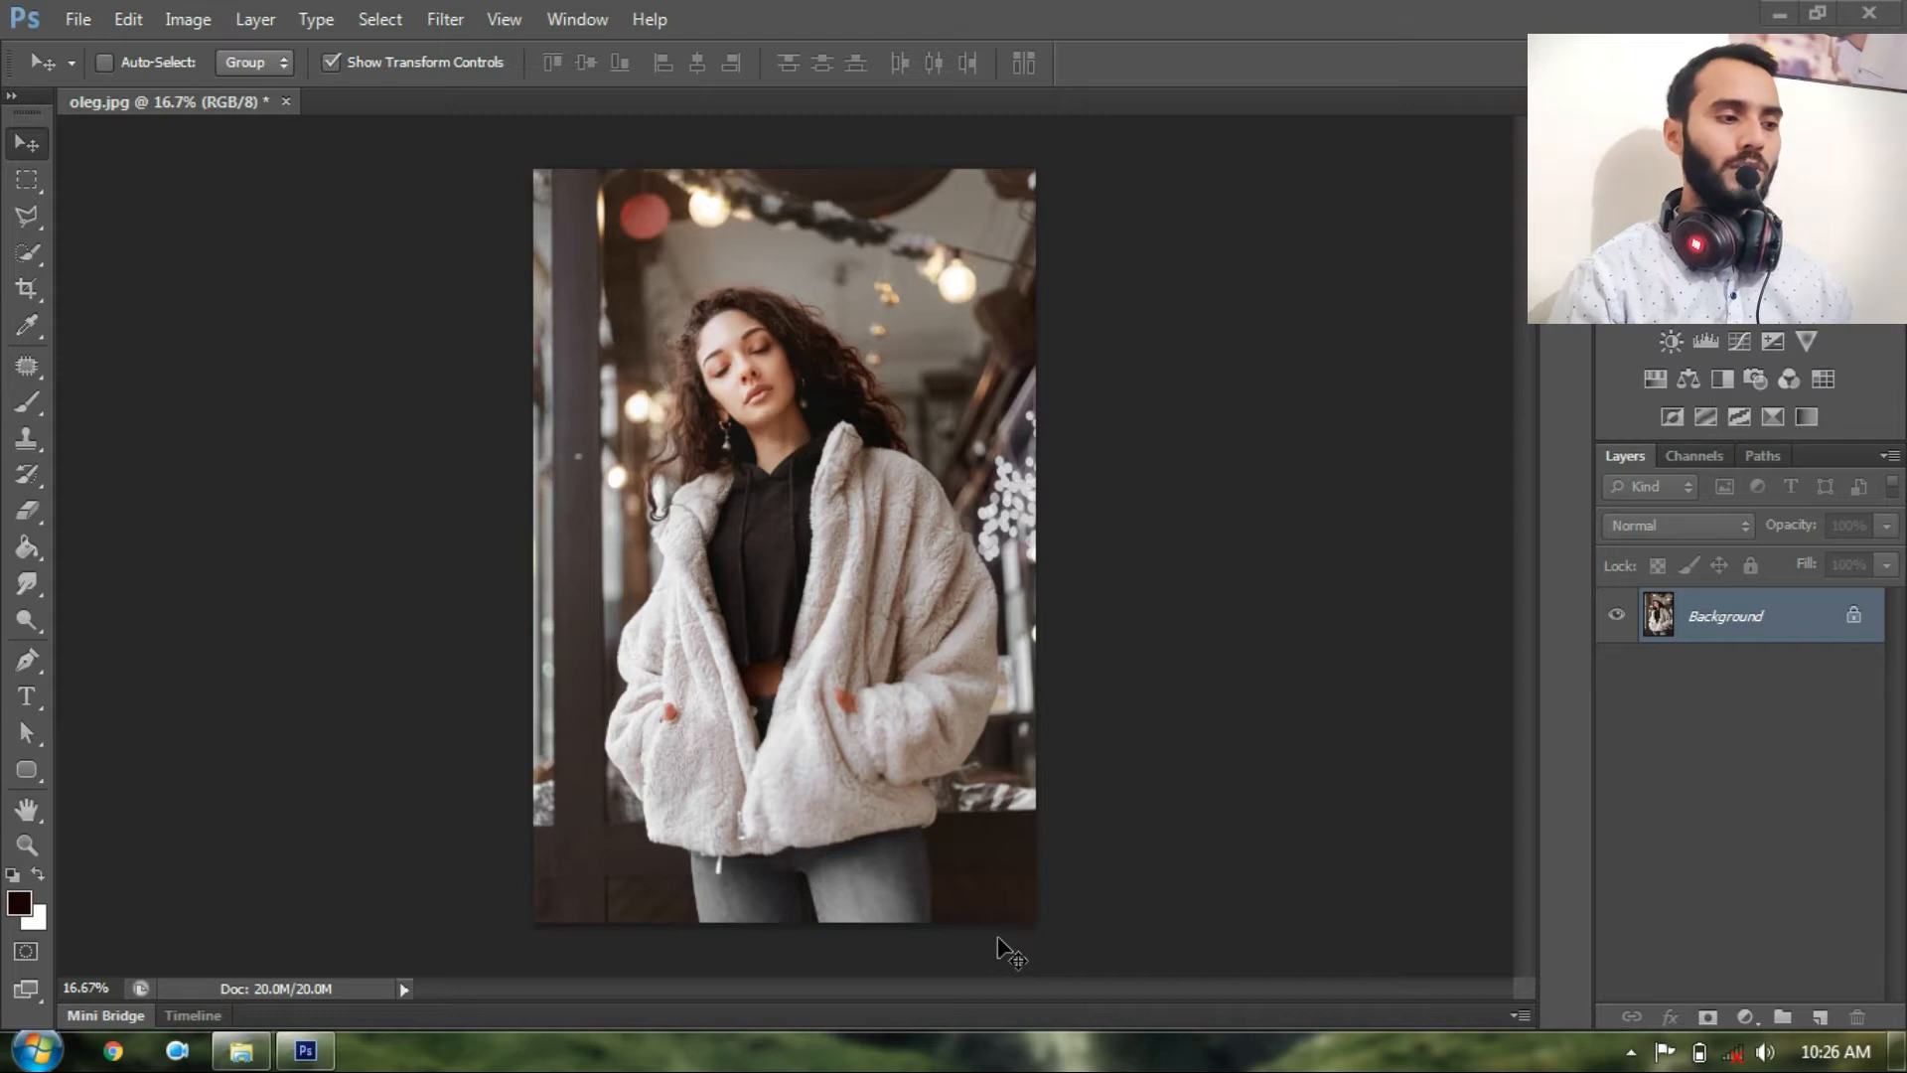
Select the woman with the Quick Selection tool at brush size 80, excluding the background beside her jacket and legs
click(27, 261)
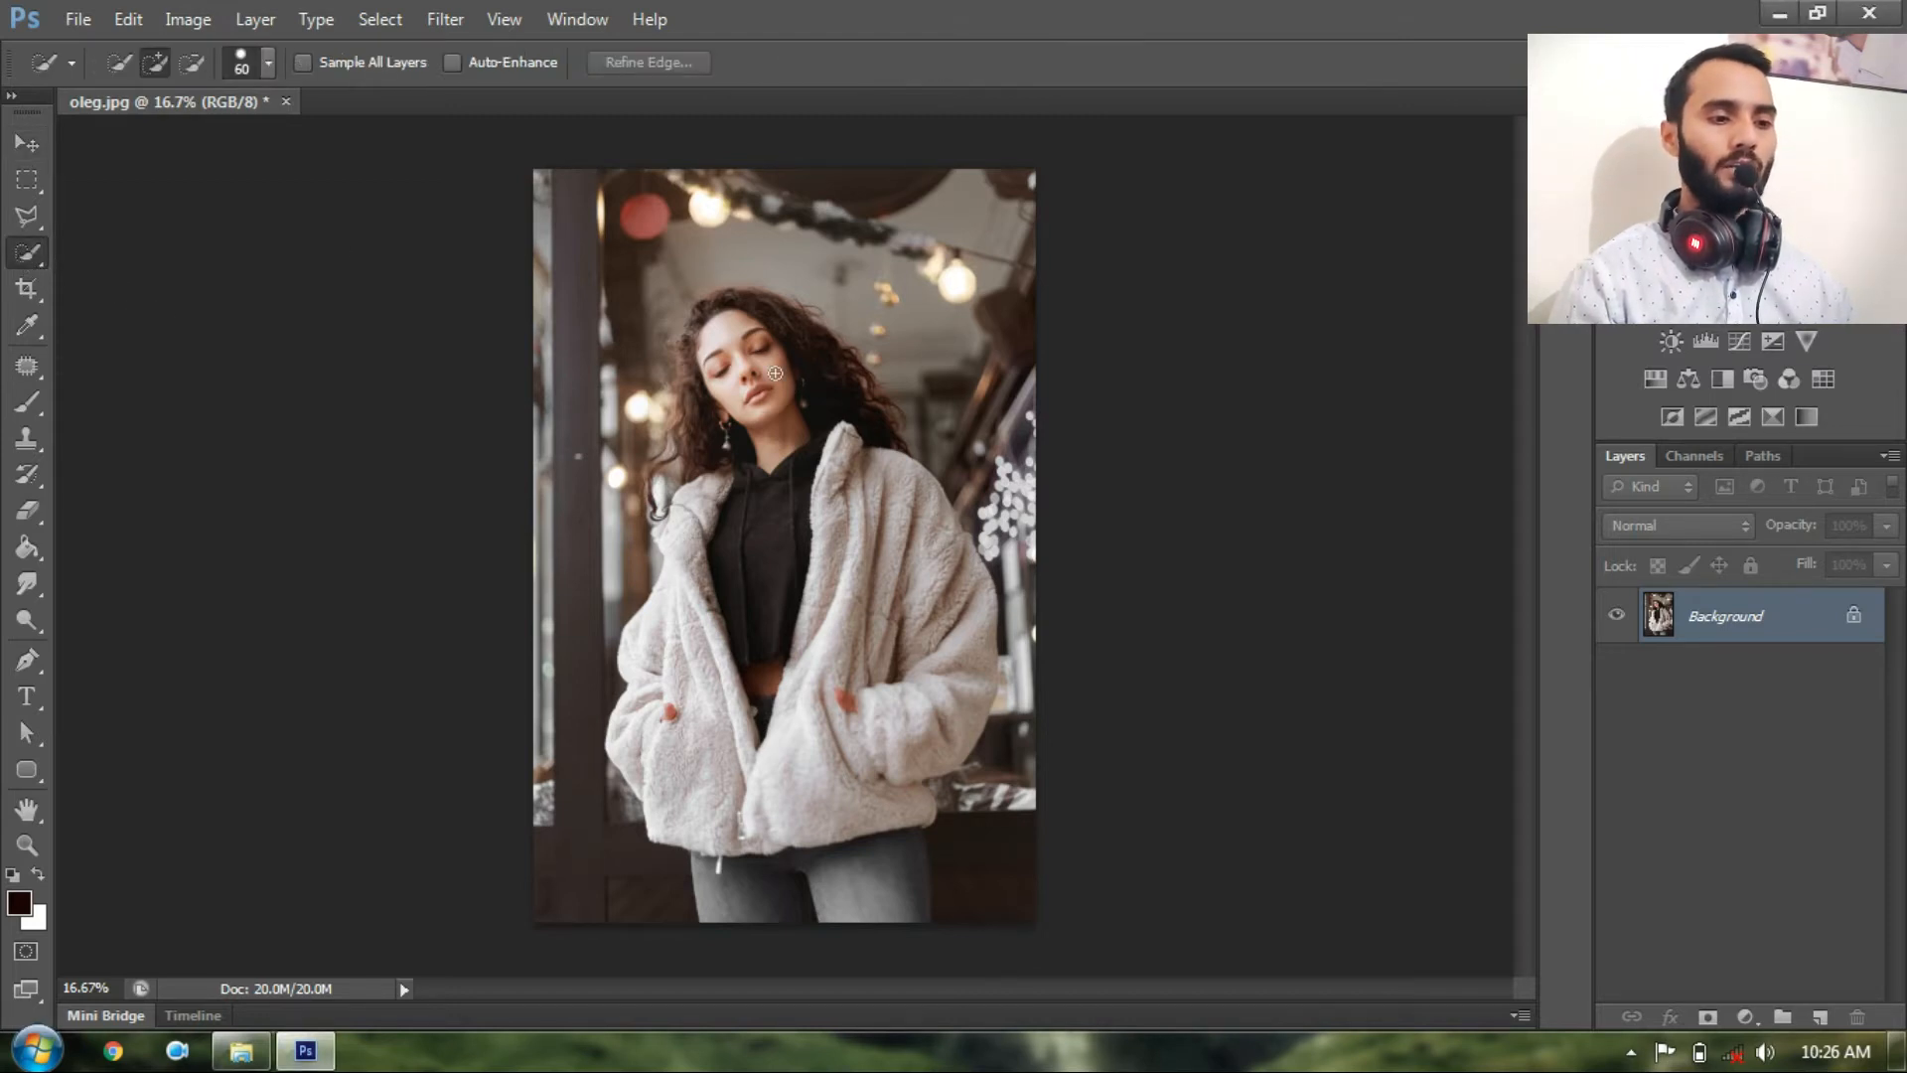
key(bracketright)
key(bracketright)
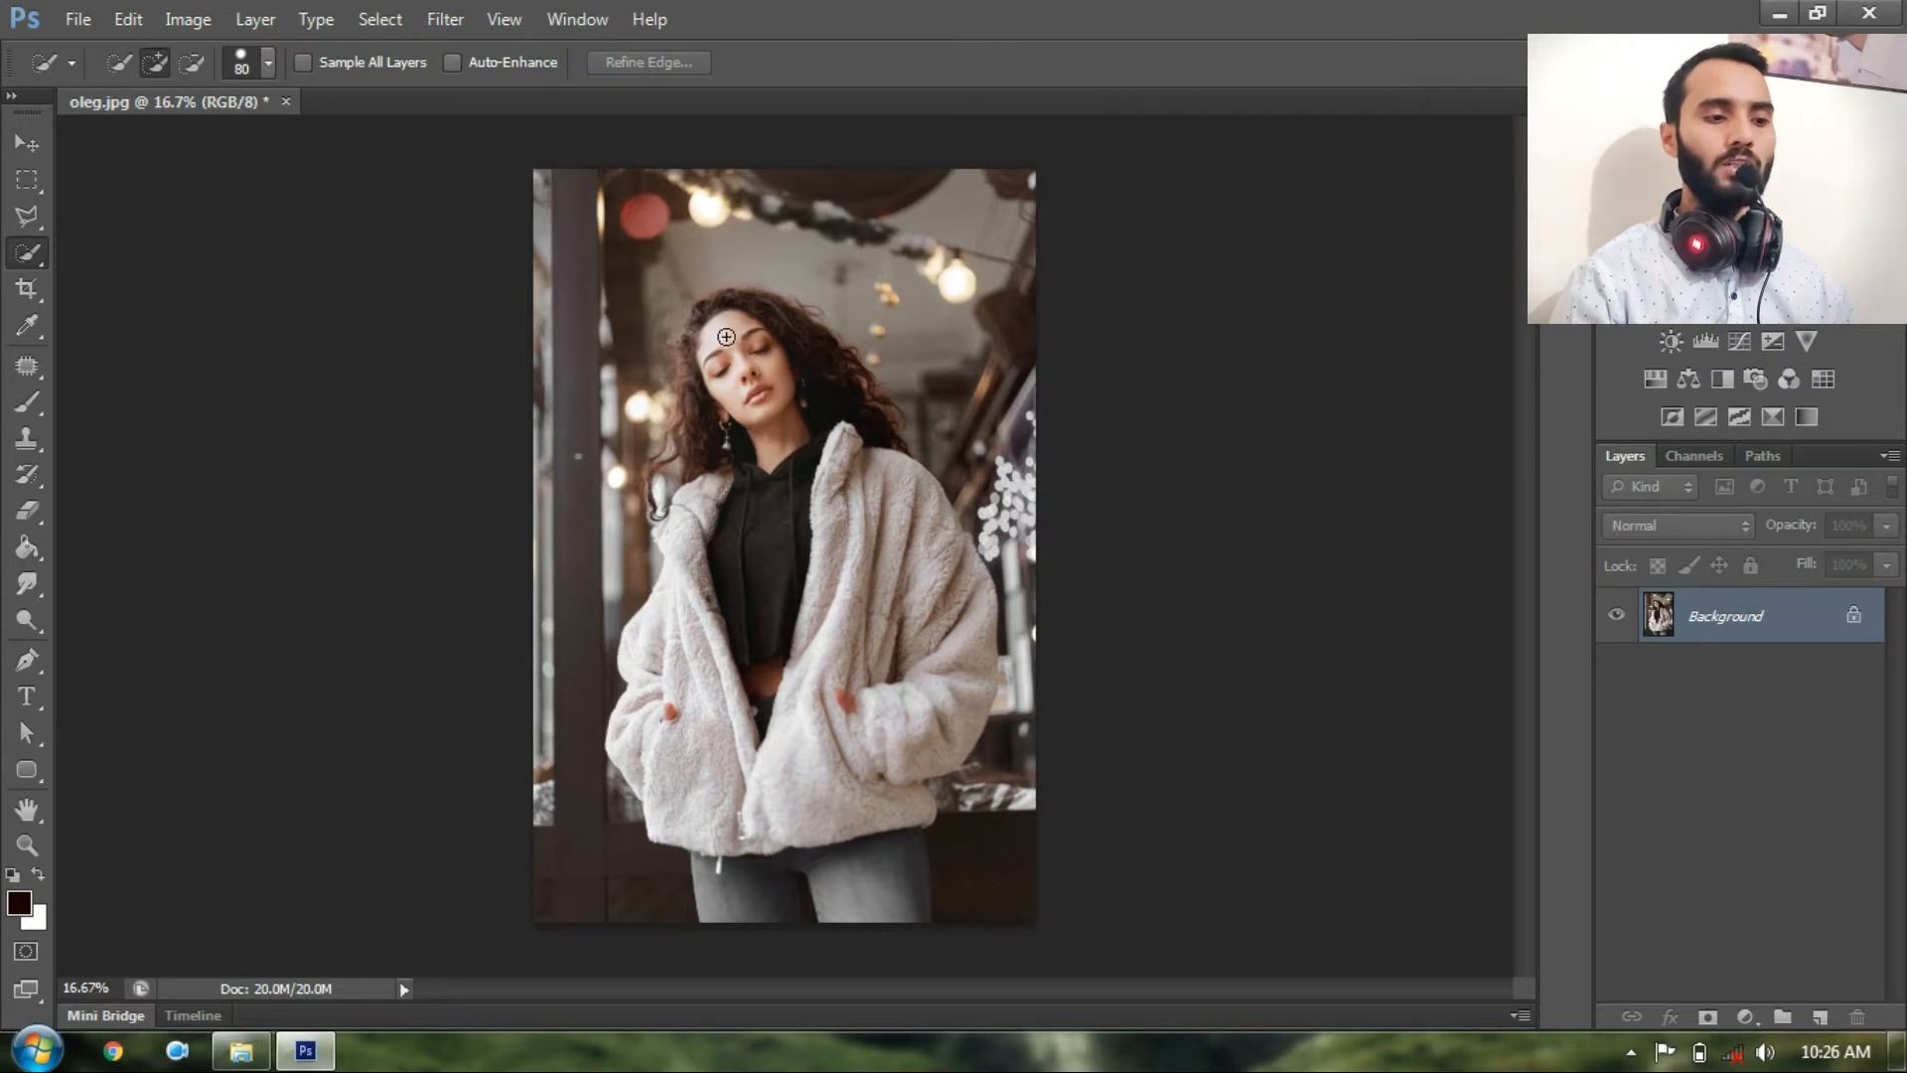
mouse_move(715, 318)
mouse_down()
mouse_move(791, 407)
mouse_move(889, 695)
mouse_move(865, 881)
mouse_move(780, 815)
mouse_up()
mouse_move(716, 729)
mouse_down()
mouse_move(655, 596)
mouse_move(742, 515)
mouse_move(740, 463)
mouse_up()
drag(707, 320, 692, 441)
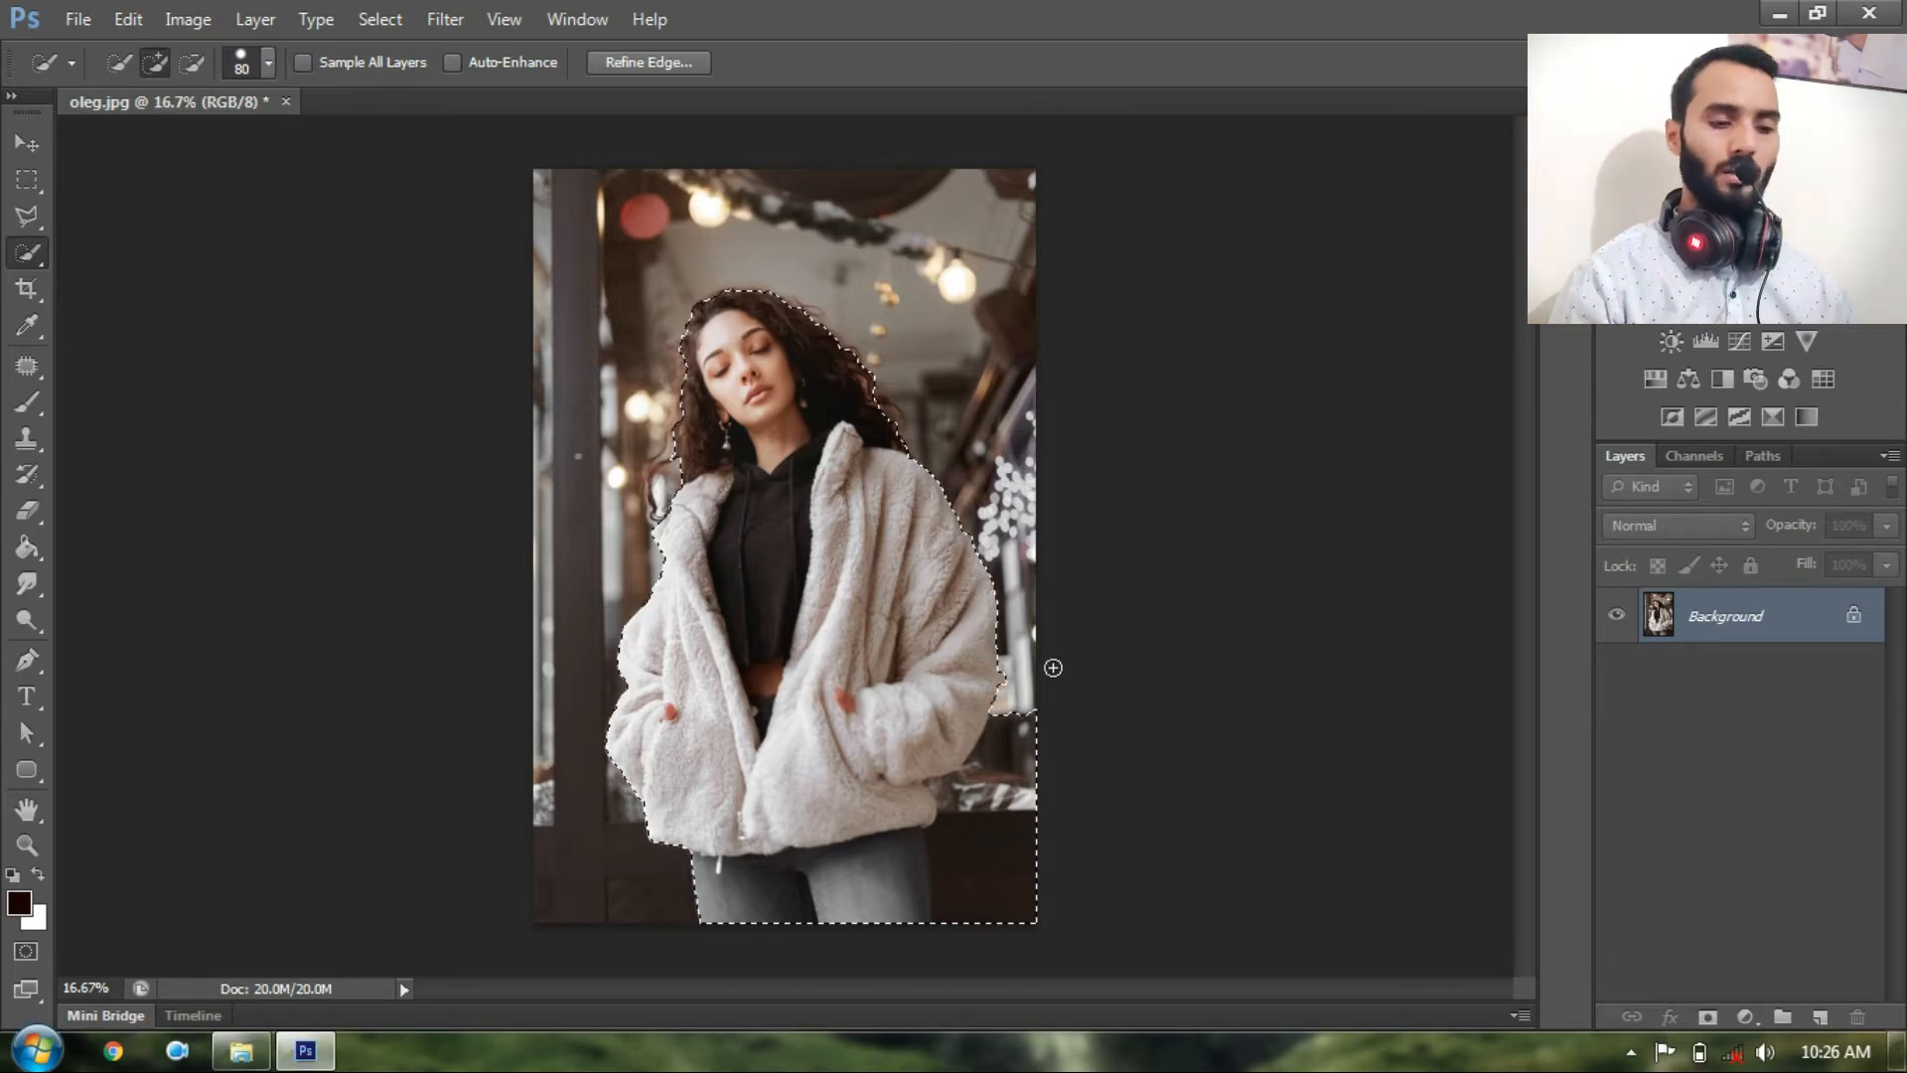
key(alt)
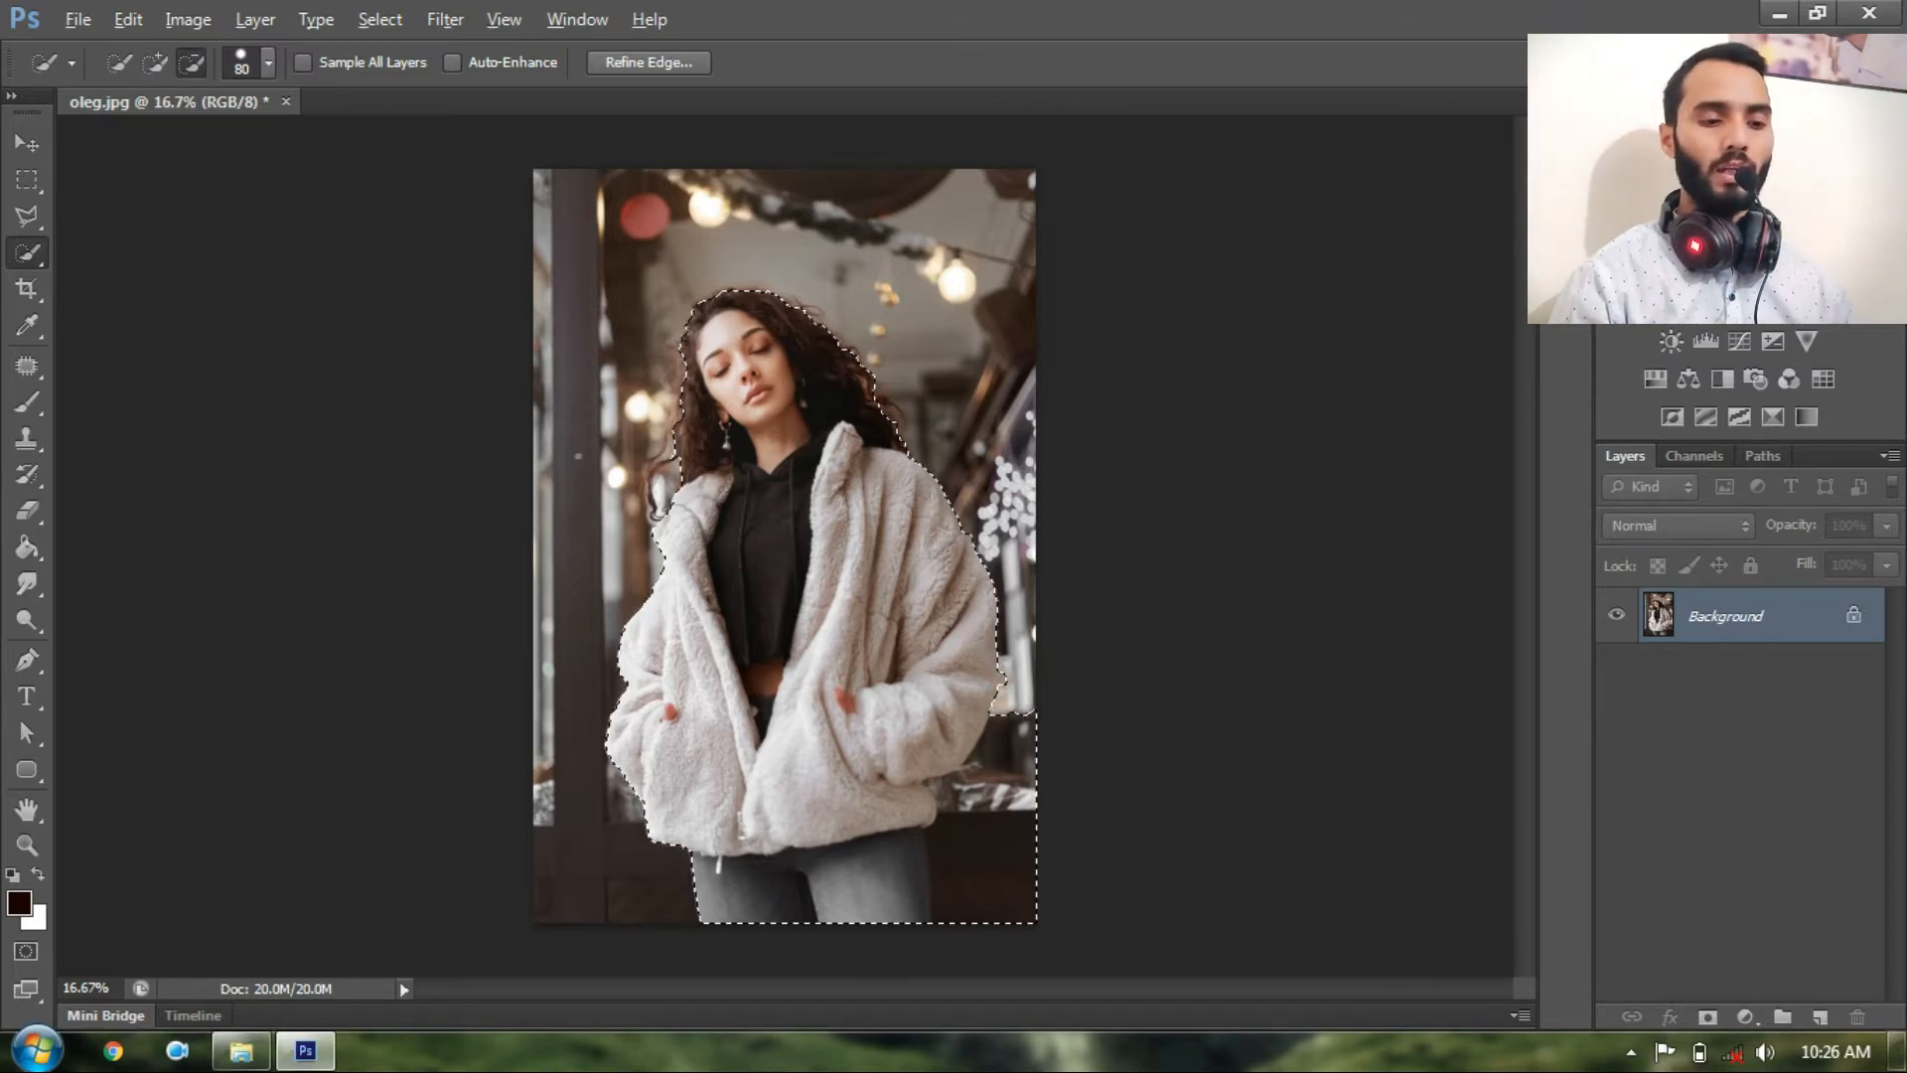
drag(1012, 816, 1008, 929)
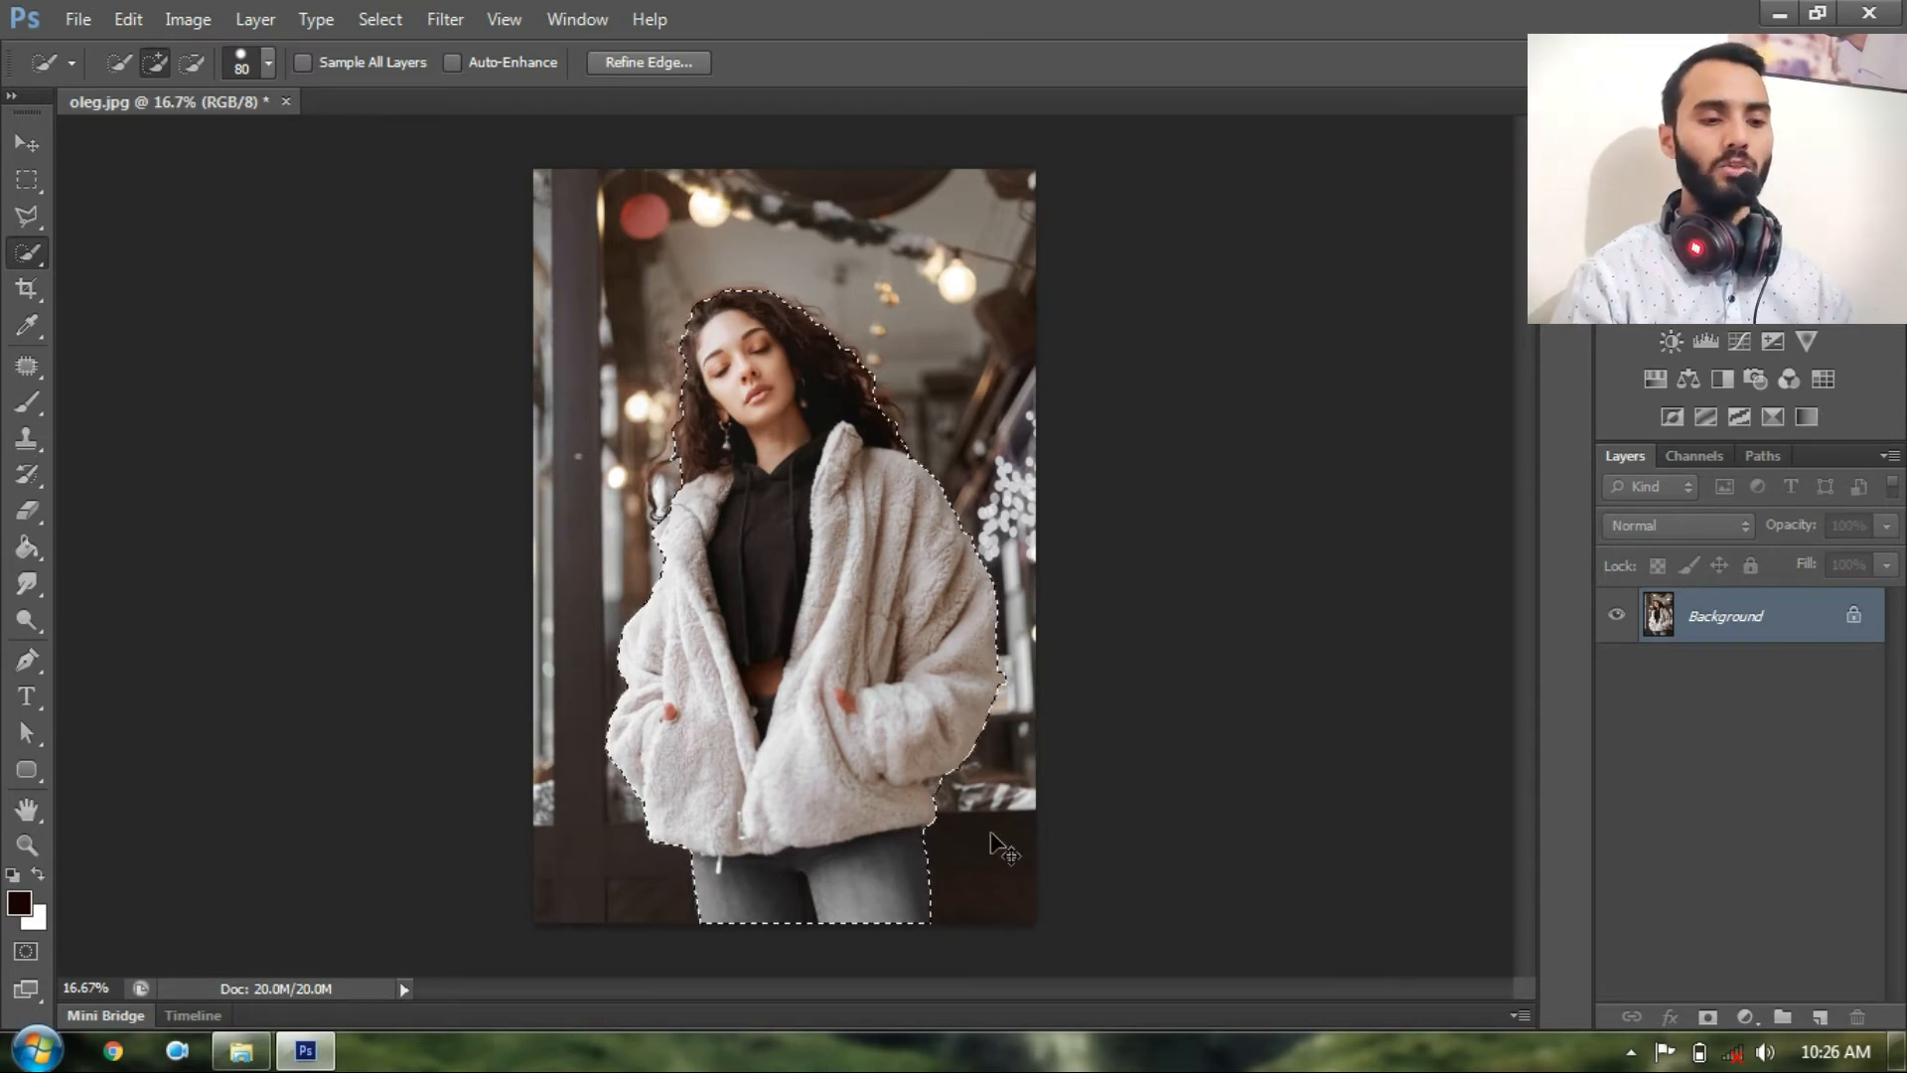
Extend the selection to include the missed hair beside the forehead on the left of the face
key(ctrl+plus)
key(ctrl+plus)
key(ctrl+plus)
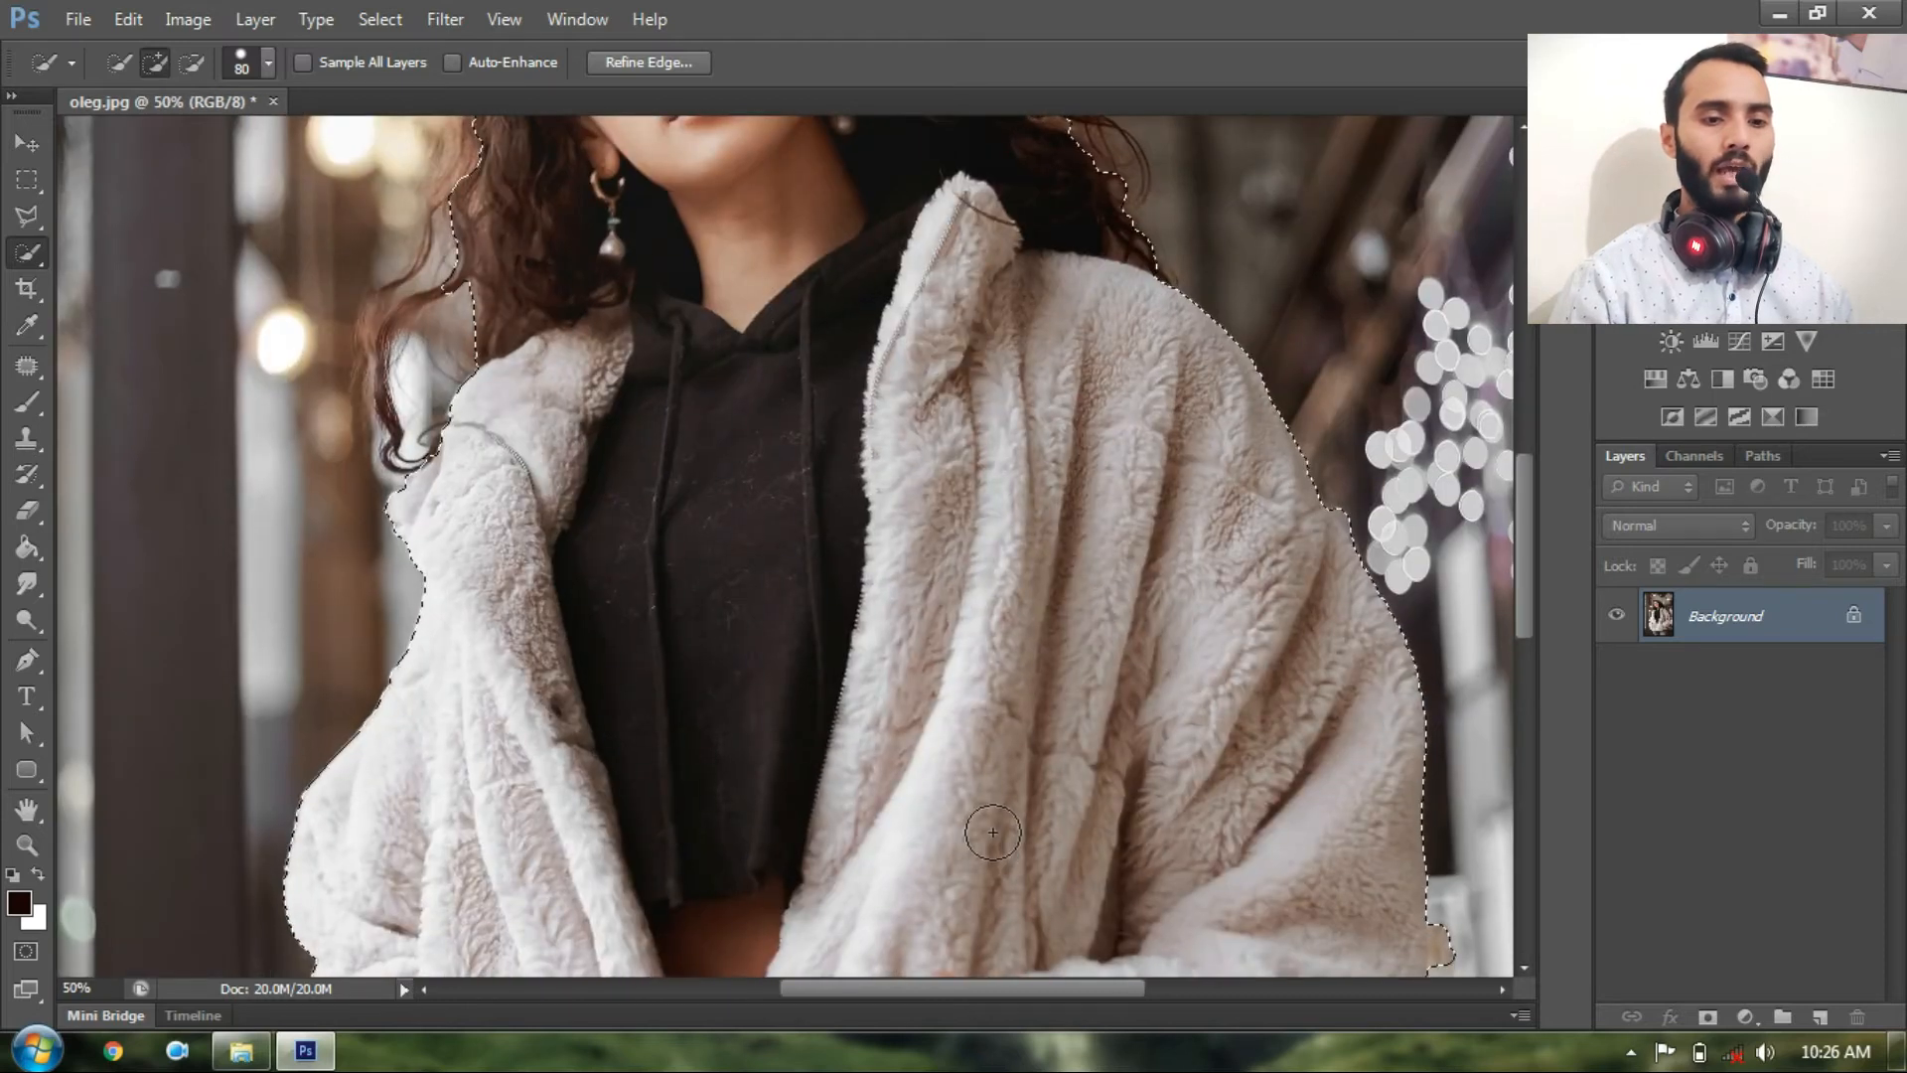
drag(1532, 522, 1535, 455)
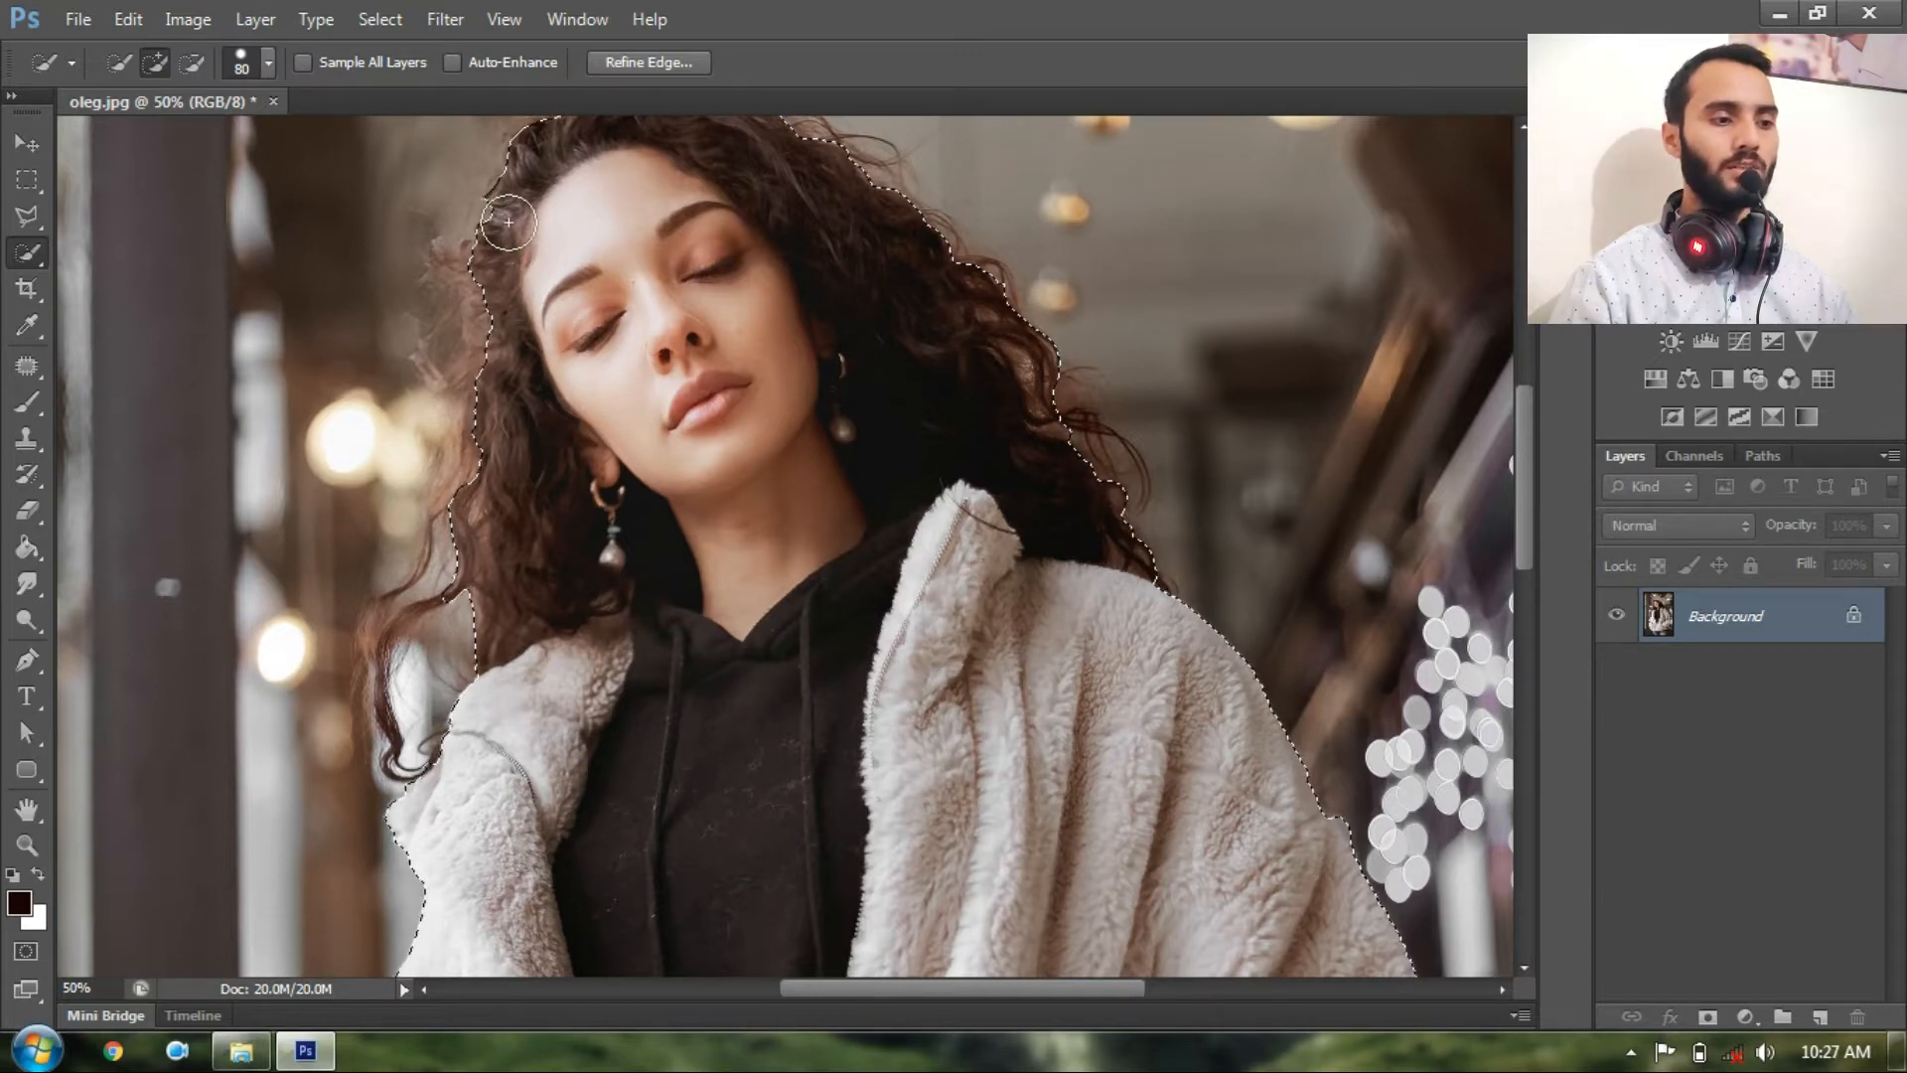
mouse_move(526, 178)
mouse_down()
mouse_move(527, 239)
mouse_move(546, 182)
mouse_move(501, 330)
mouse_up()
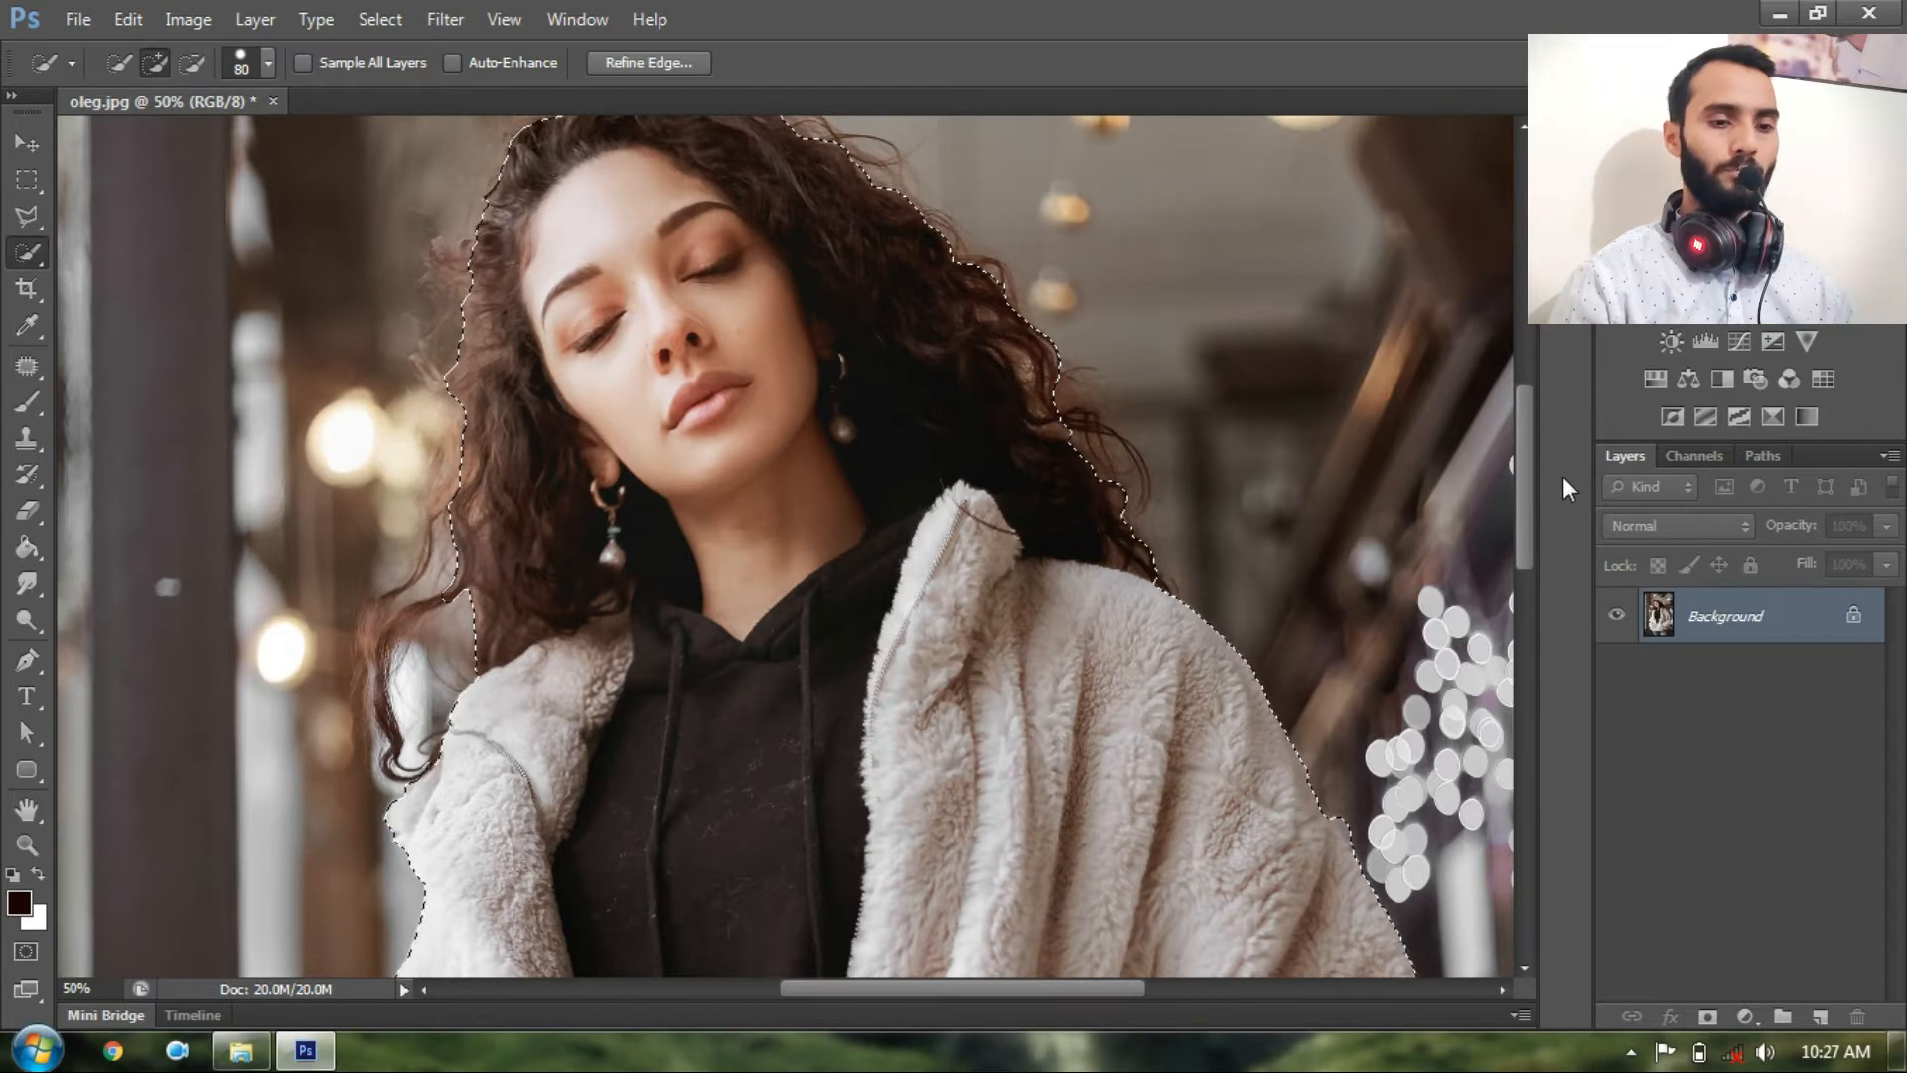
Subtract the small patch of background sticking out beside the jacket's right sleeve from the selection
key(alt)
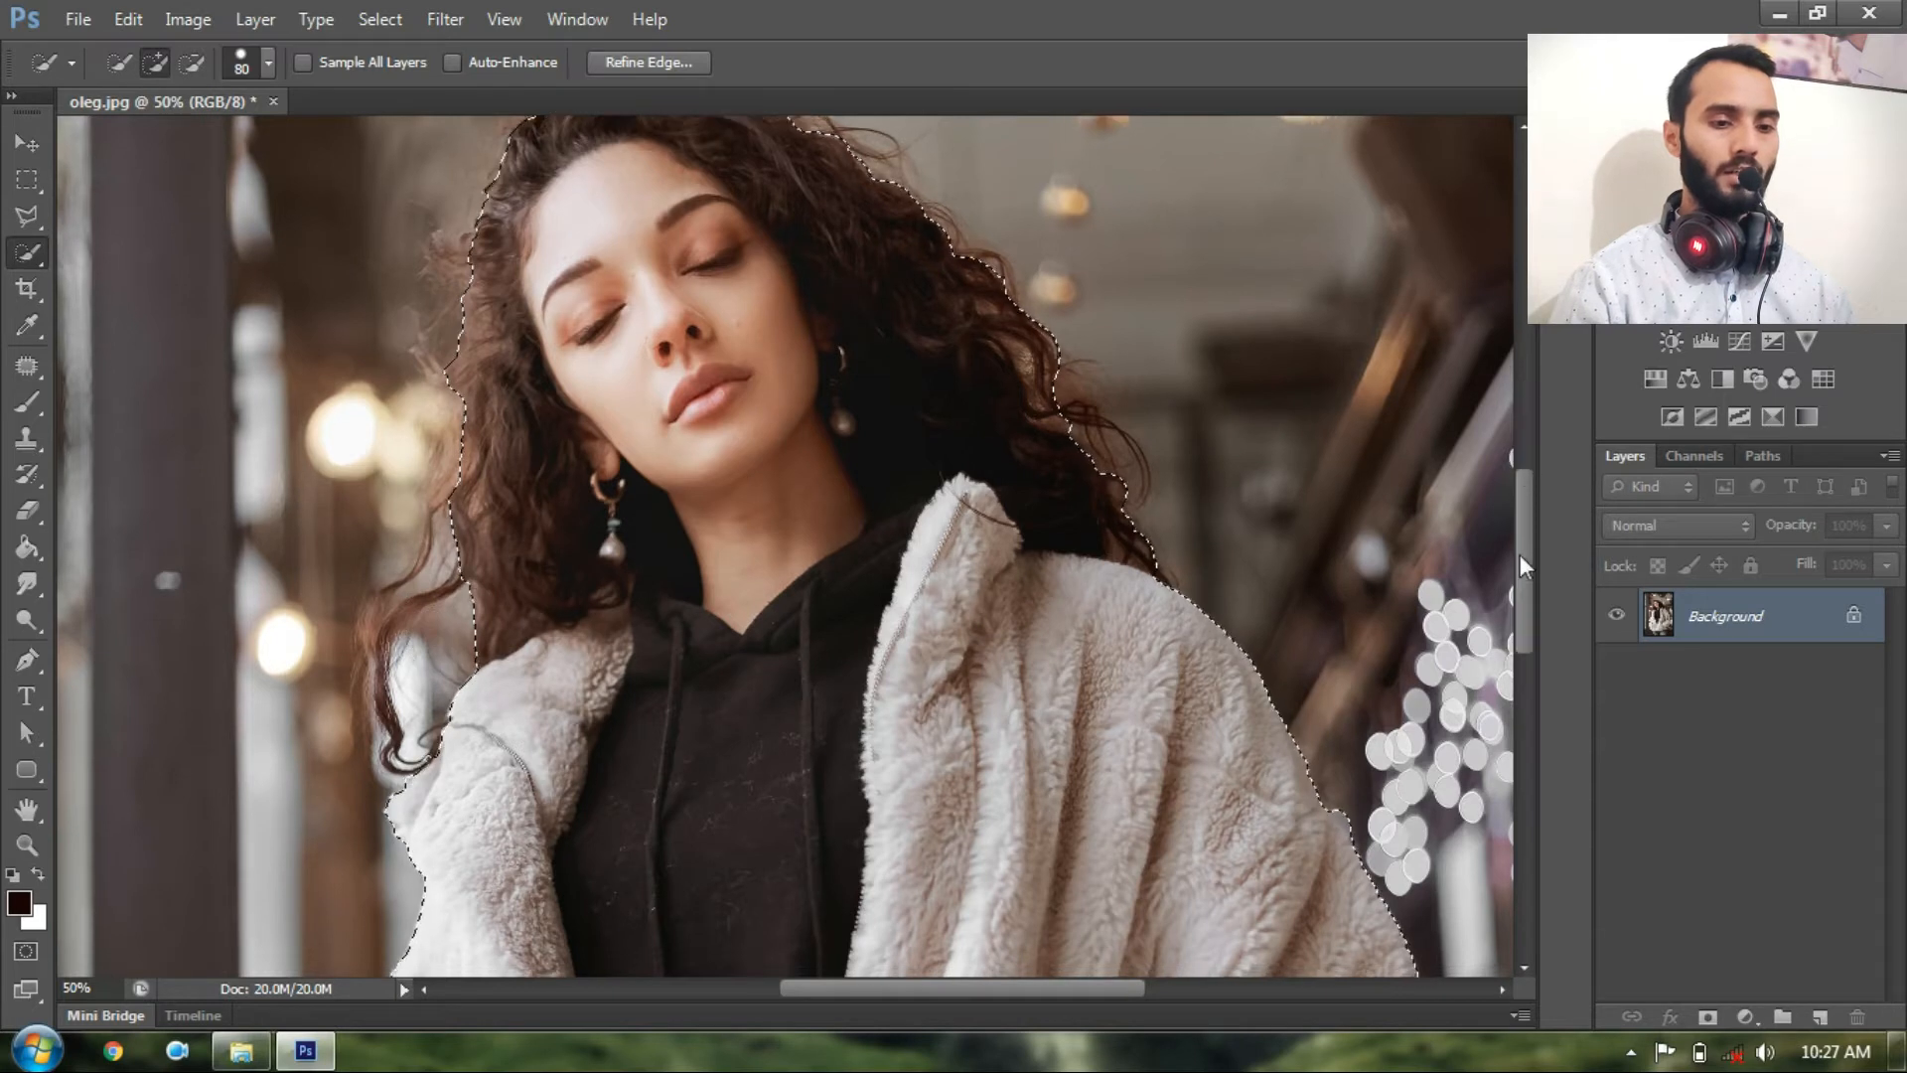
click(1522, 648)
key(alt)
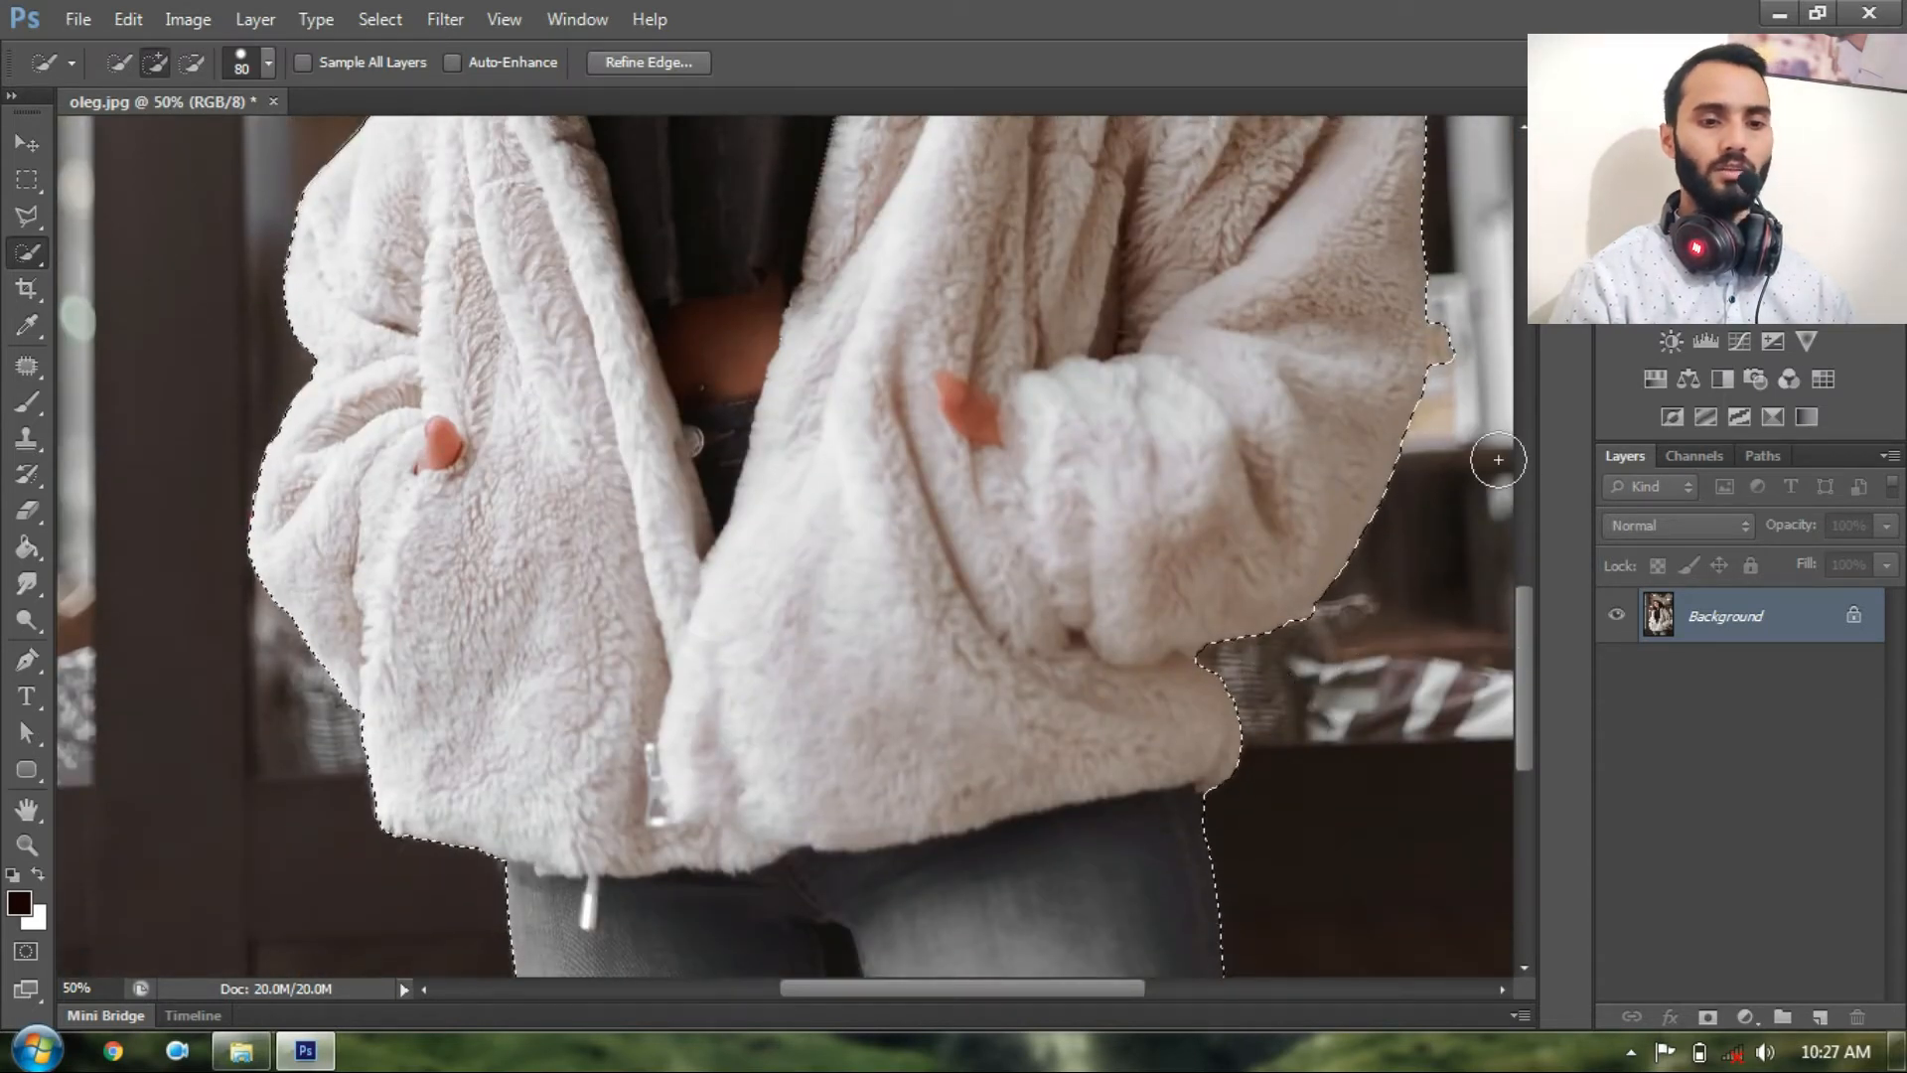
alt+click(1464, 352)
alt+click(1464, 340)
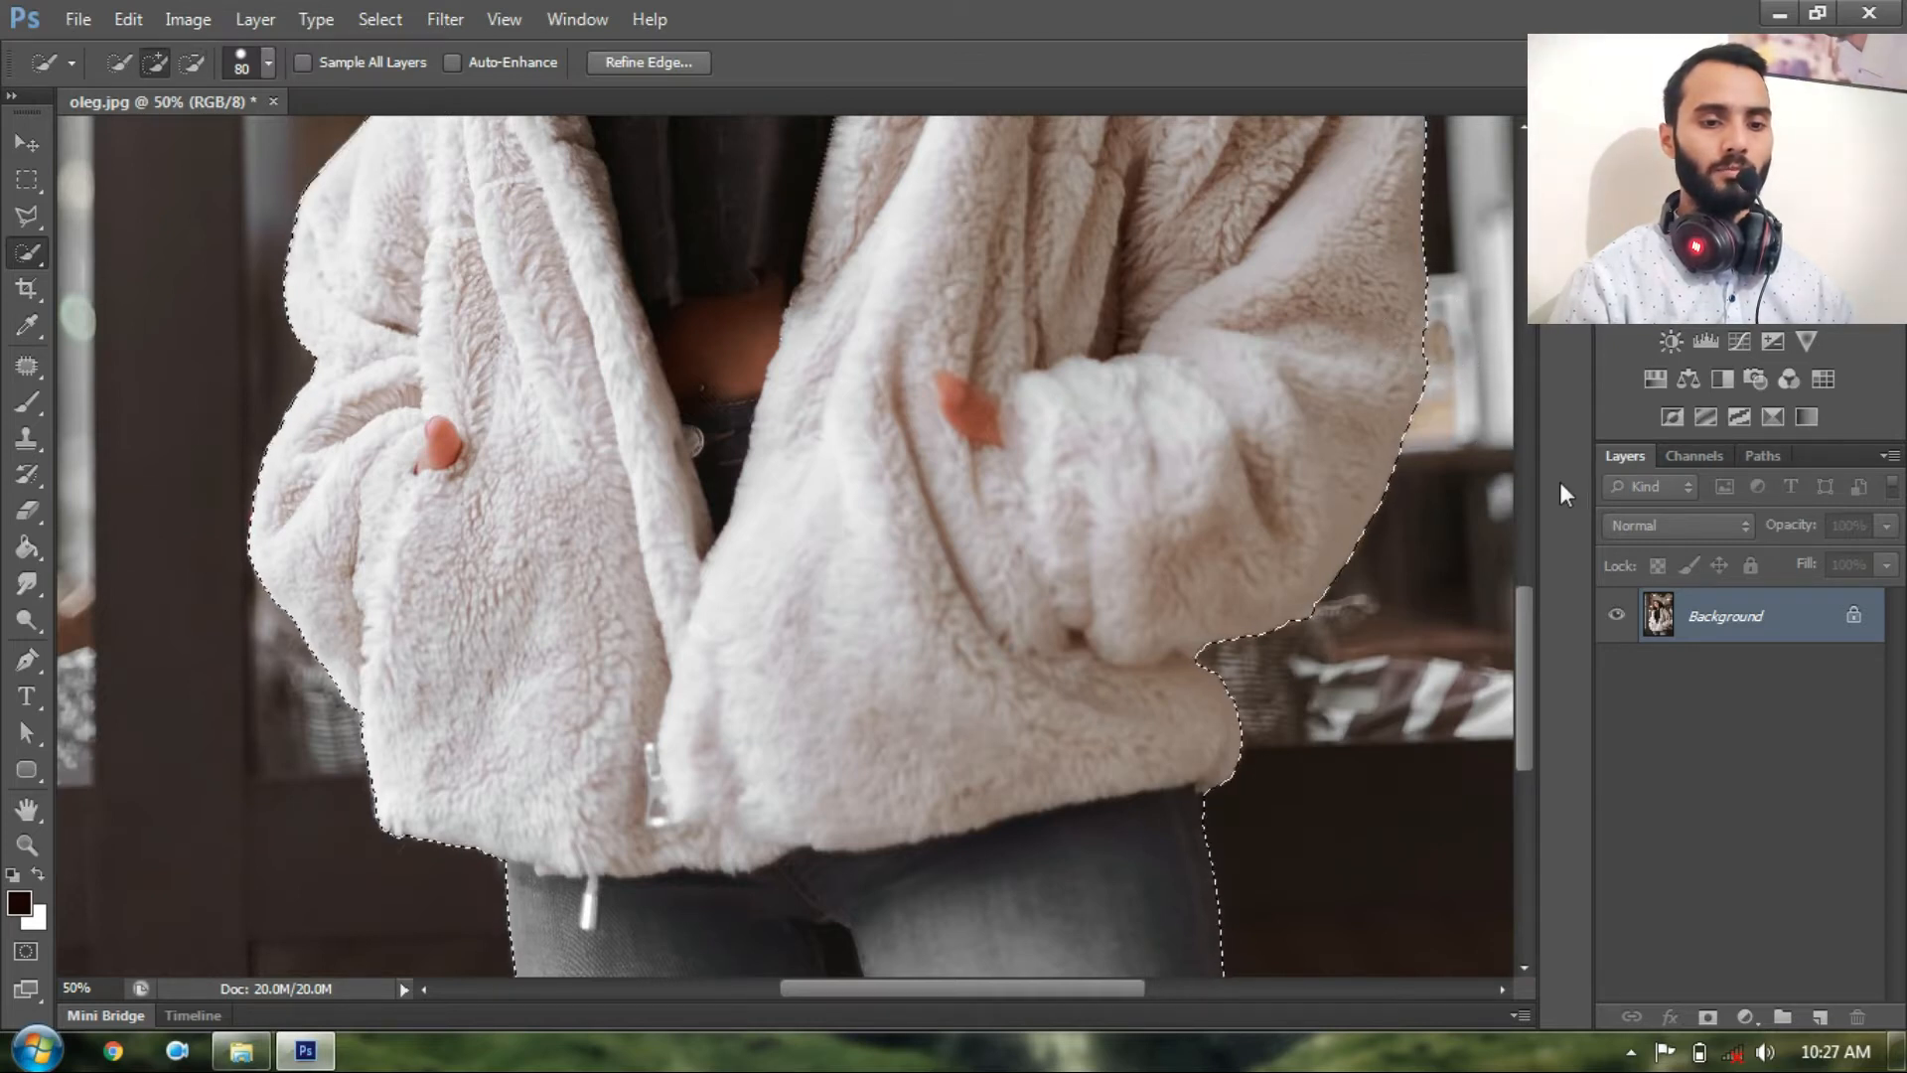
Touch up the selection edge along the top of the woman's hair
drag(1532, 611, 1530, 489)
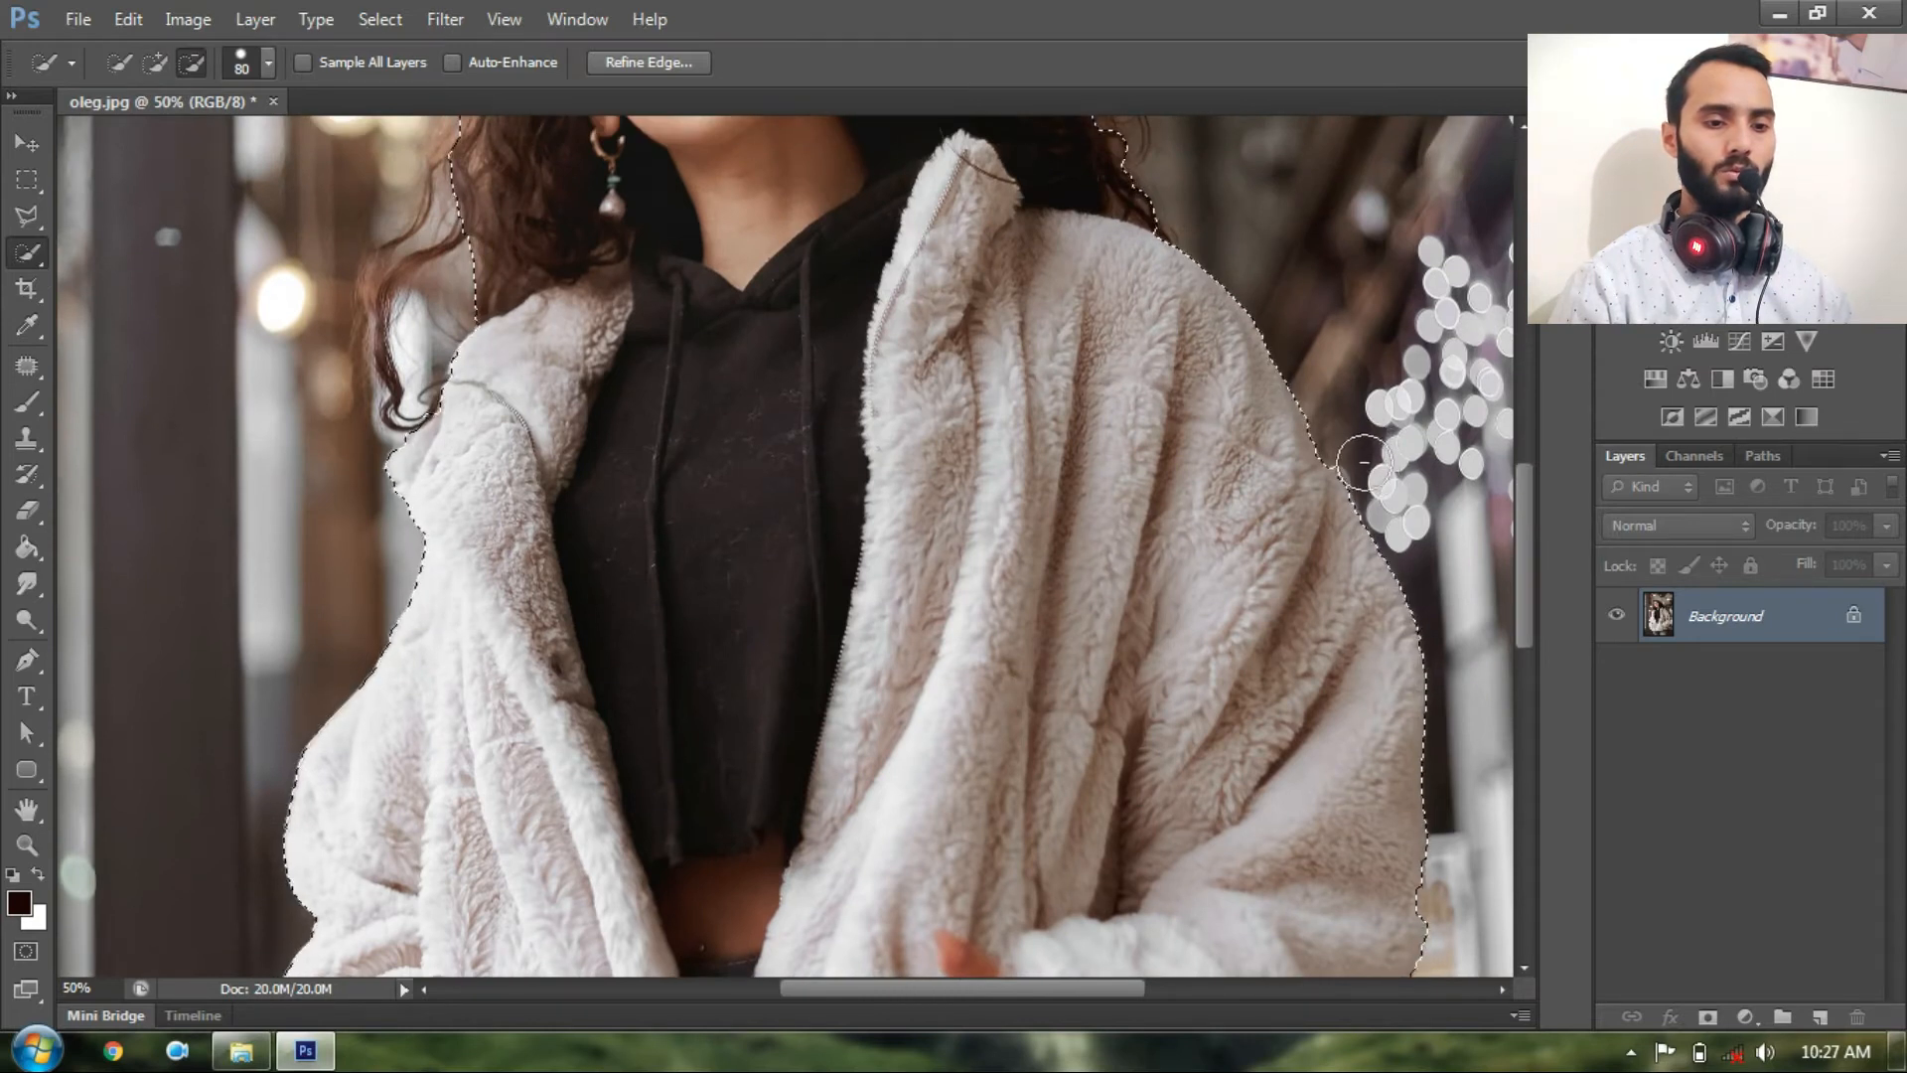
drag(1519, 545, 1530, 443)
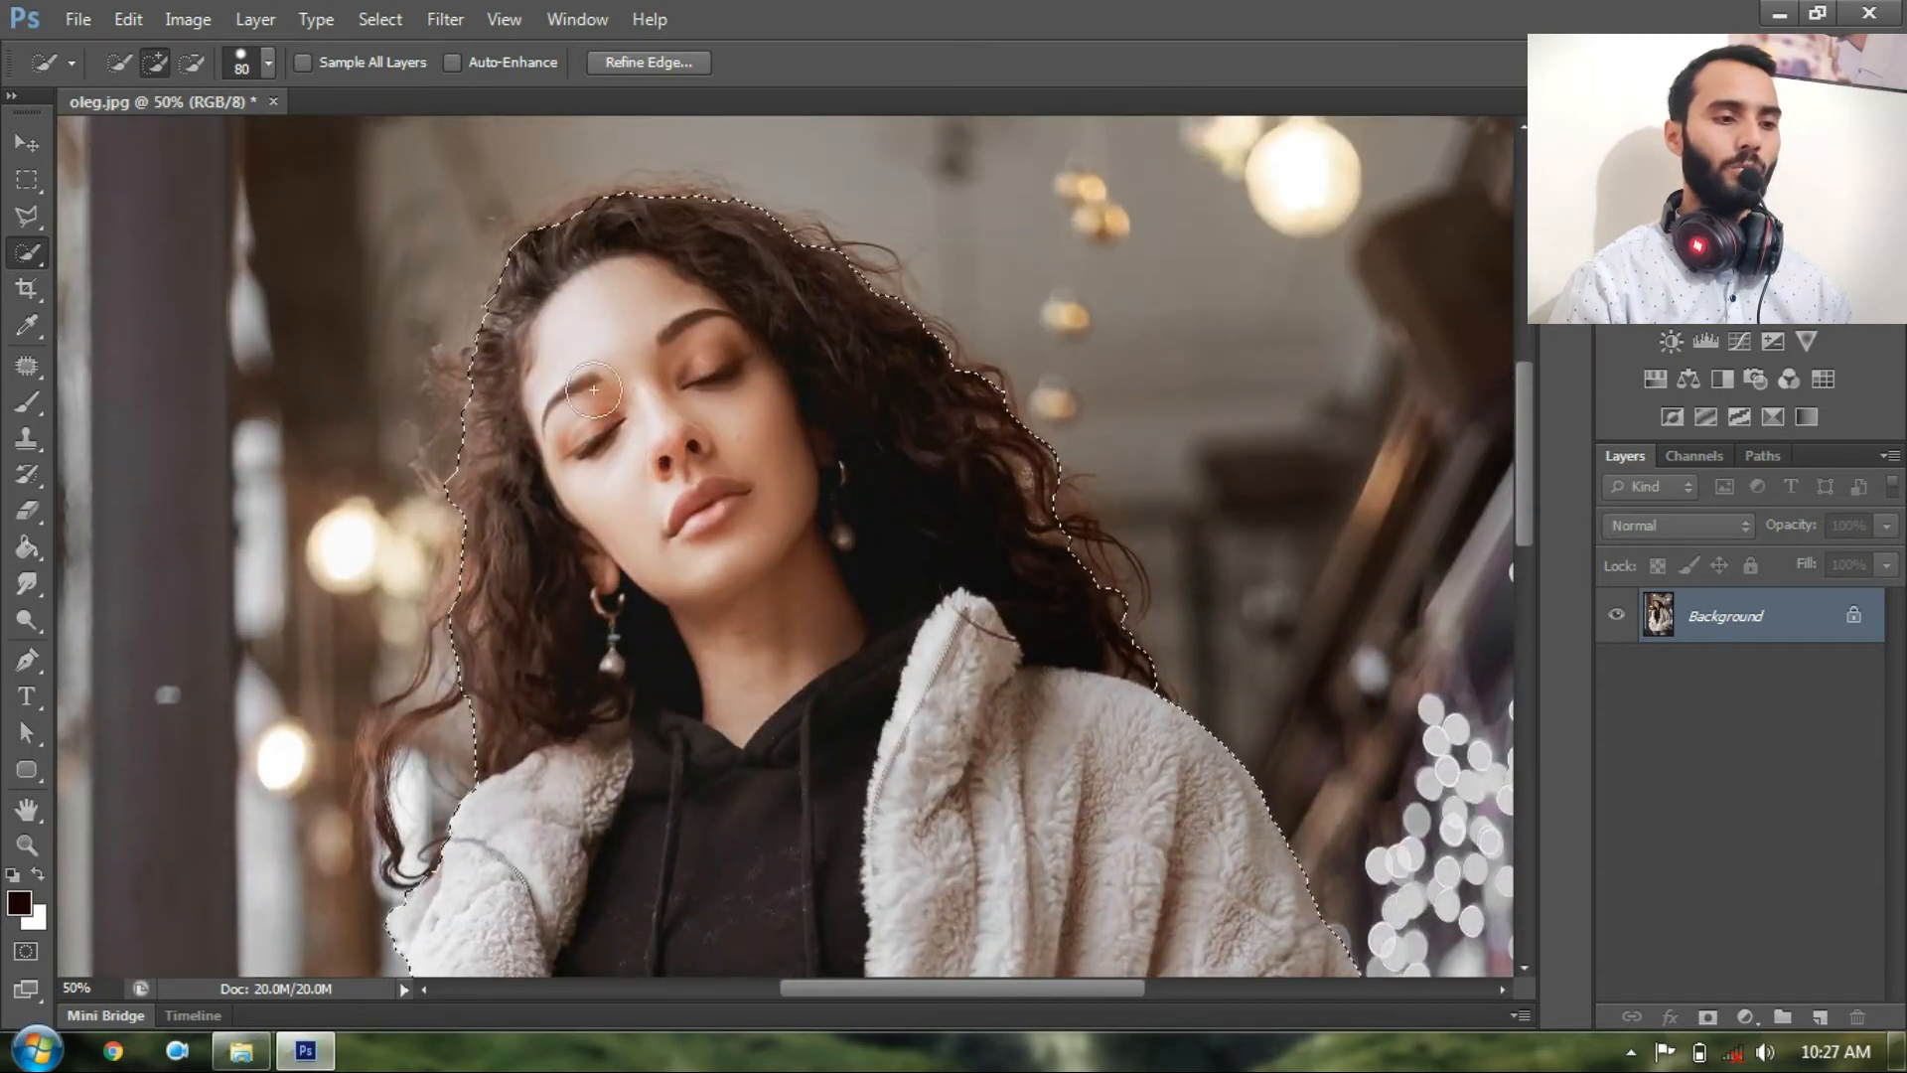
drag(622, 212, 566, 242)
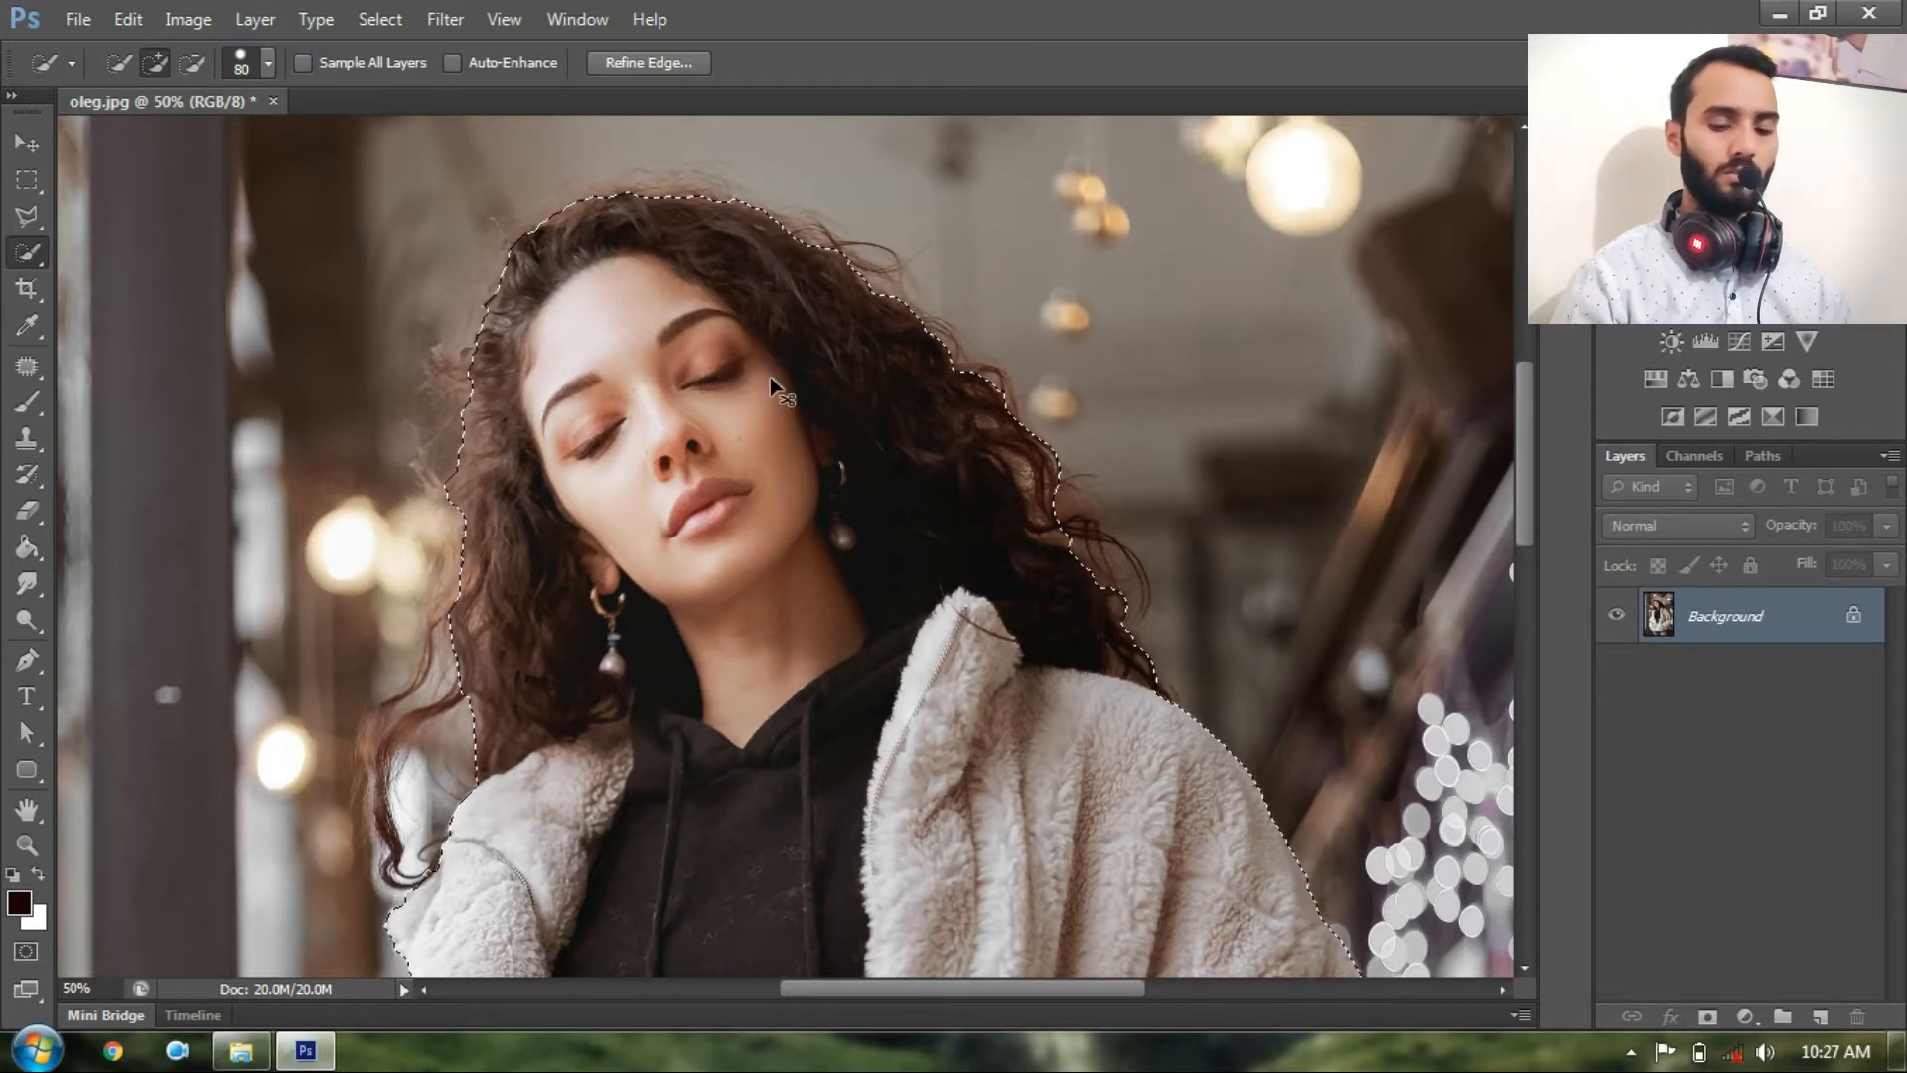
Refine the edge of the woman's selection with a radius of 4.7 px and a smoothness of 17
key(ctrl+minus)
key(ctrl+minus)
key(ctrl+minus)
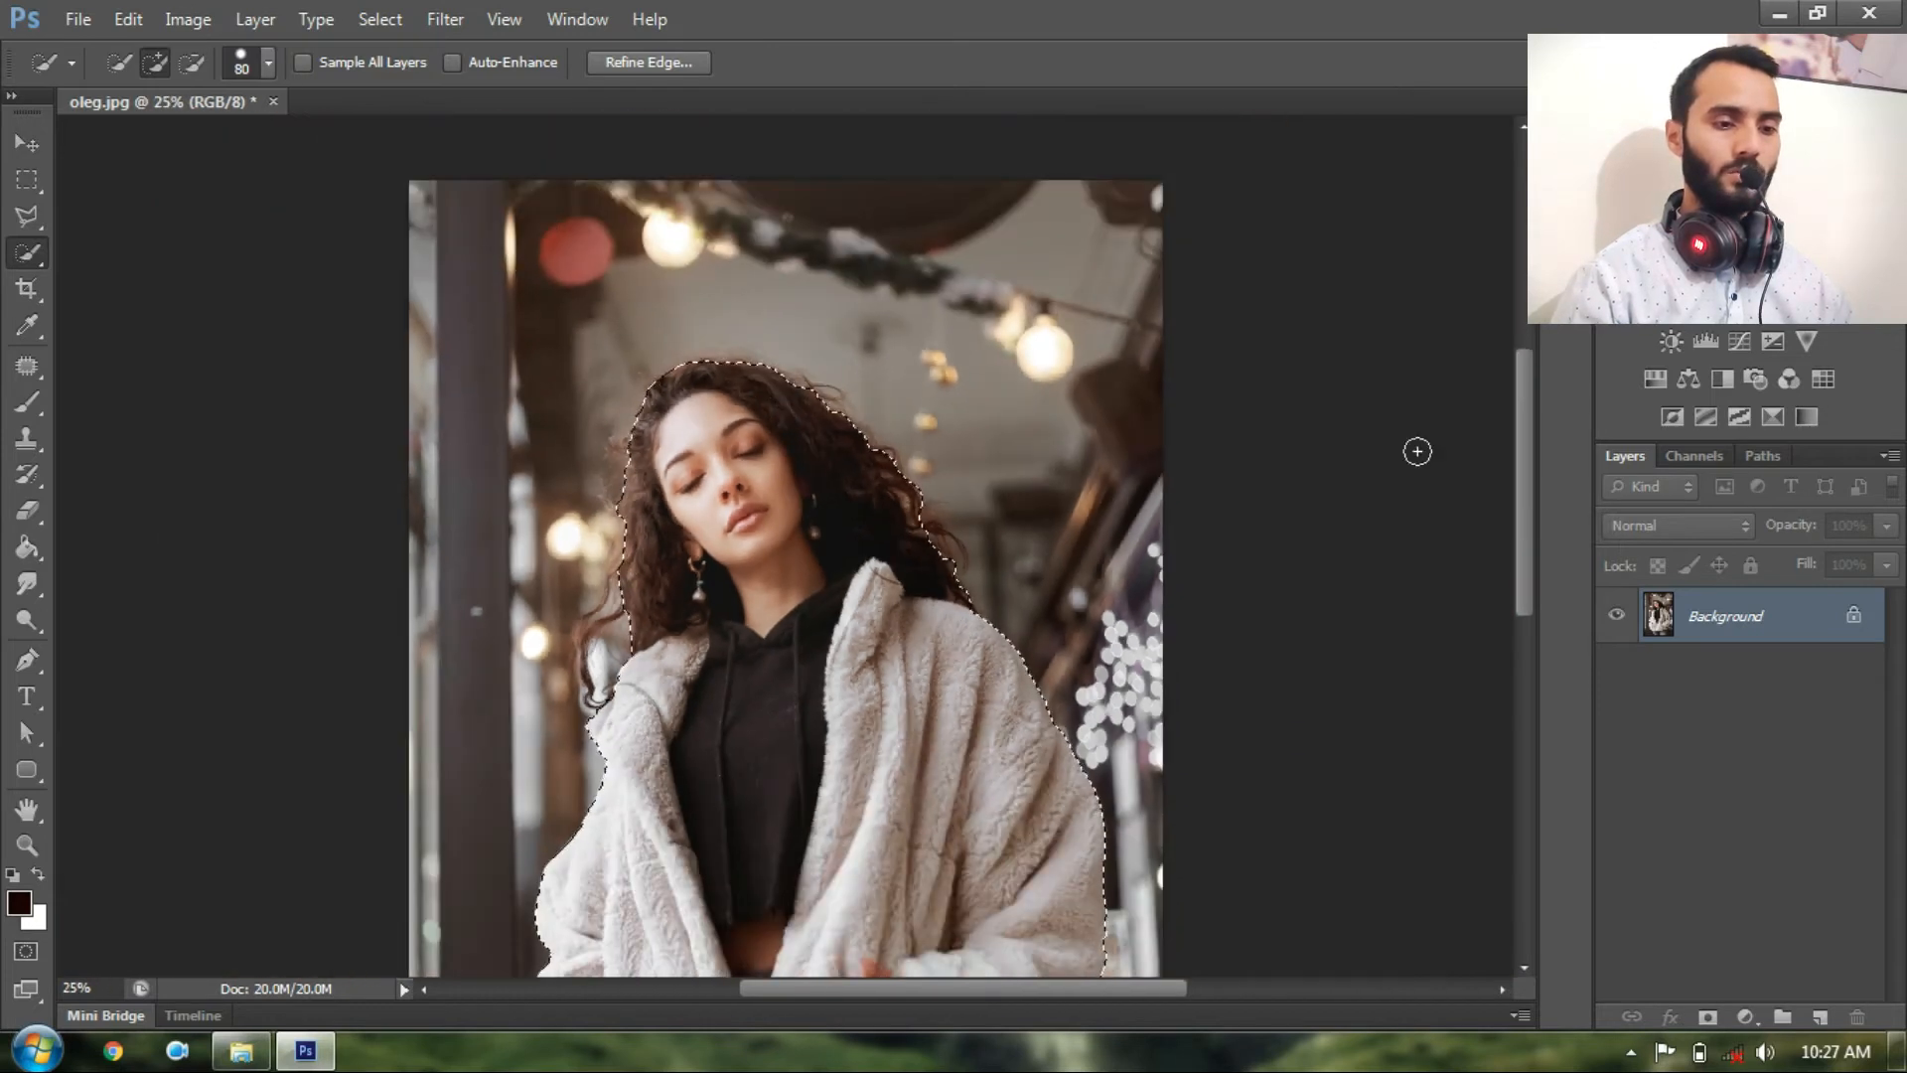
drag(1522, 378, 1524, 425)
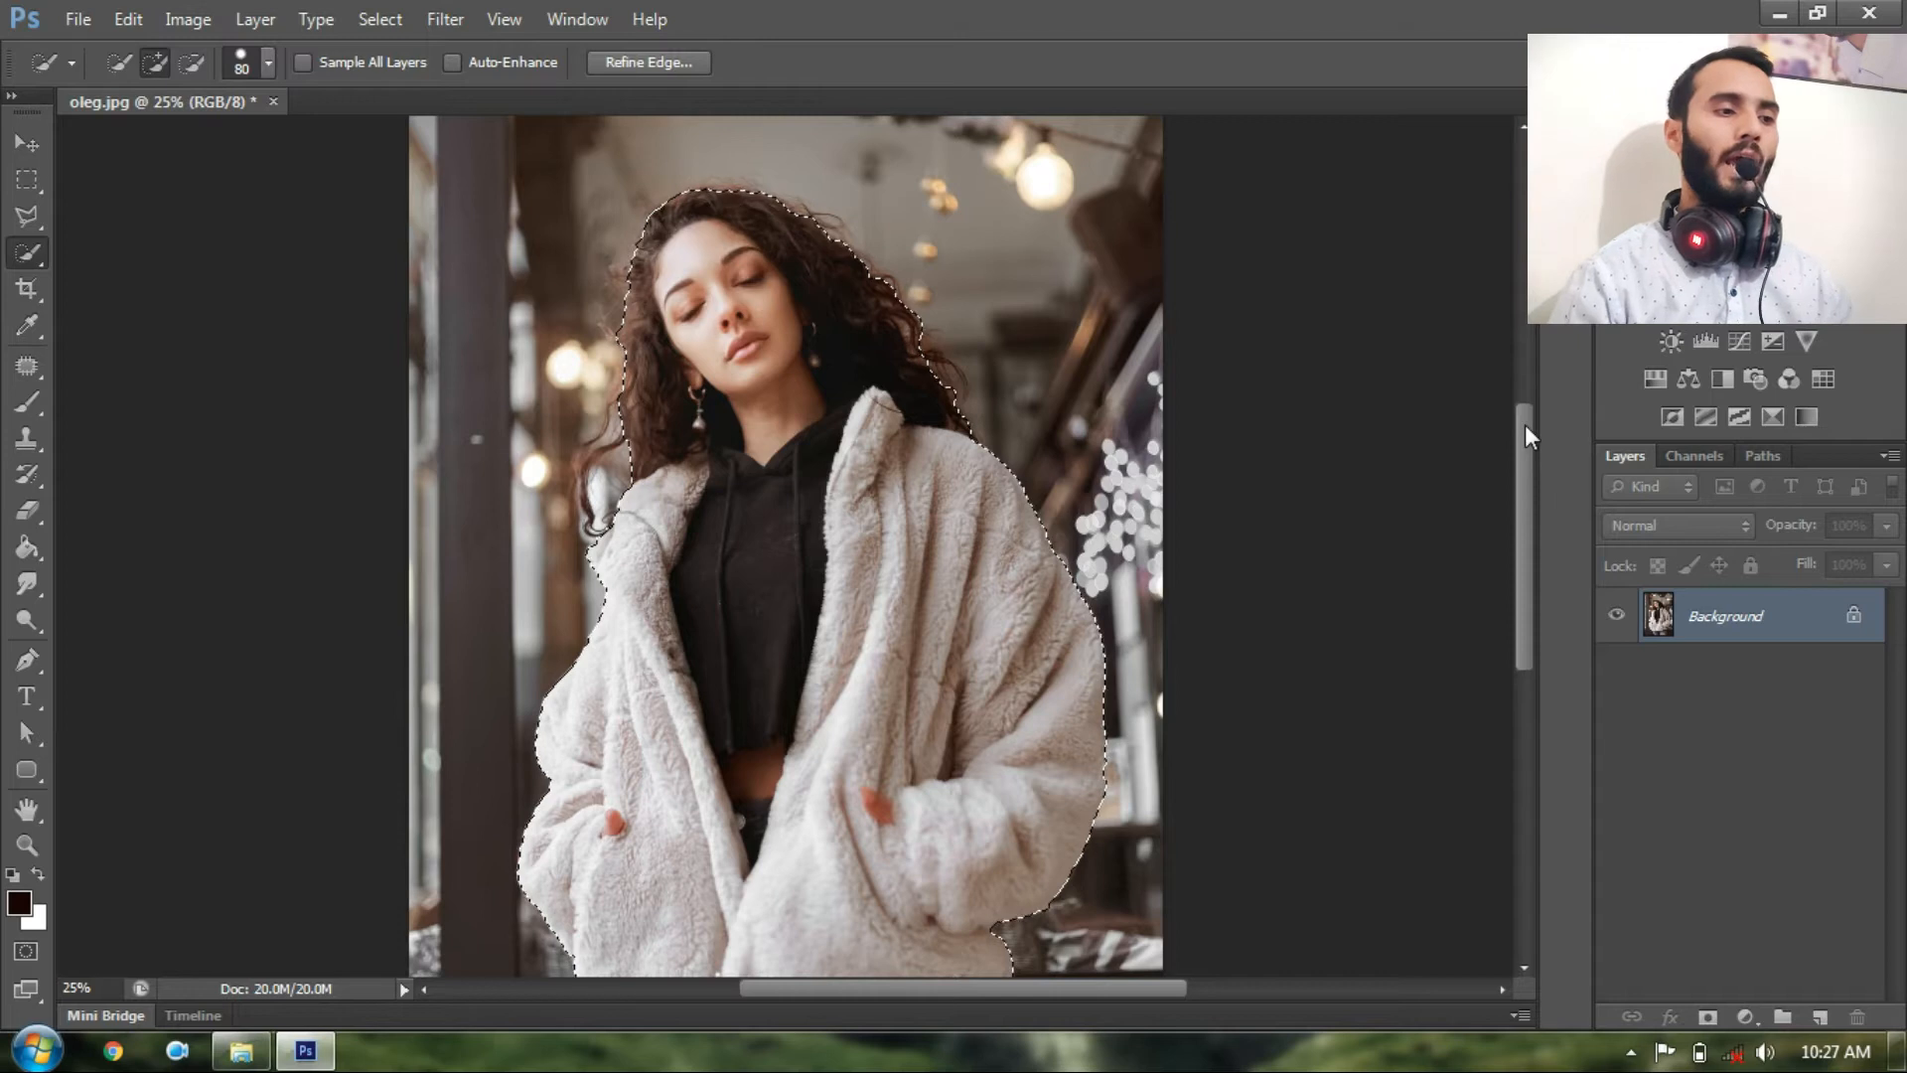
click(404, 19)
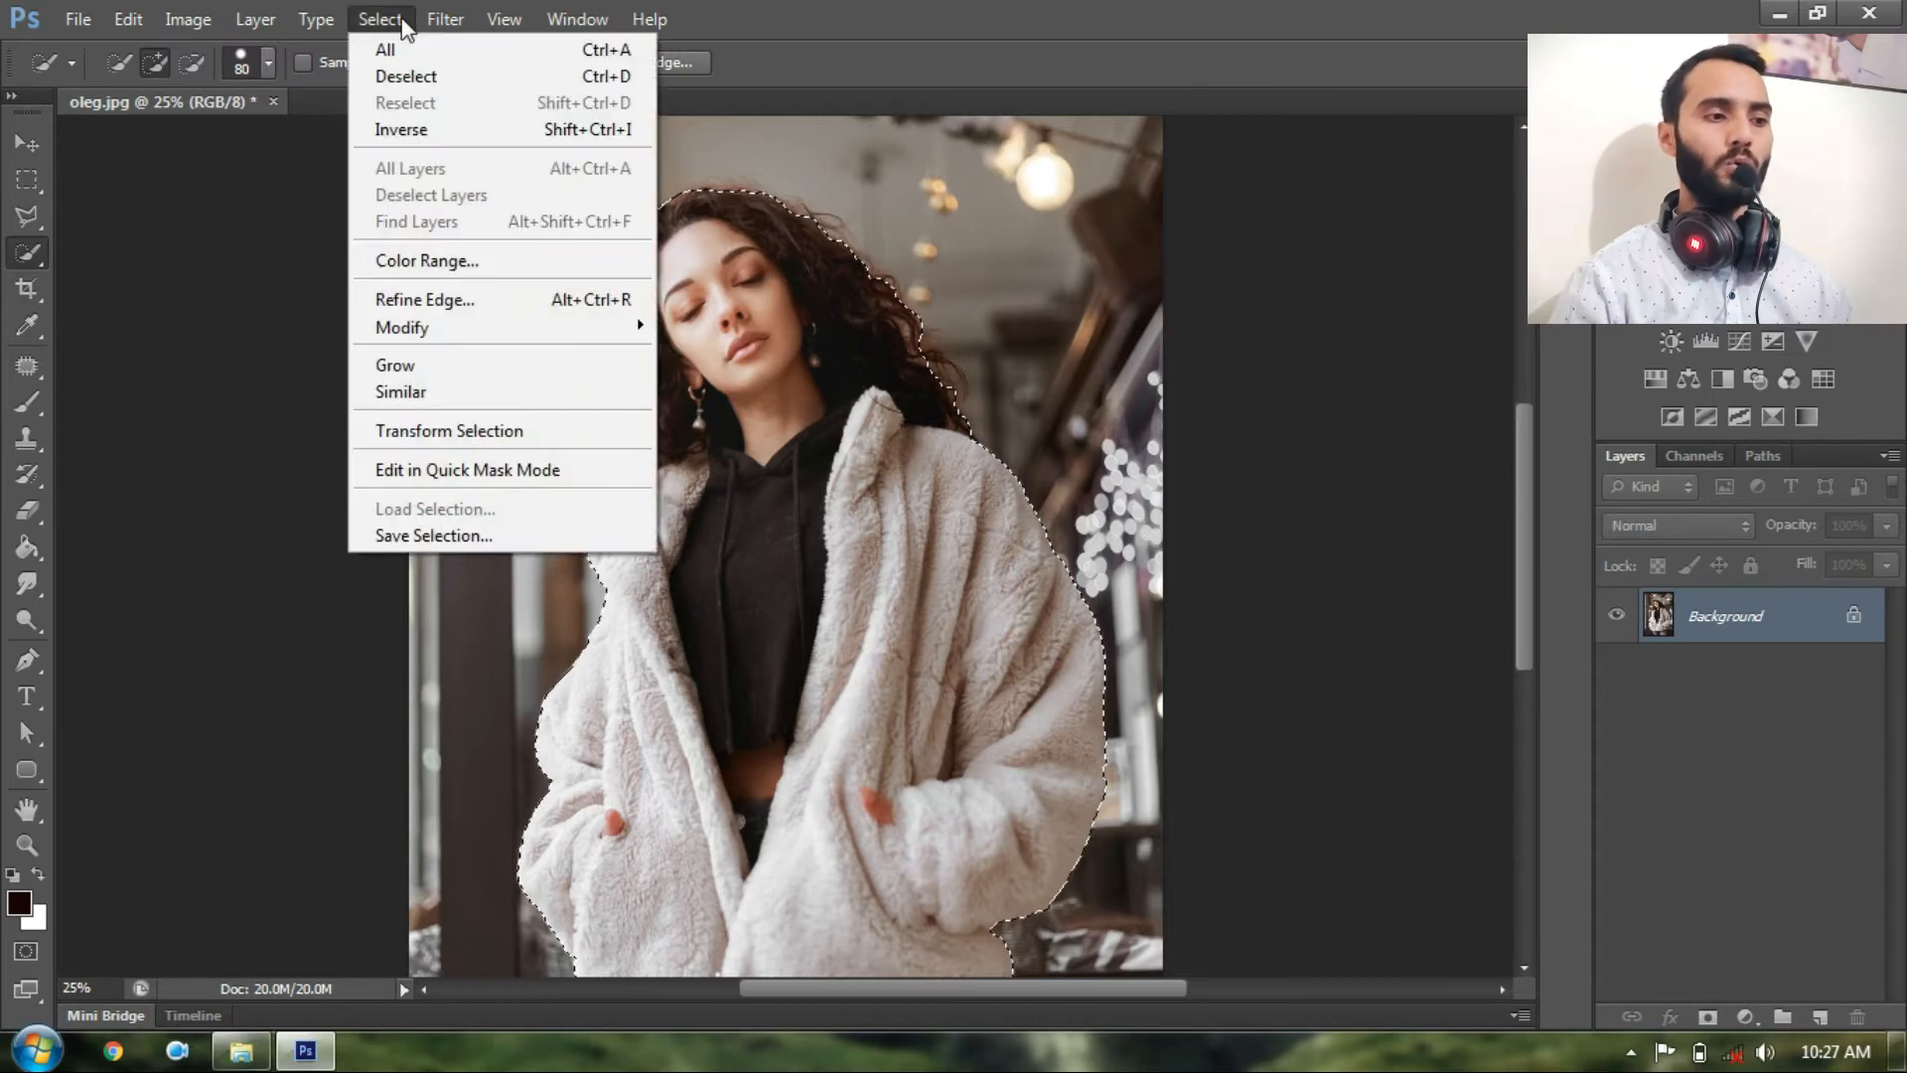
click(527, 308)
drag(1418, 33, 1456, 119)
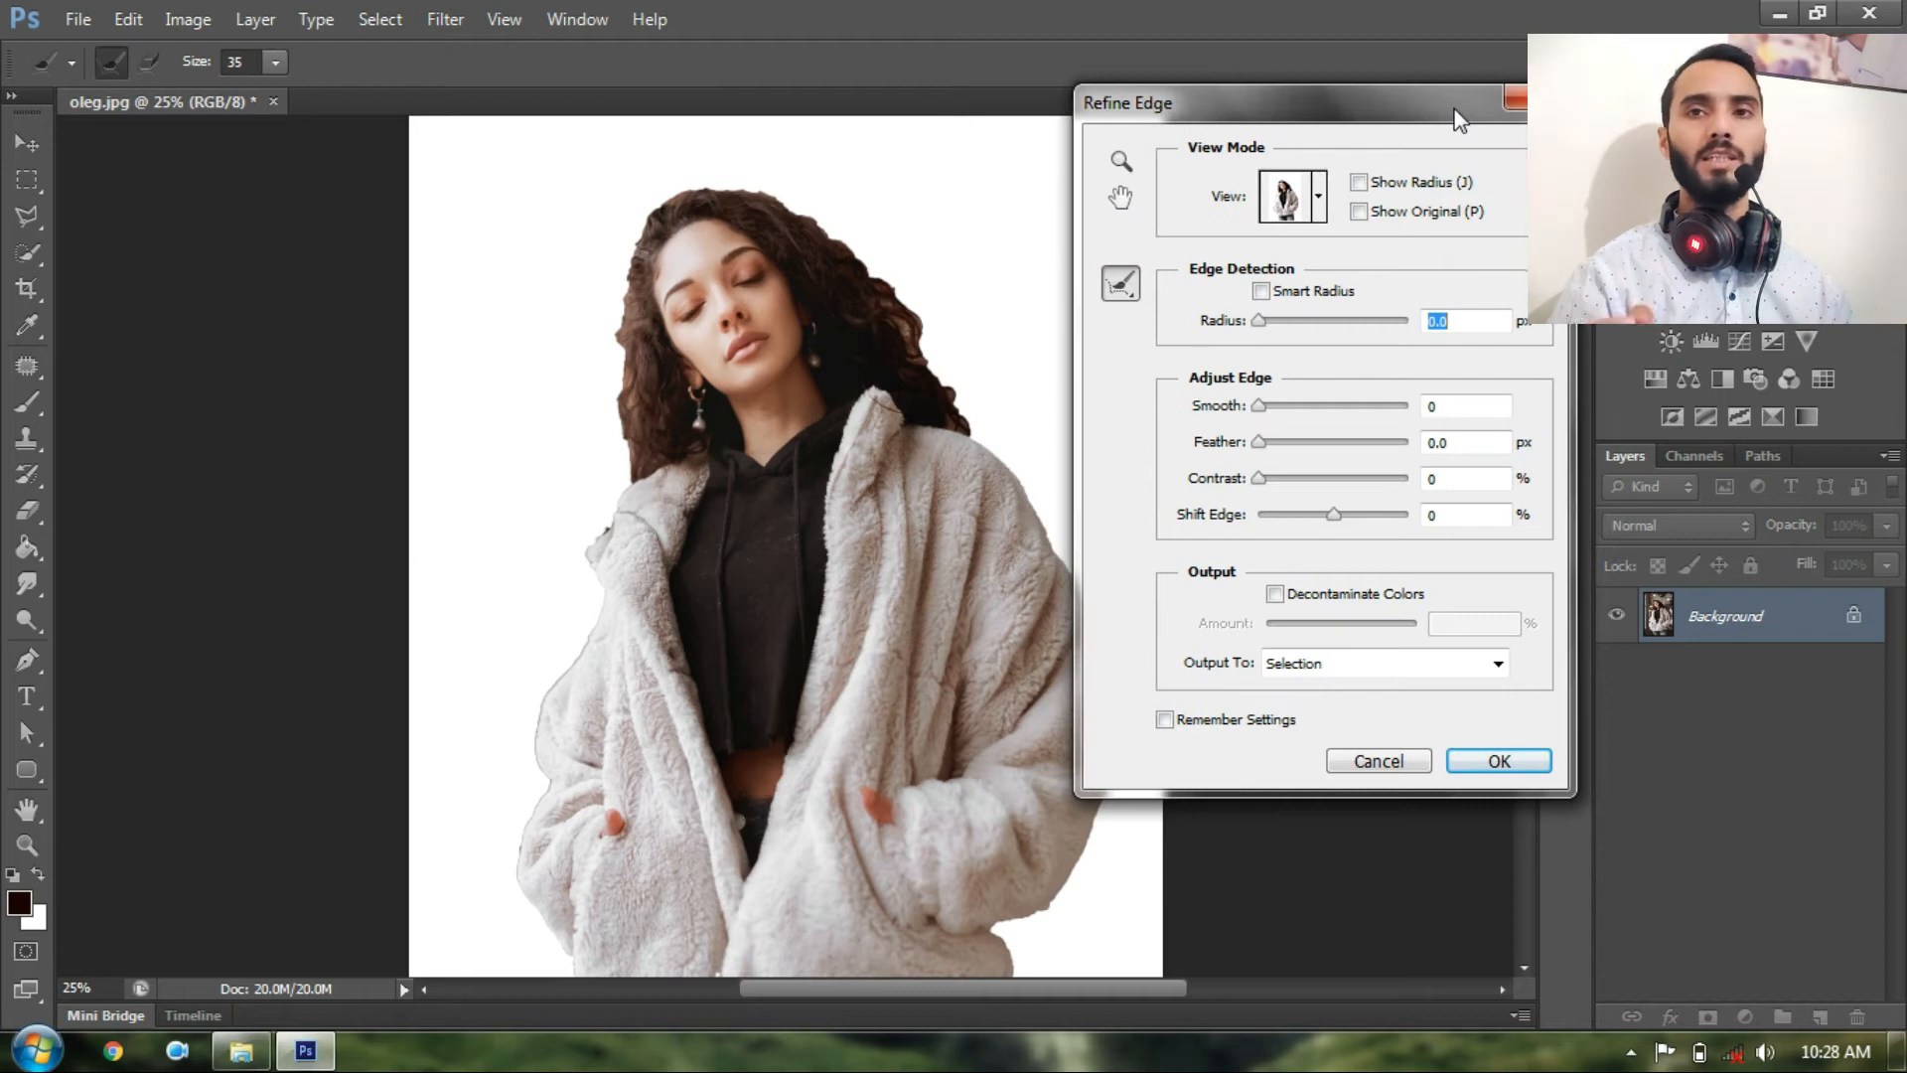
drag(1458, 120, 1410, 132)
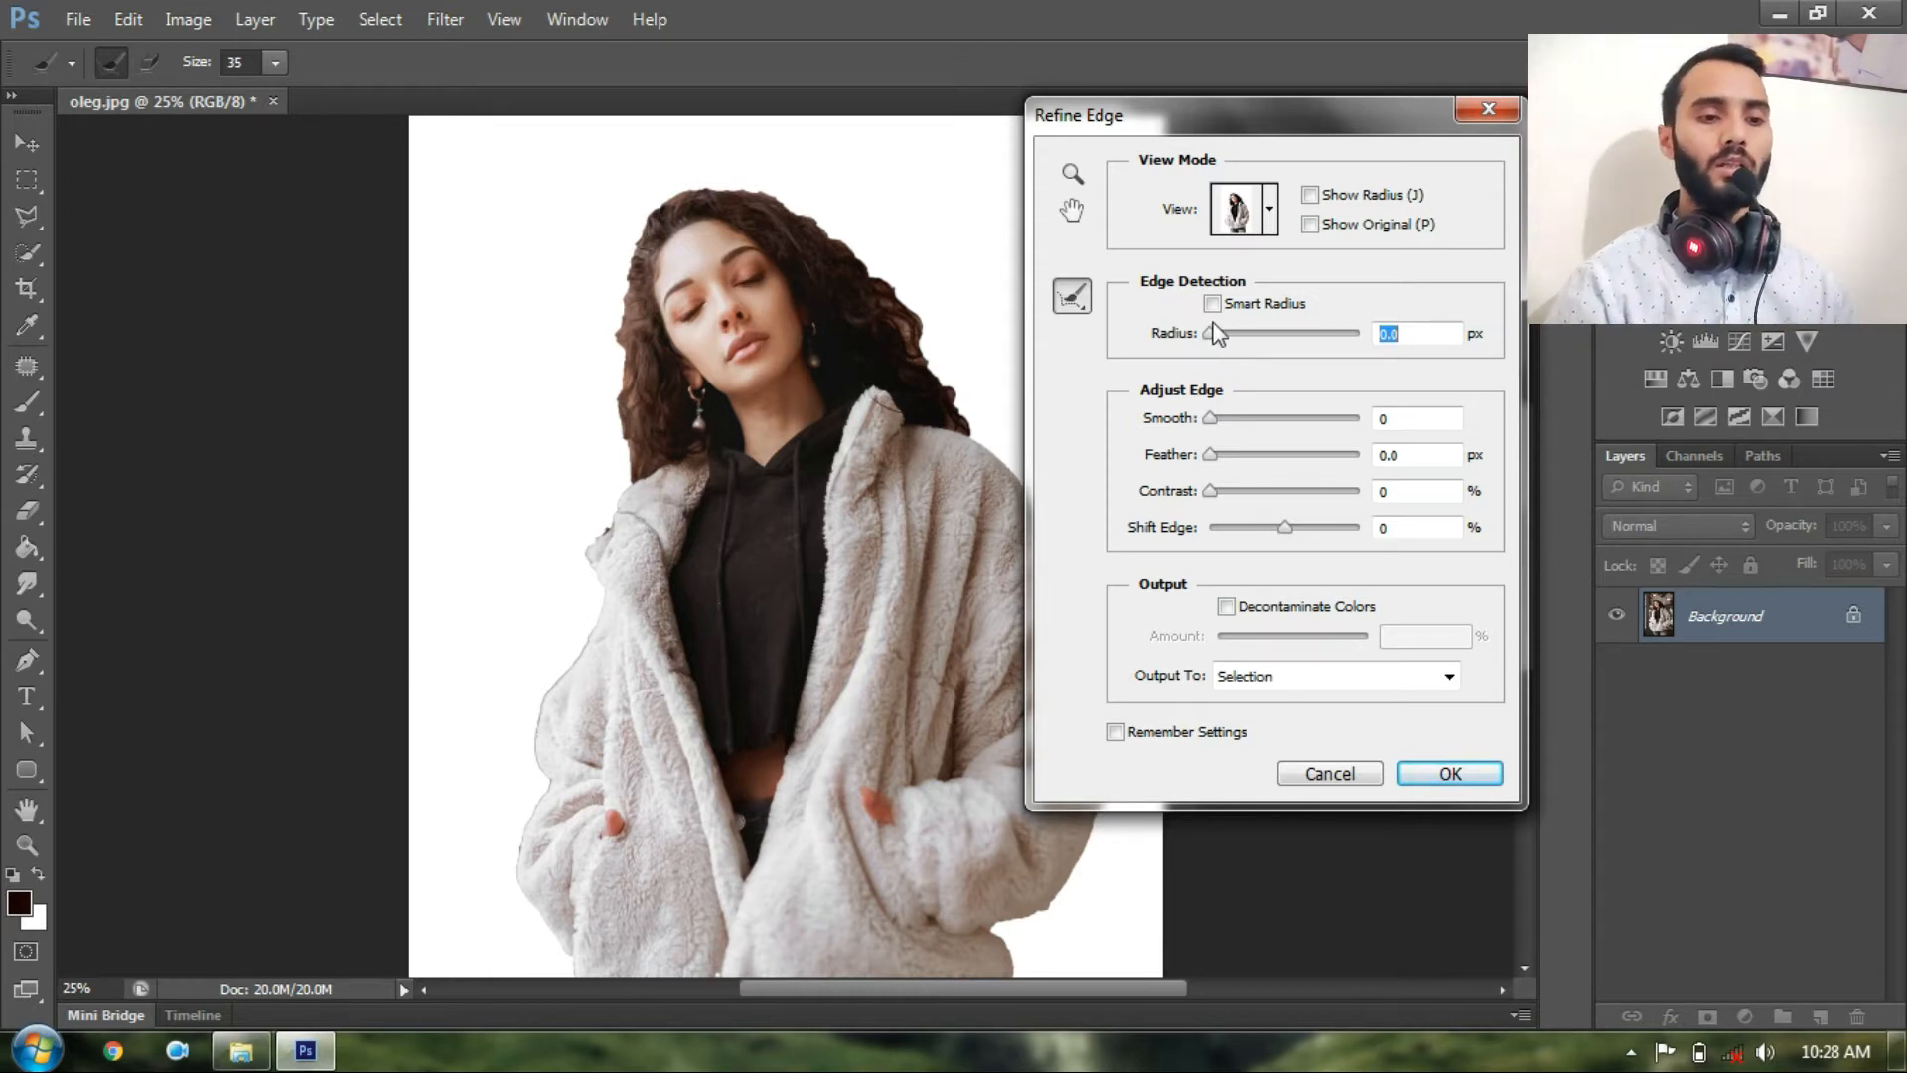
drag(1213, 332, 1247, 336)
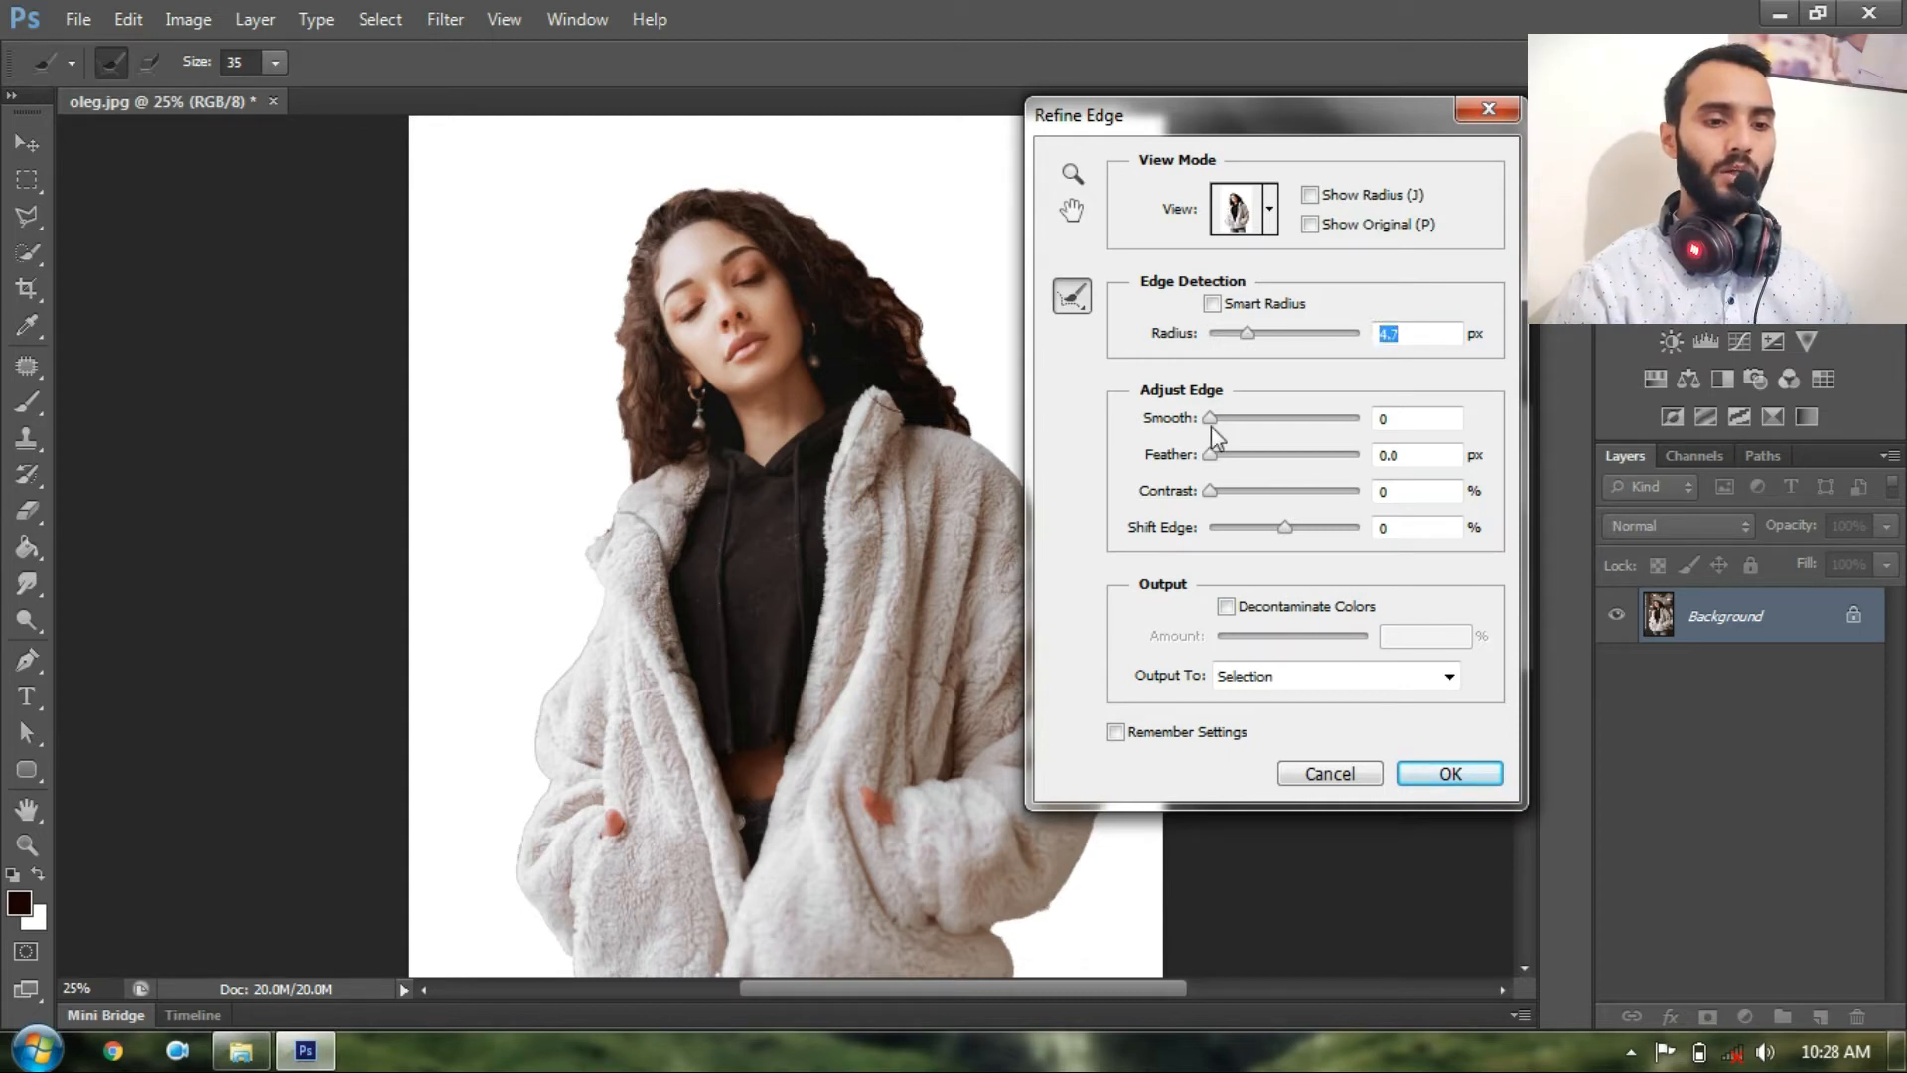
drag(1212, 420, 1237, 427)
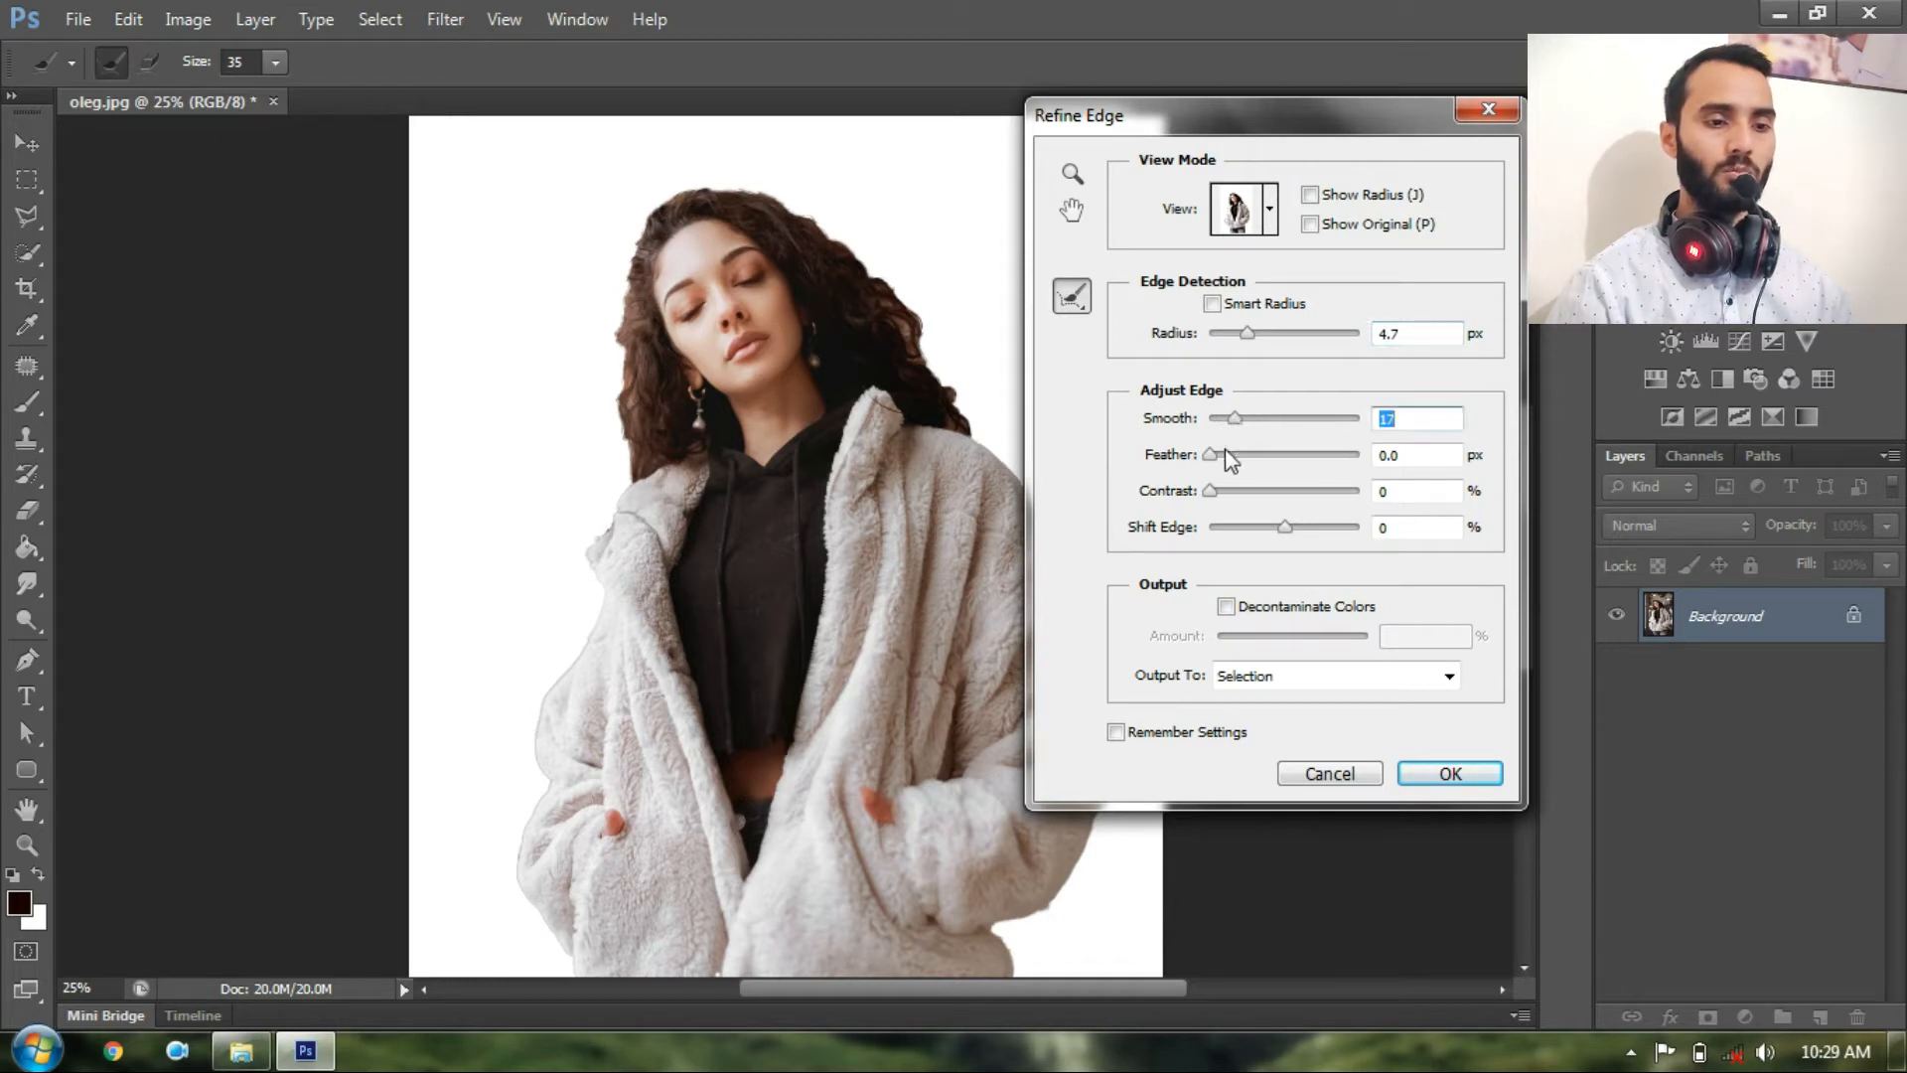
Set the edge refinement's feather to 2.6 px and its contrast to 16%
drag(1211, 457, 1232, 471)
key(Tab)
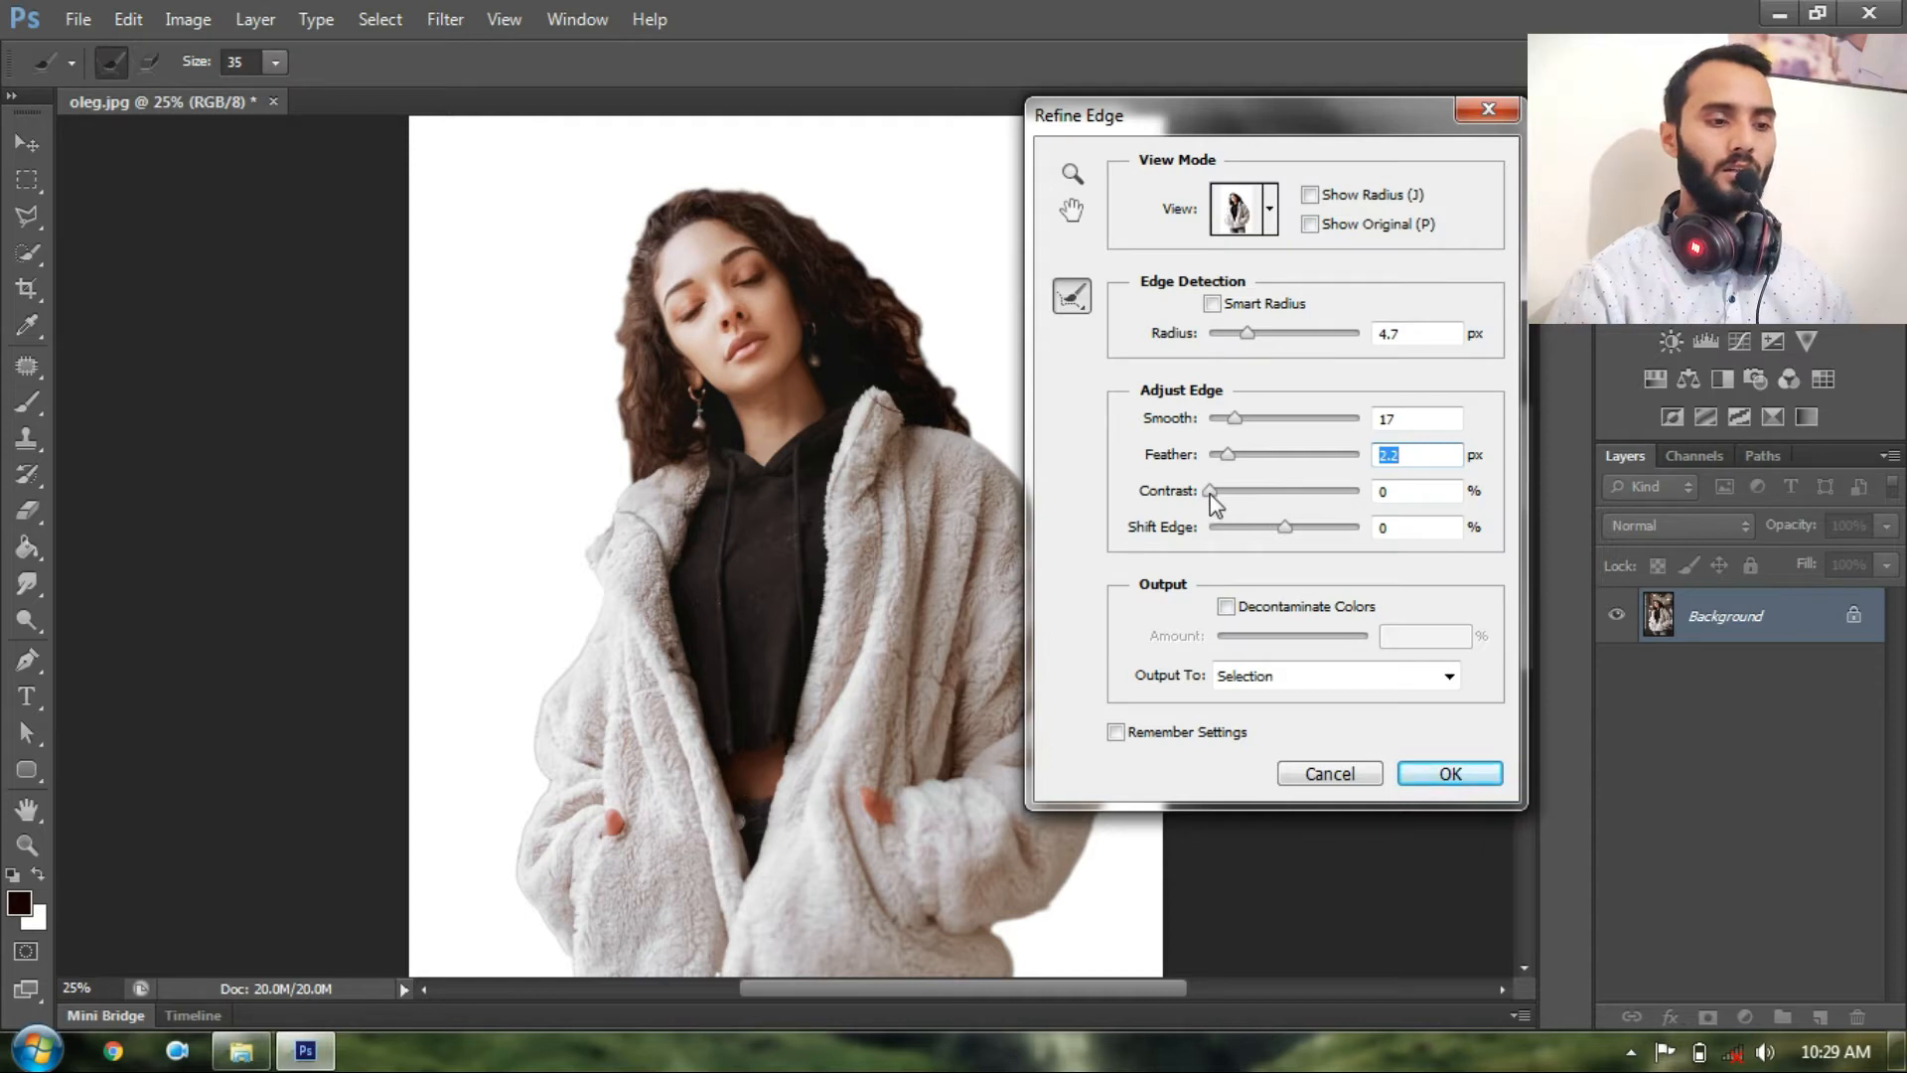
drag(1210, 497, 1238, 503)
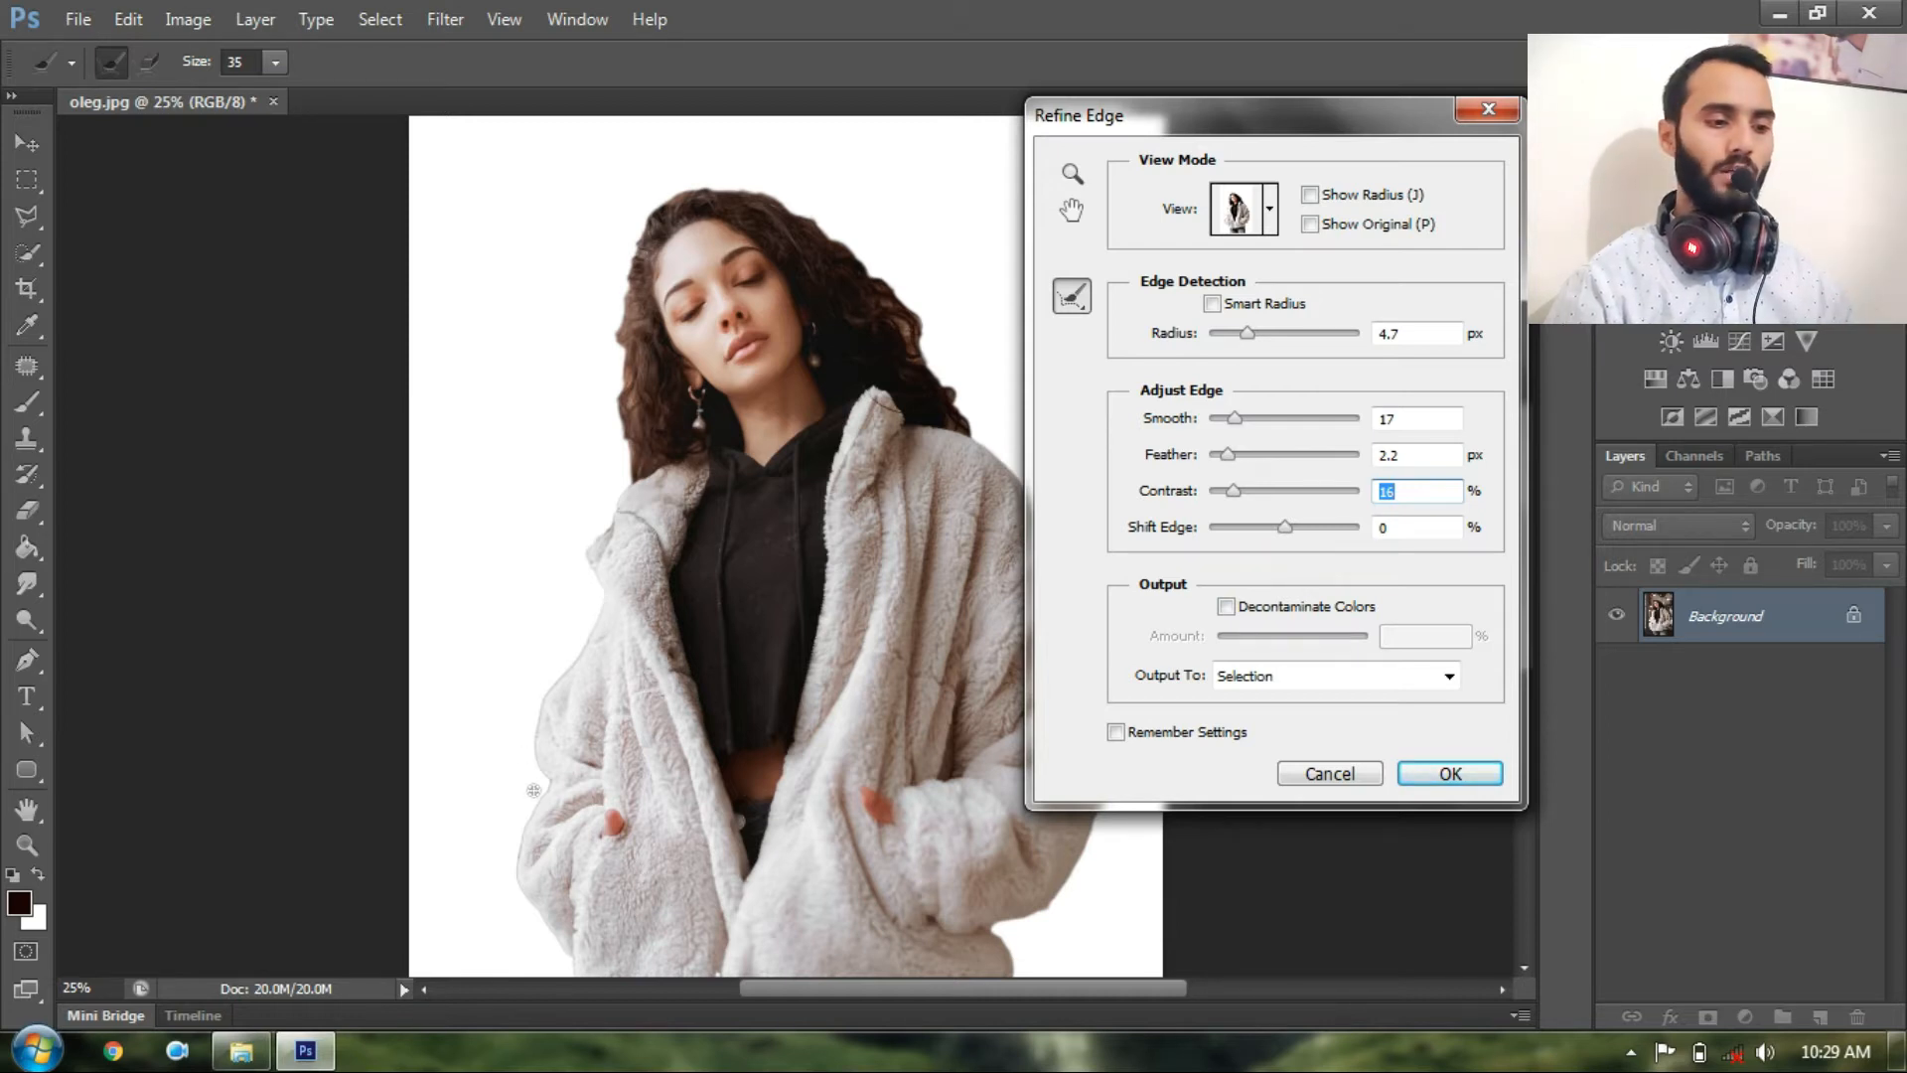
drag(1238, 422, 1230, 455)
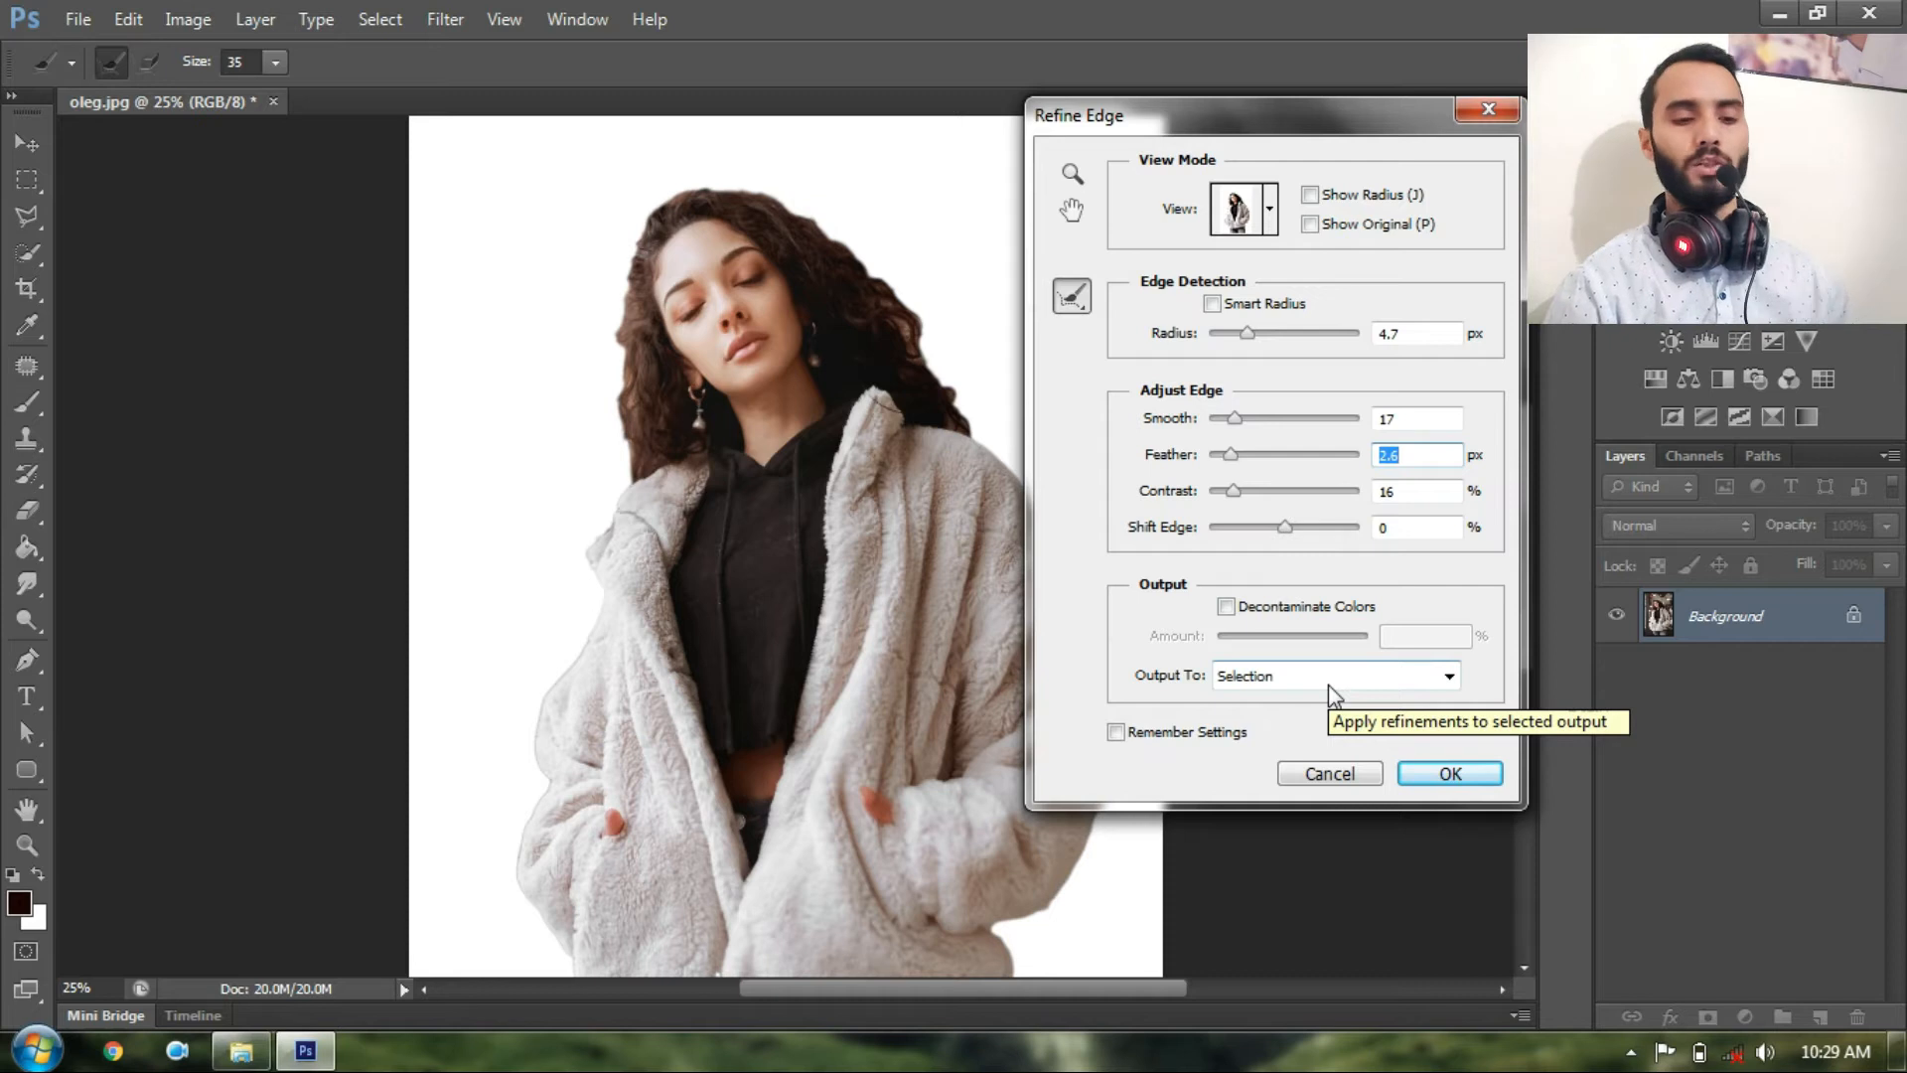
Output the refined selection to a new layer
click(1293, 680)
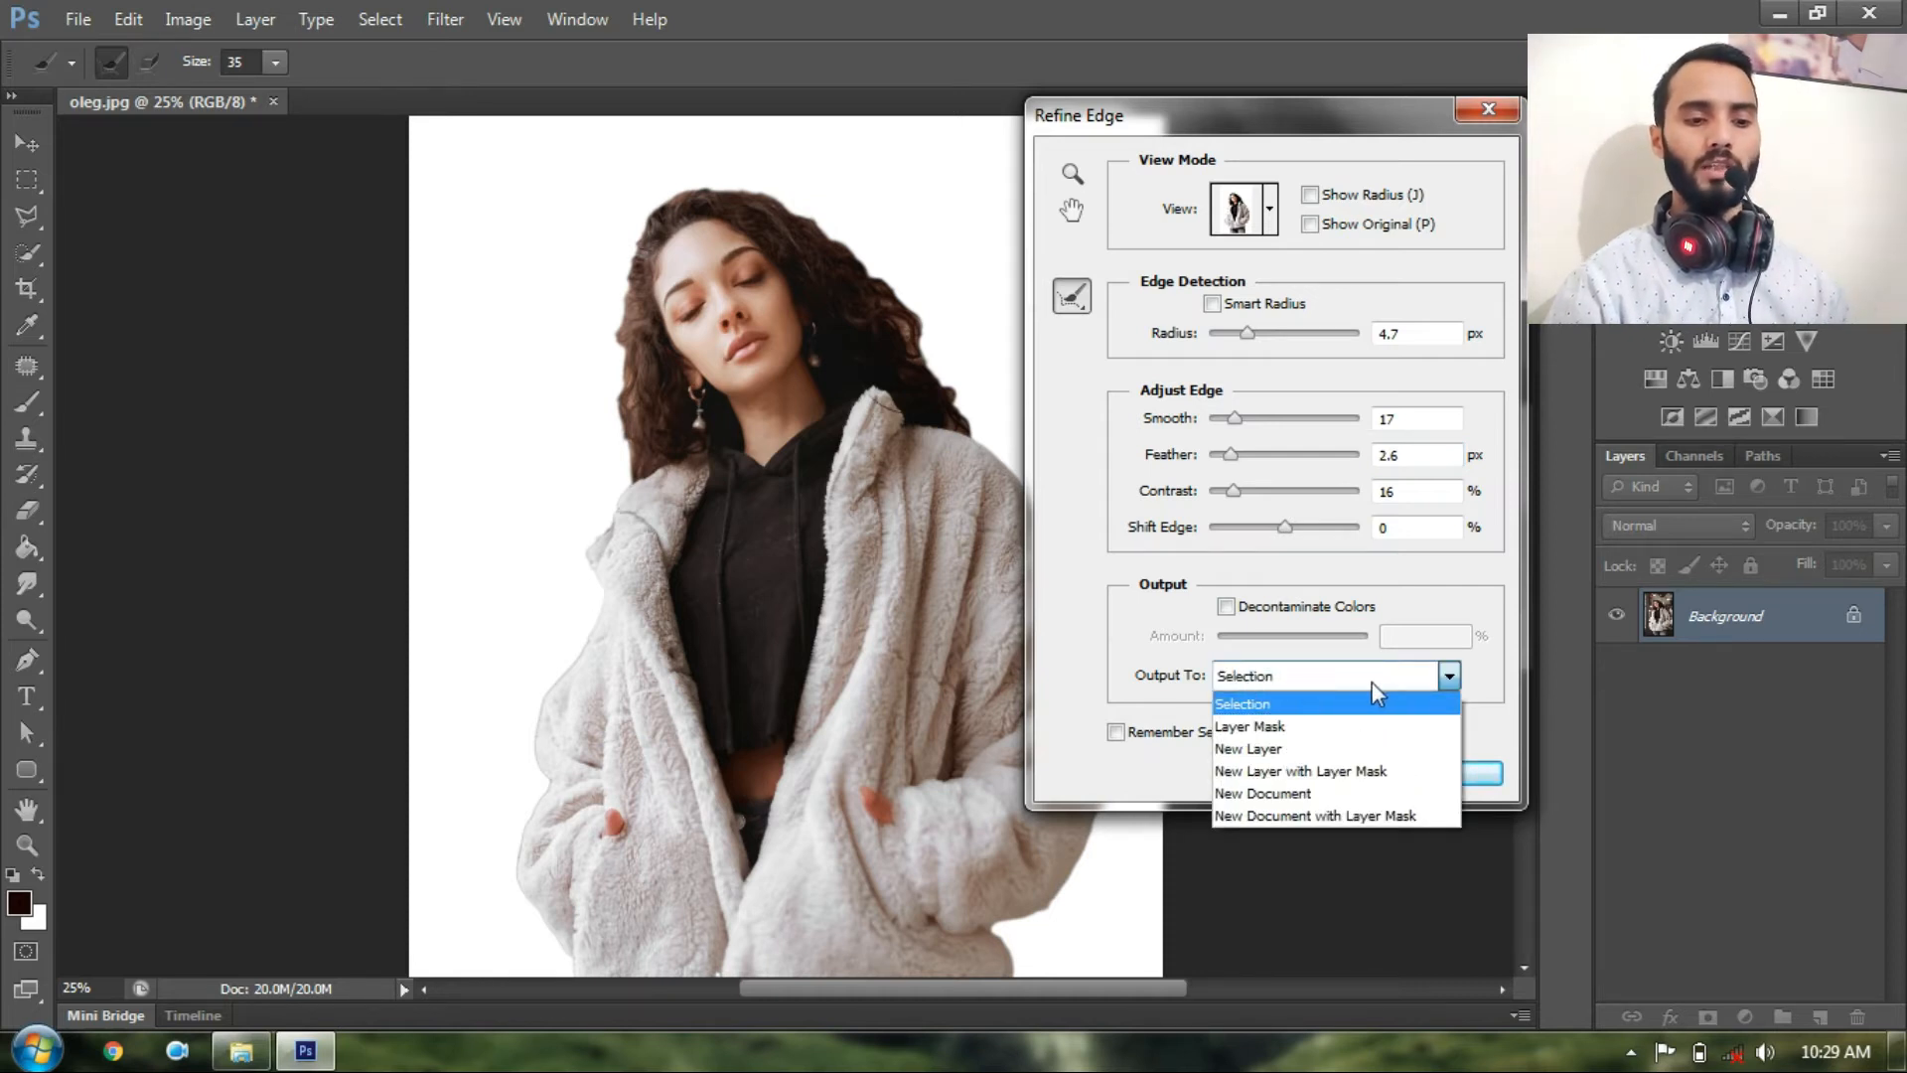
click(1303, 755)
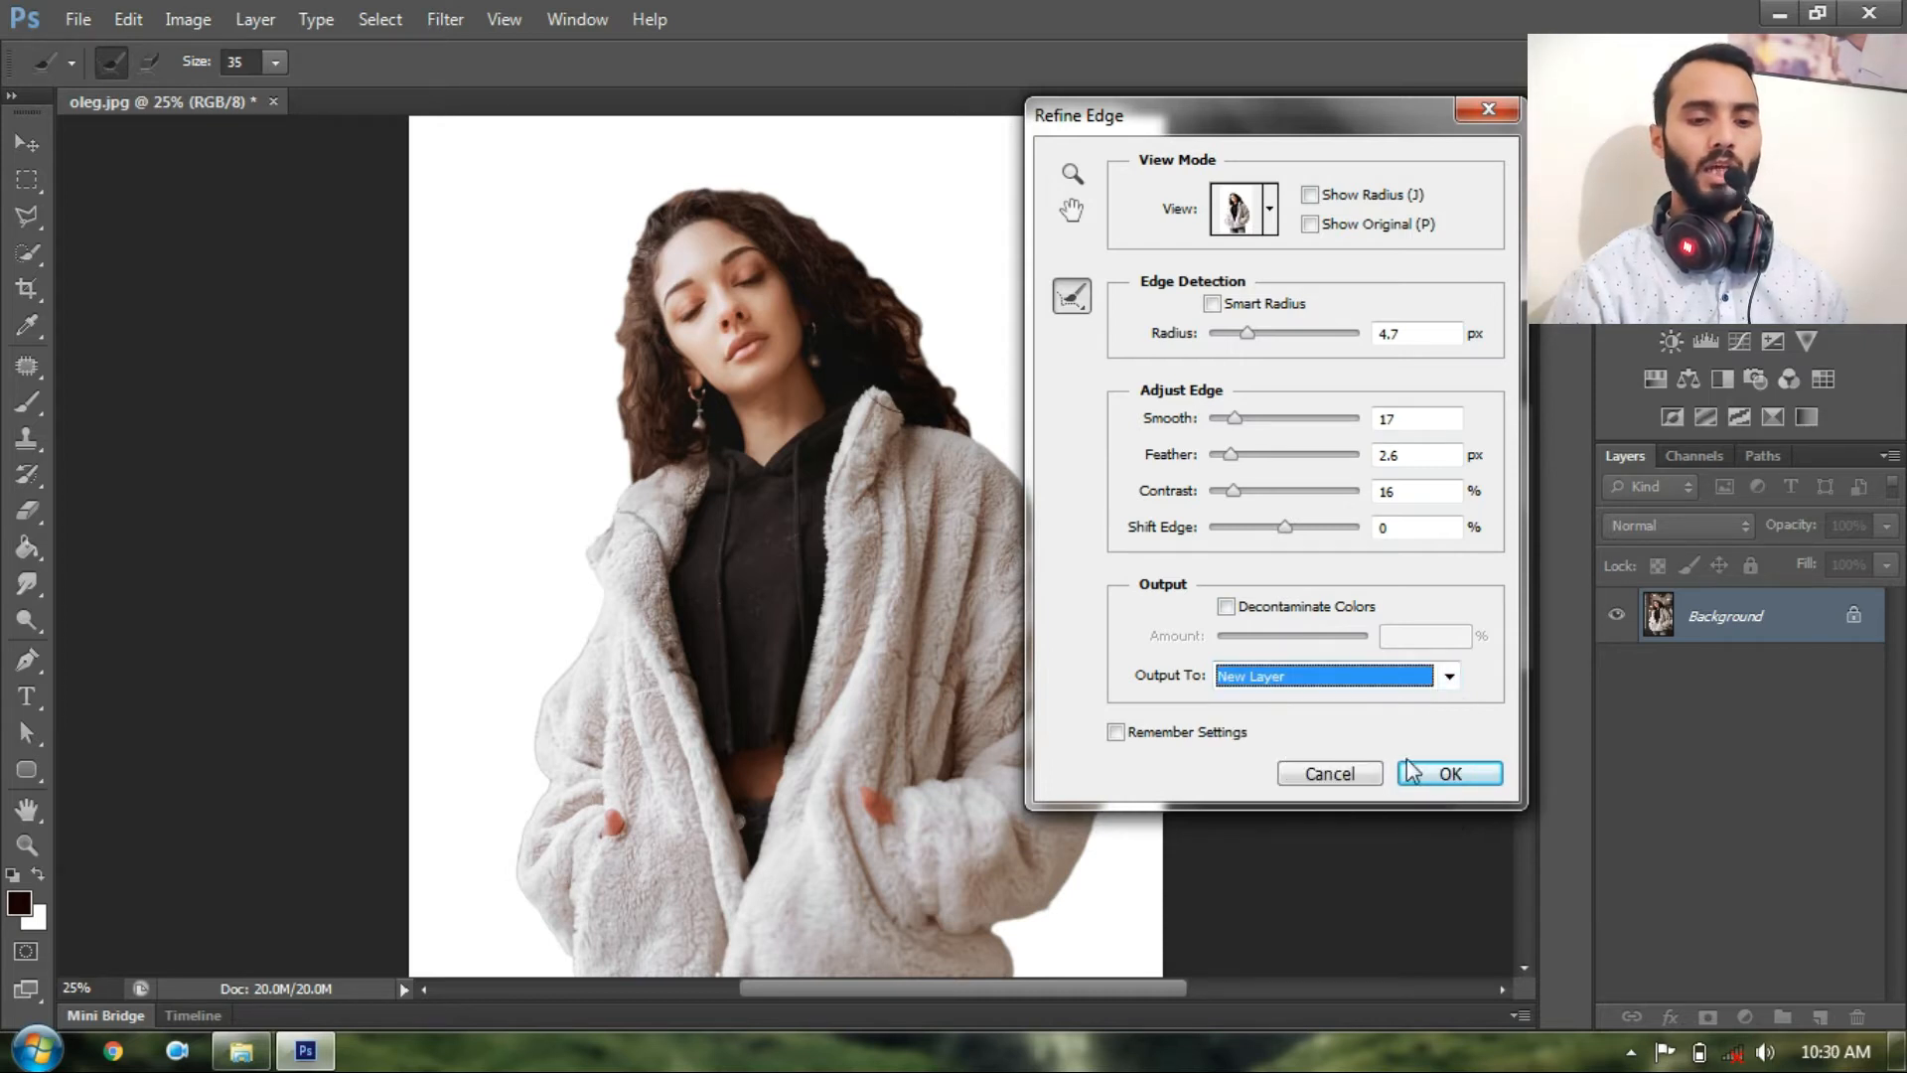
click(1435, 772)
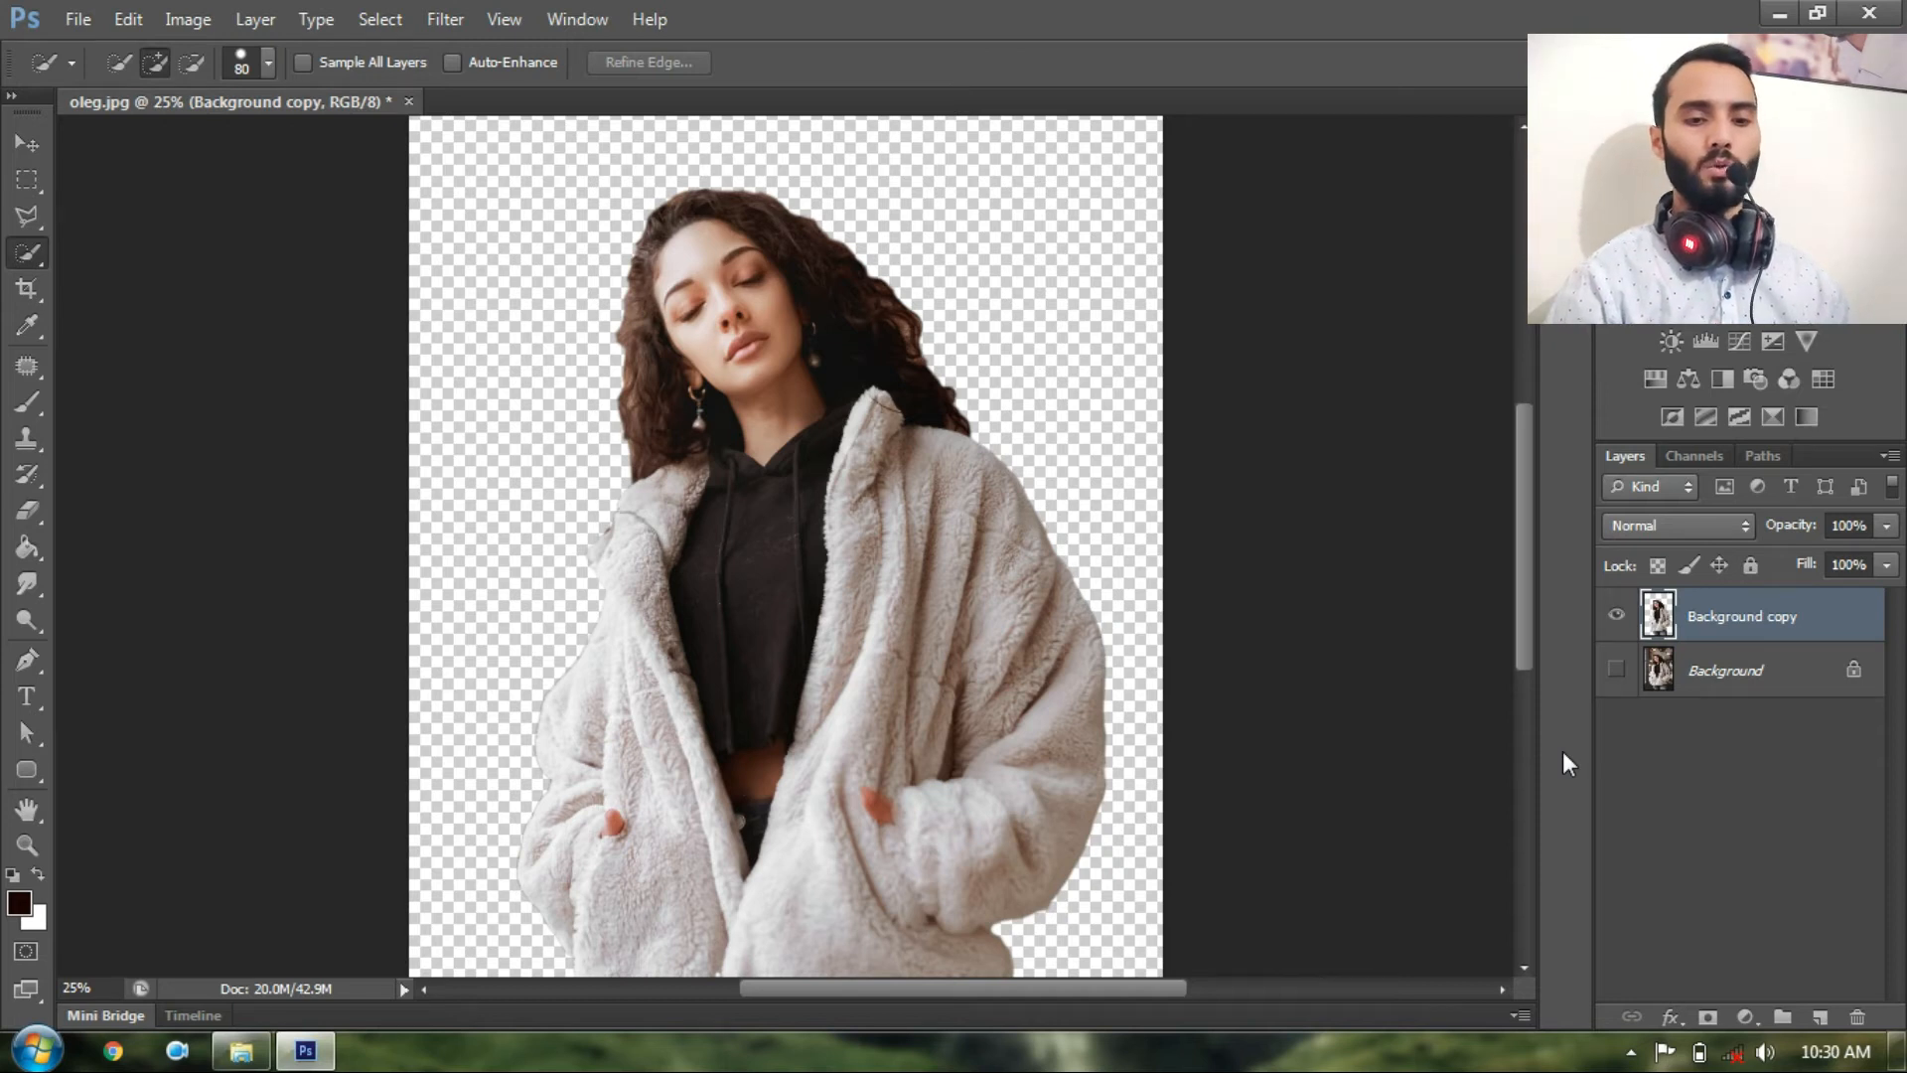
Add an empty layer beneath the cut-out woman and fill it with a teal foreground colour using the Paint Bucket
click(1821, 1017)
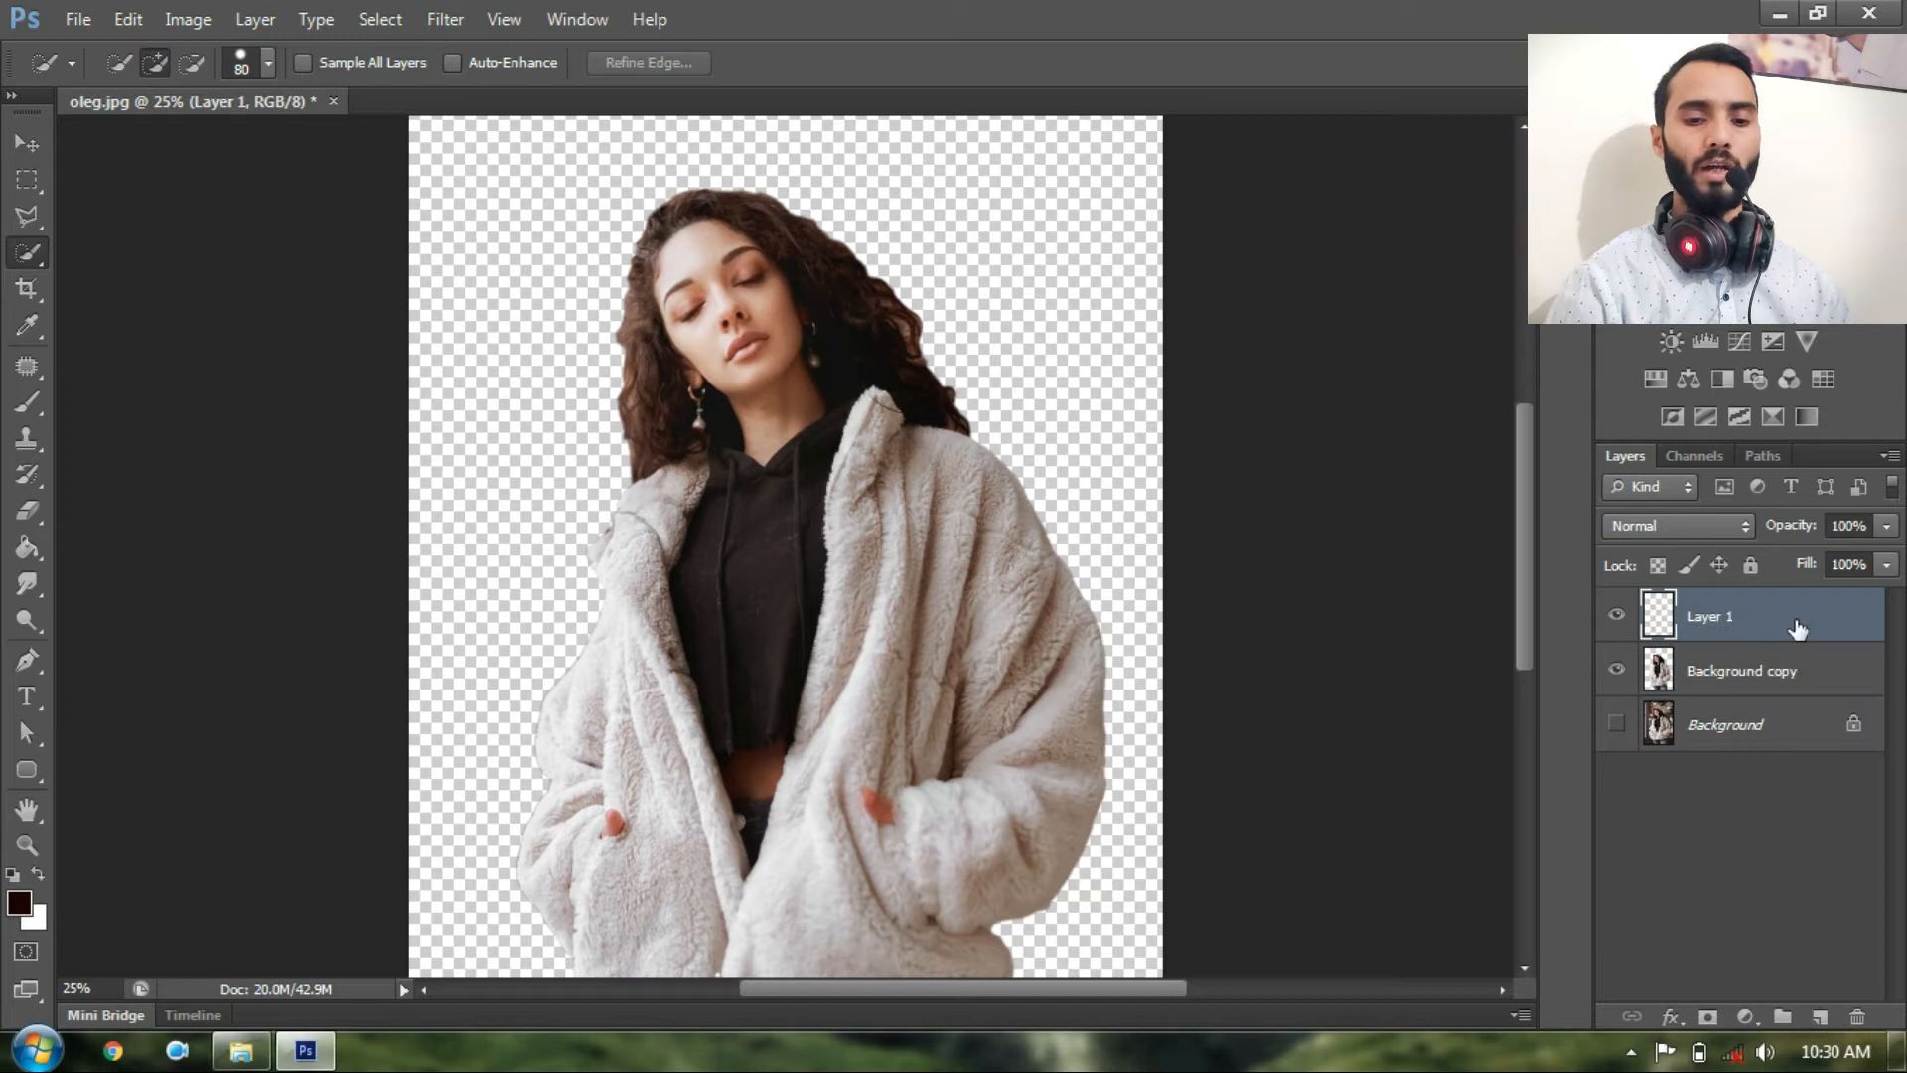
drag(1760, 633, 1760, 688)
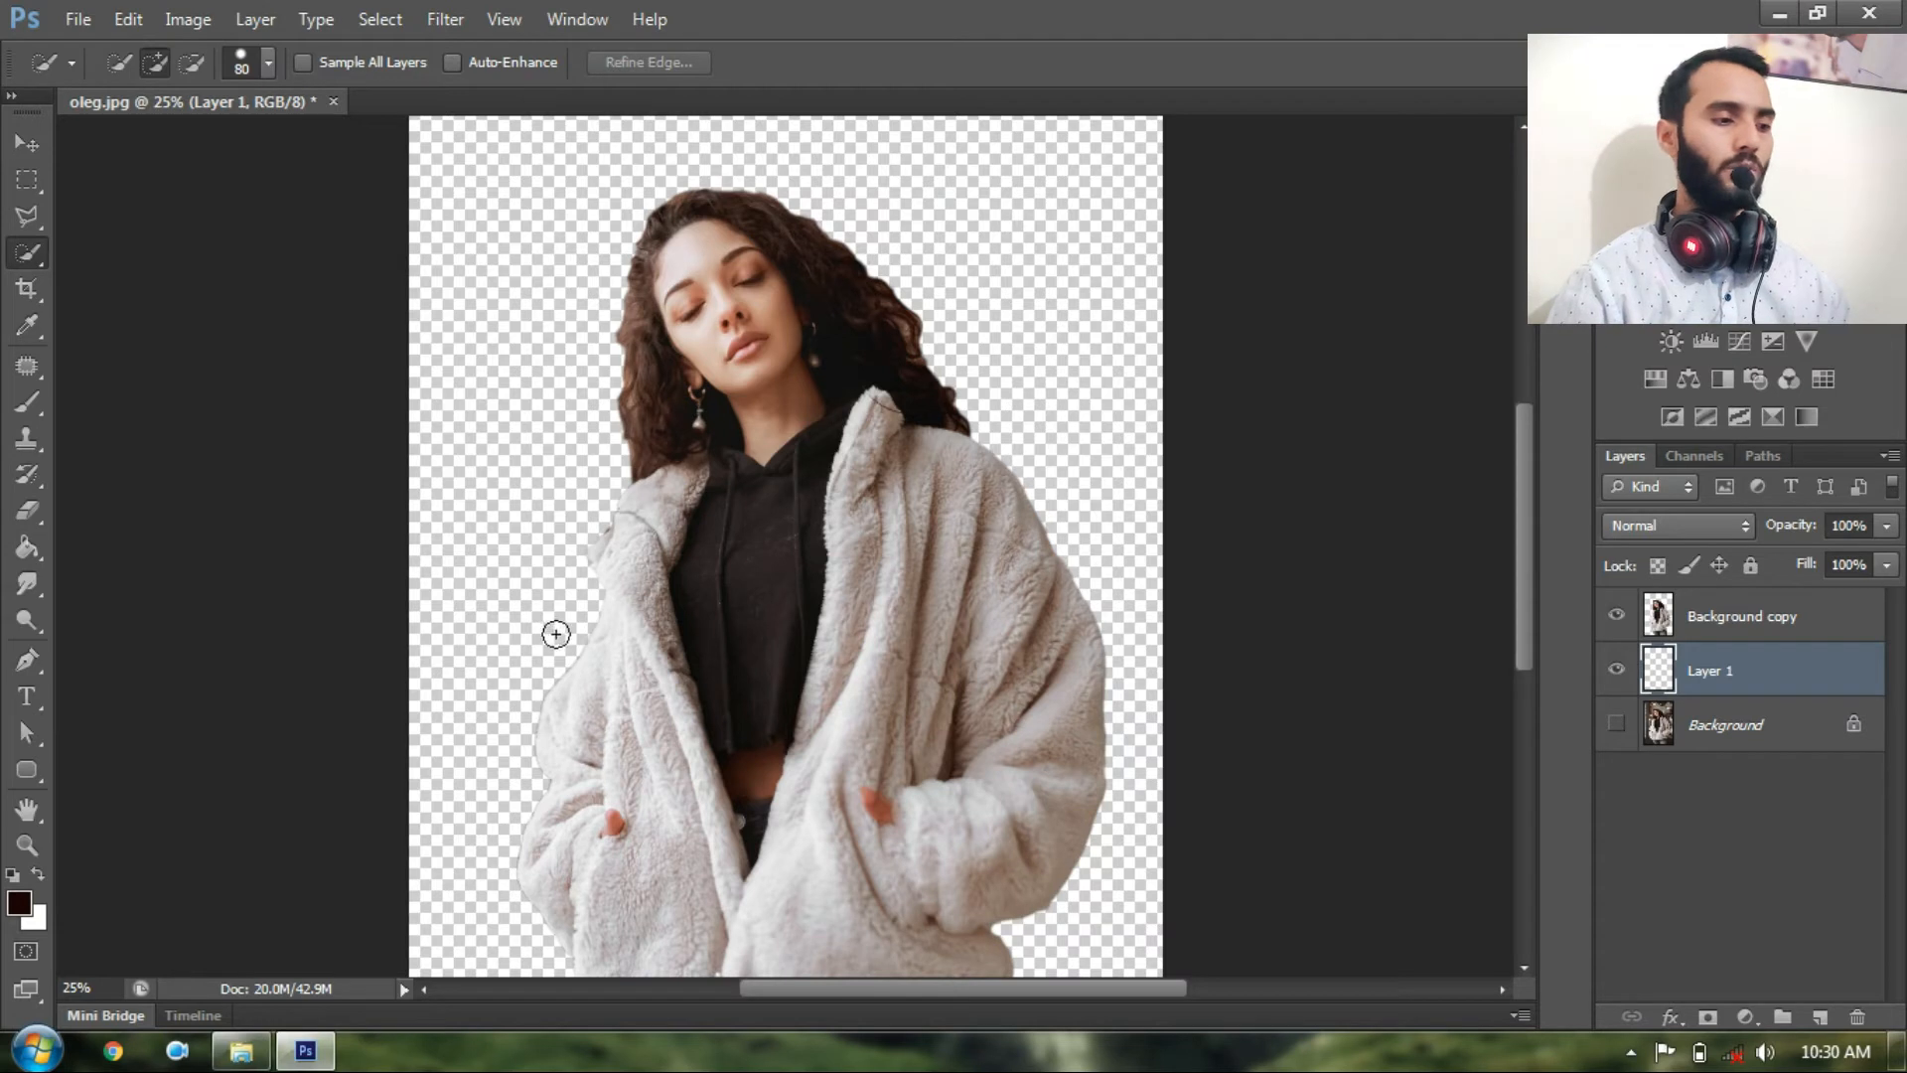
click(26, 547)
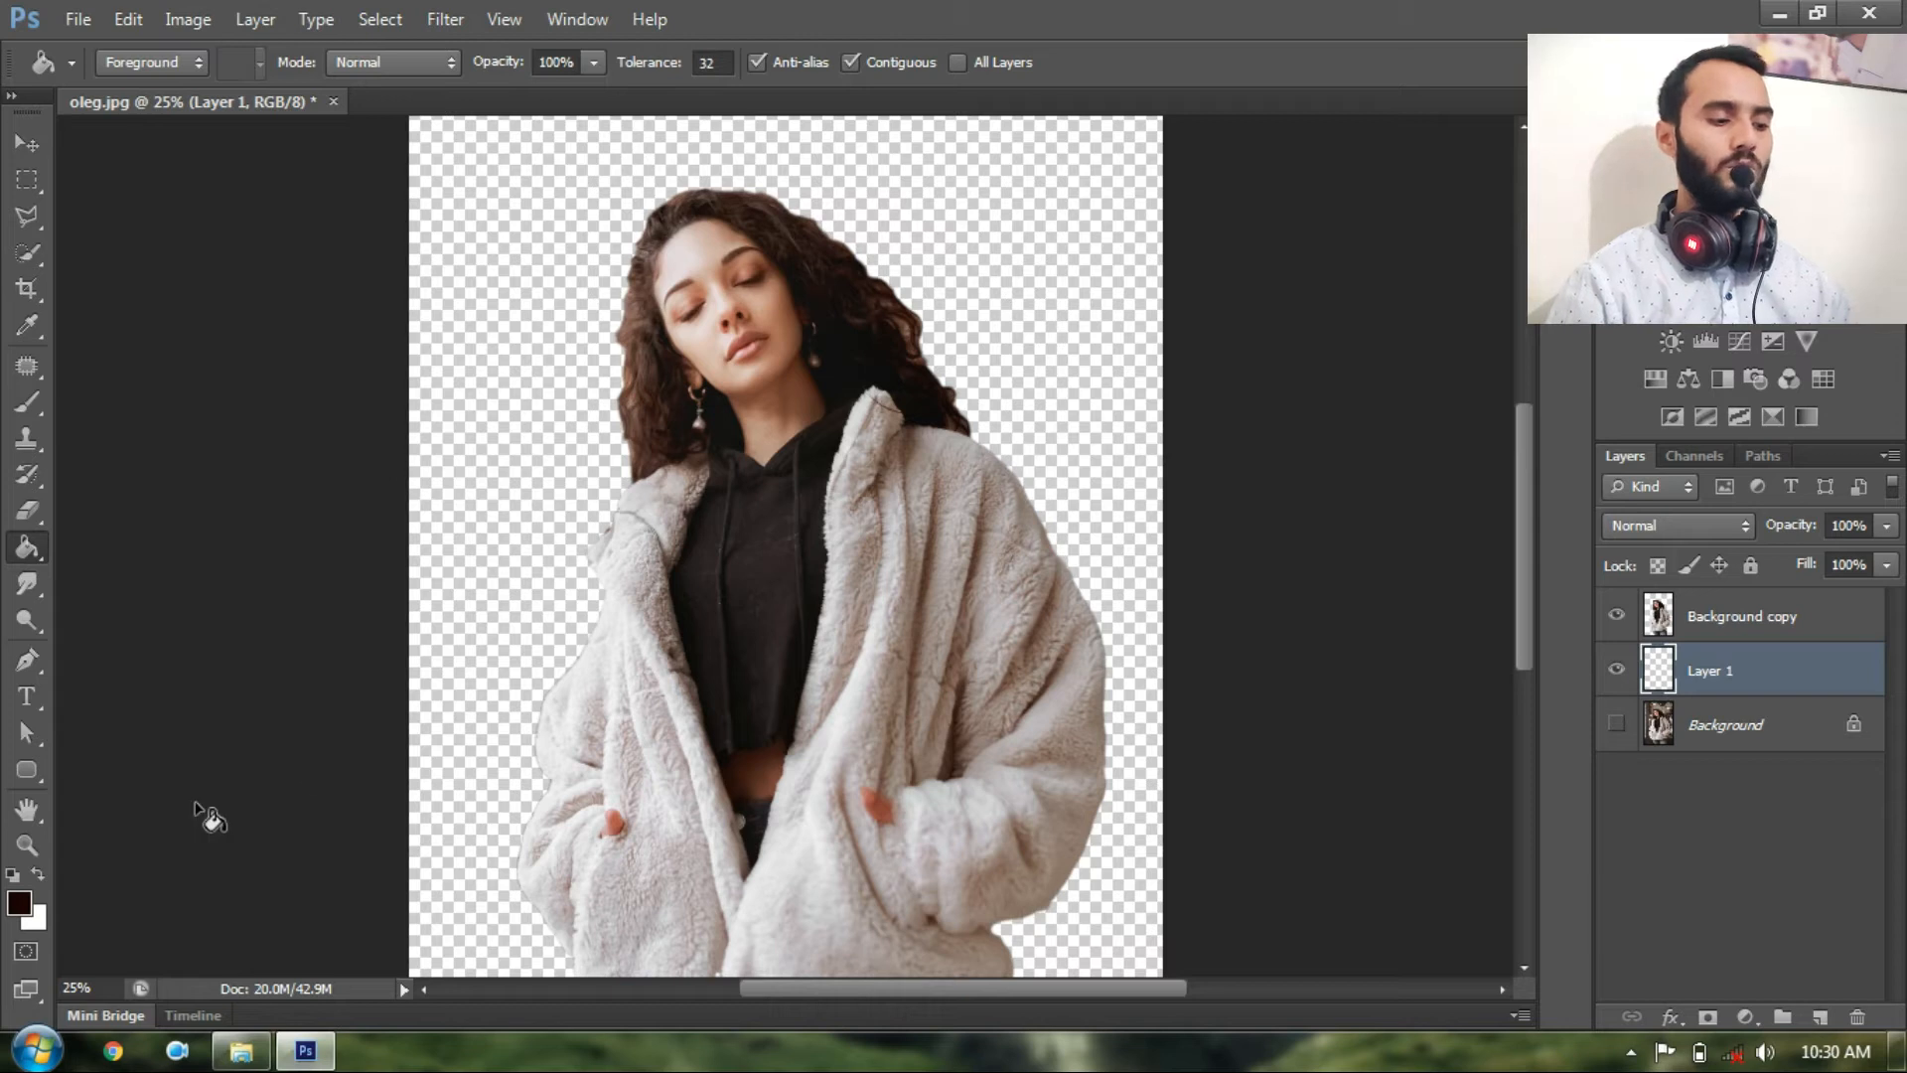
click(19, 908)
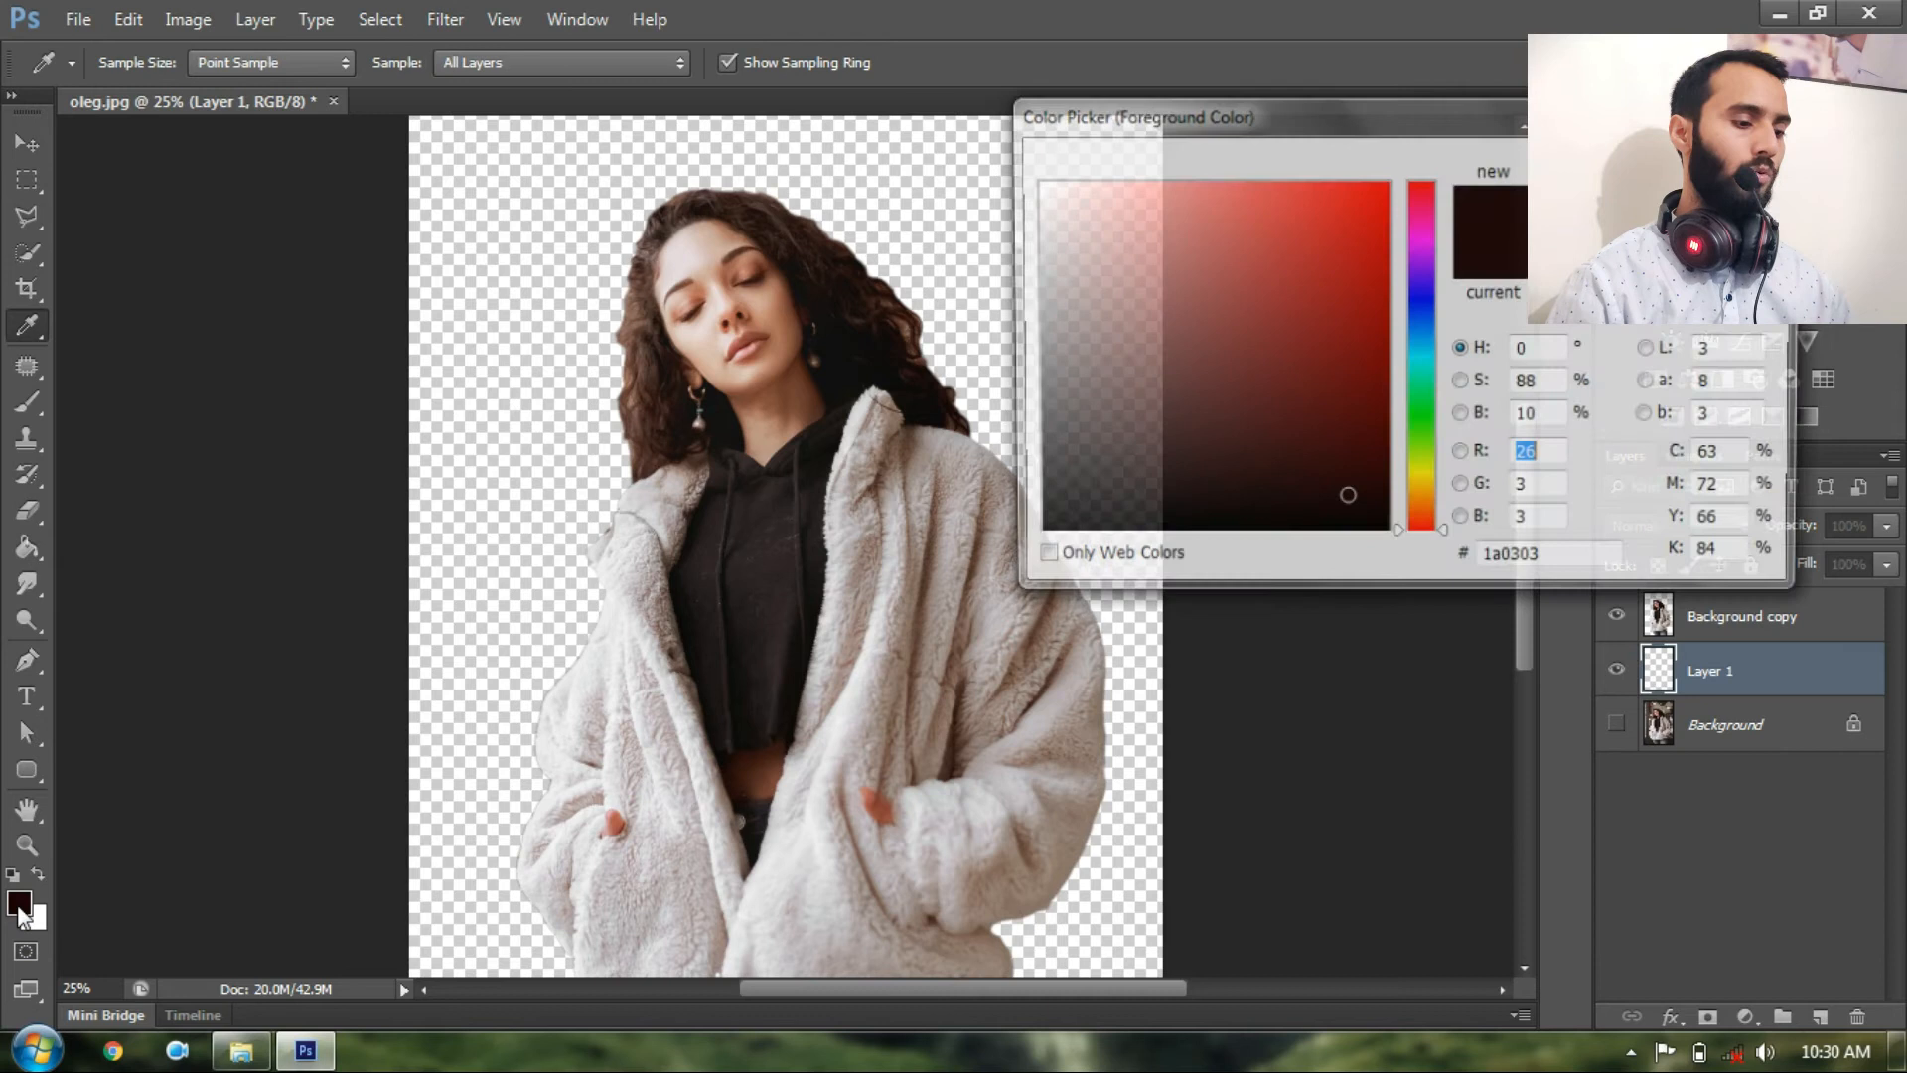
mouse_move(1434, 342)
mouse_down()
mouse_move(1434, 321)
mouse_move(1434, 369)
mouse_up()
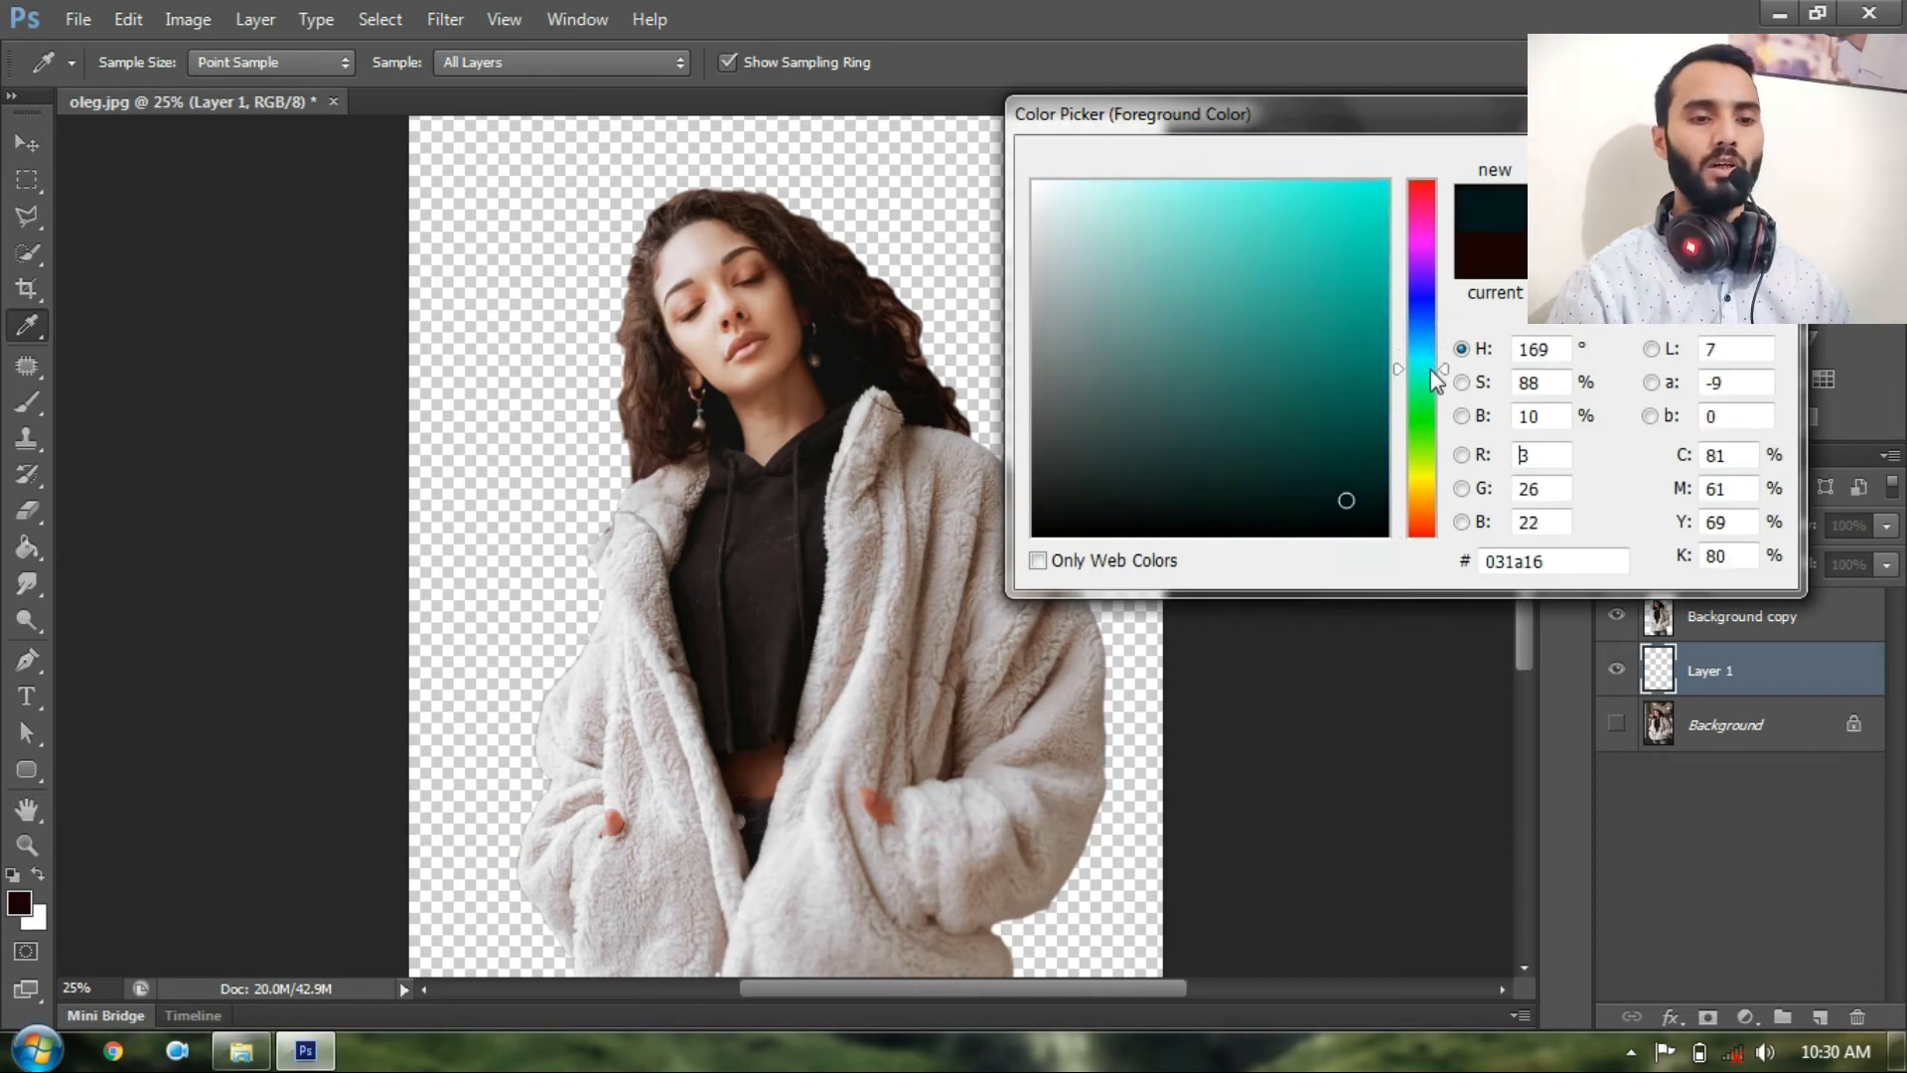
mouse_move(1249, 277)
mouse_down()
mouse_move(1387, 153)
mouse_move(1335, 164)
mouse_move(1358, 251)
mouse_up()
key(Return)
key(g)
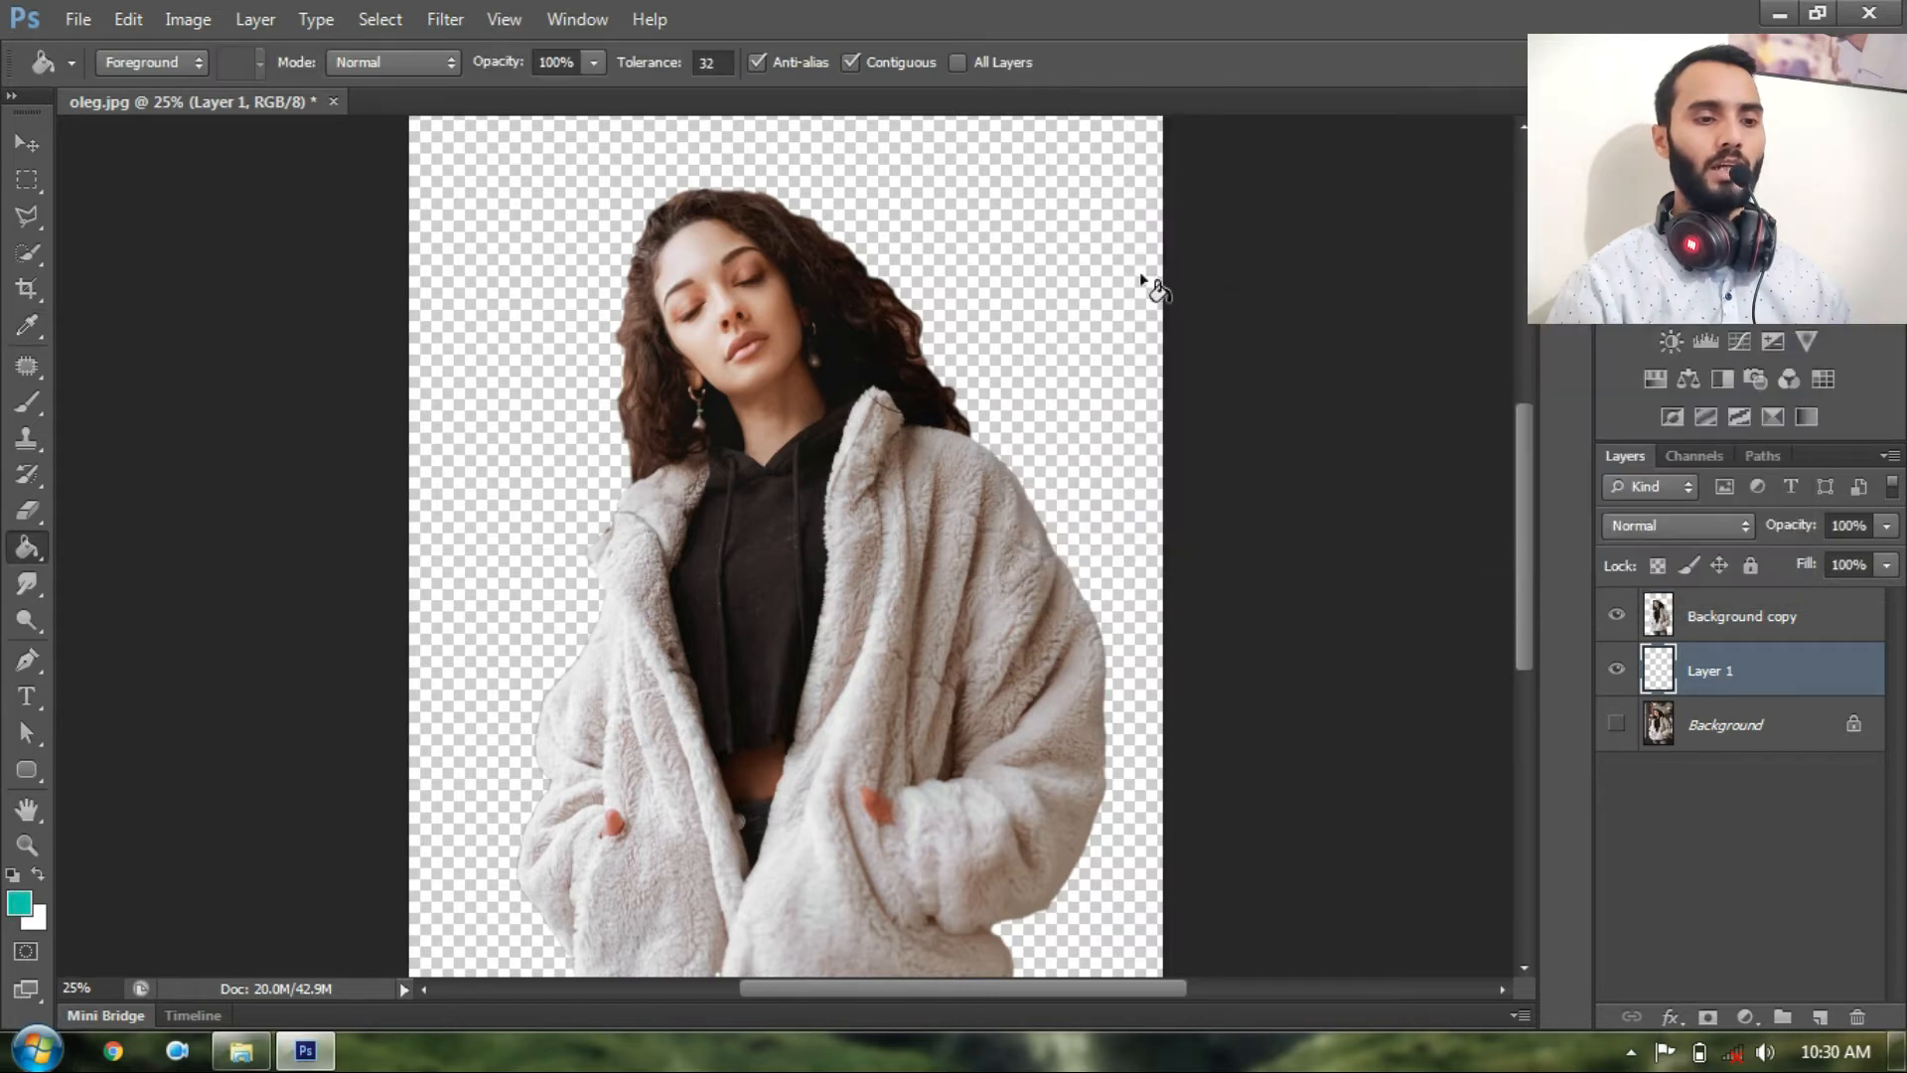
click(1093, 298)
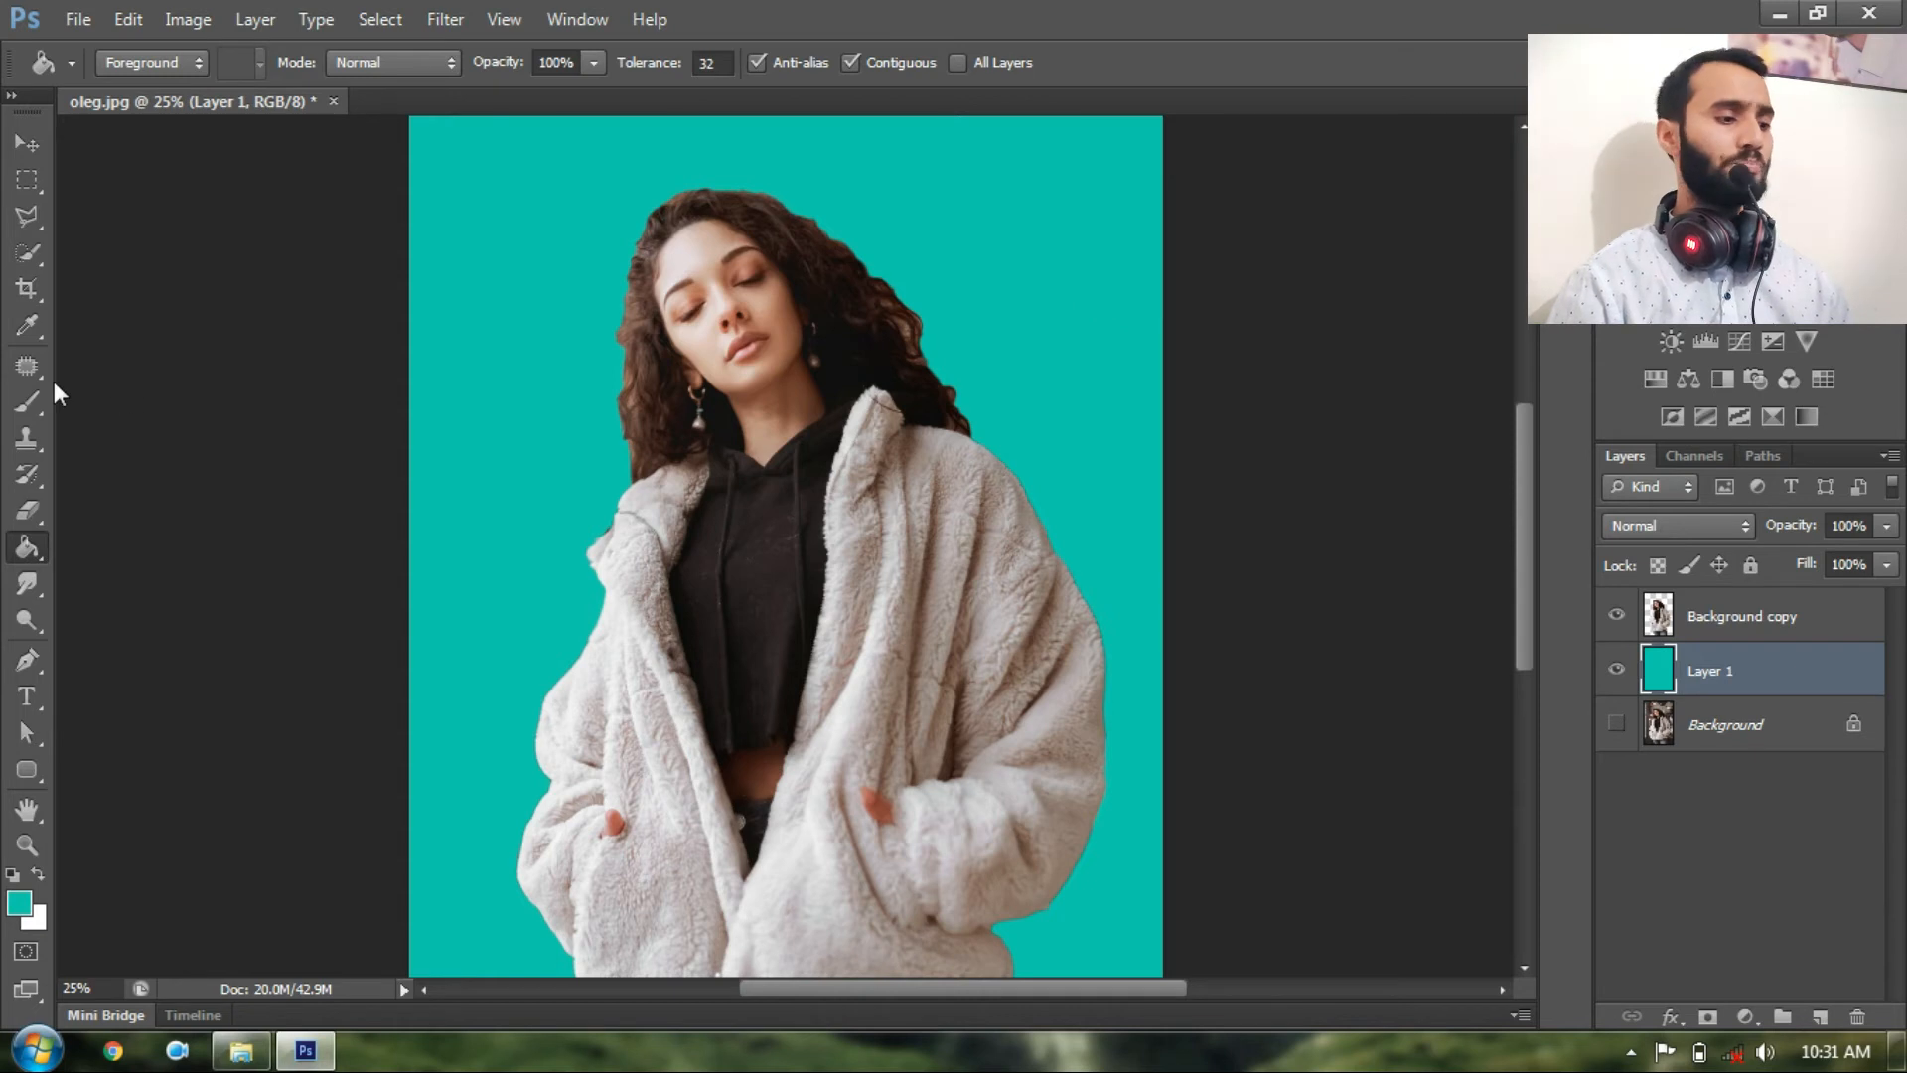
Fill the teal background layer with a linear teal-to-black gradient running diagonally from its upper-left to its lower-right
right_click(30, 559)
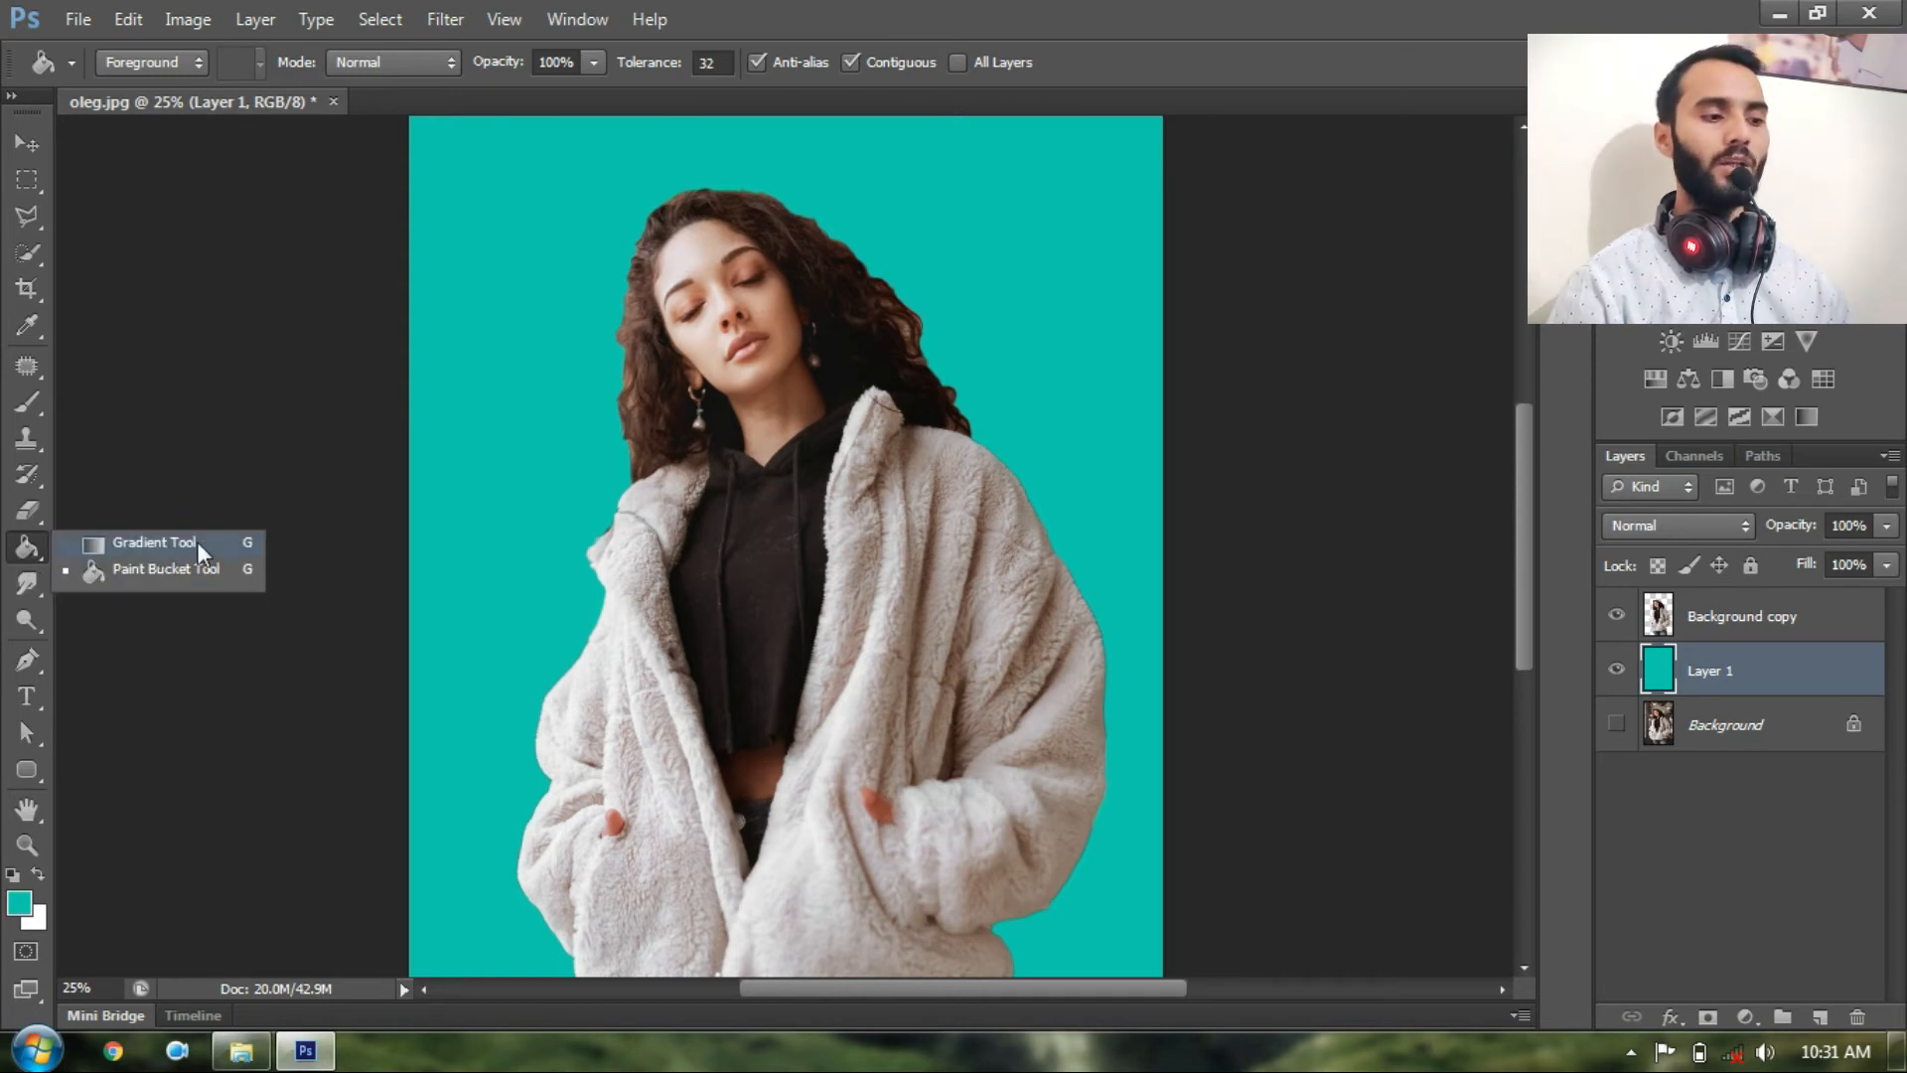
click(170, 545)
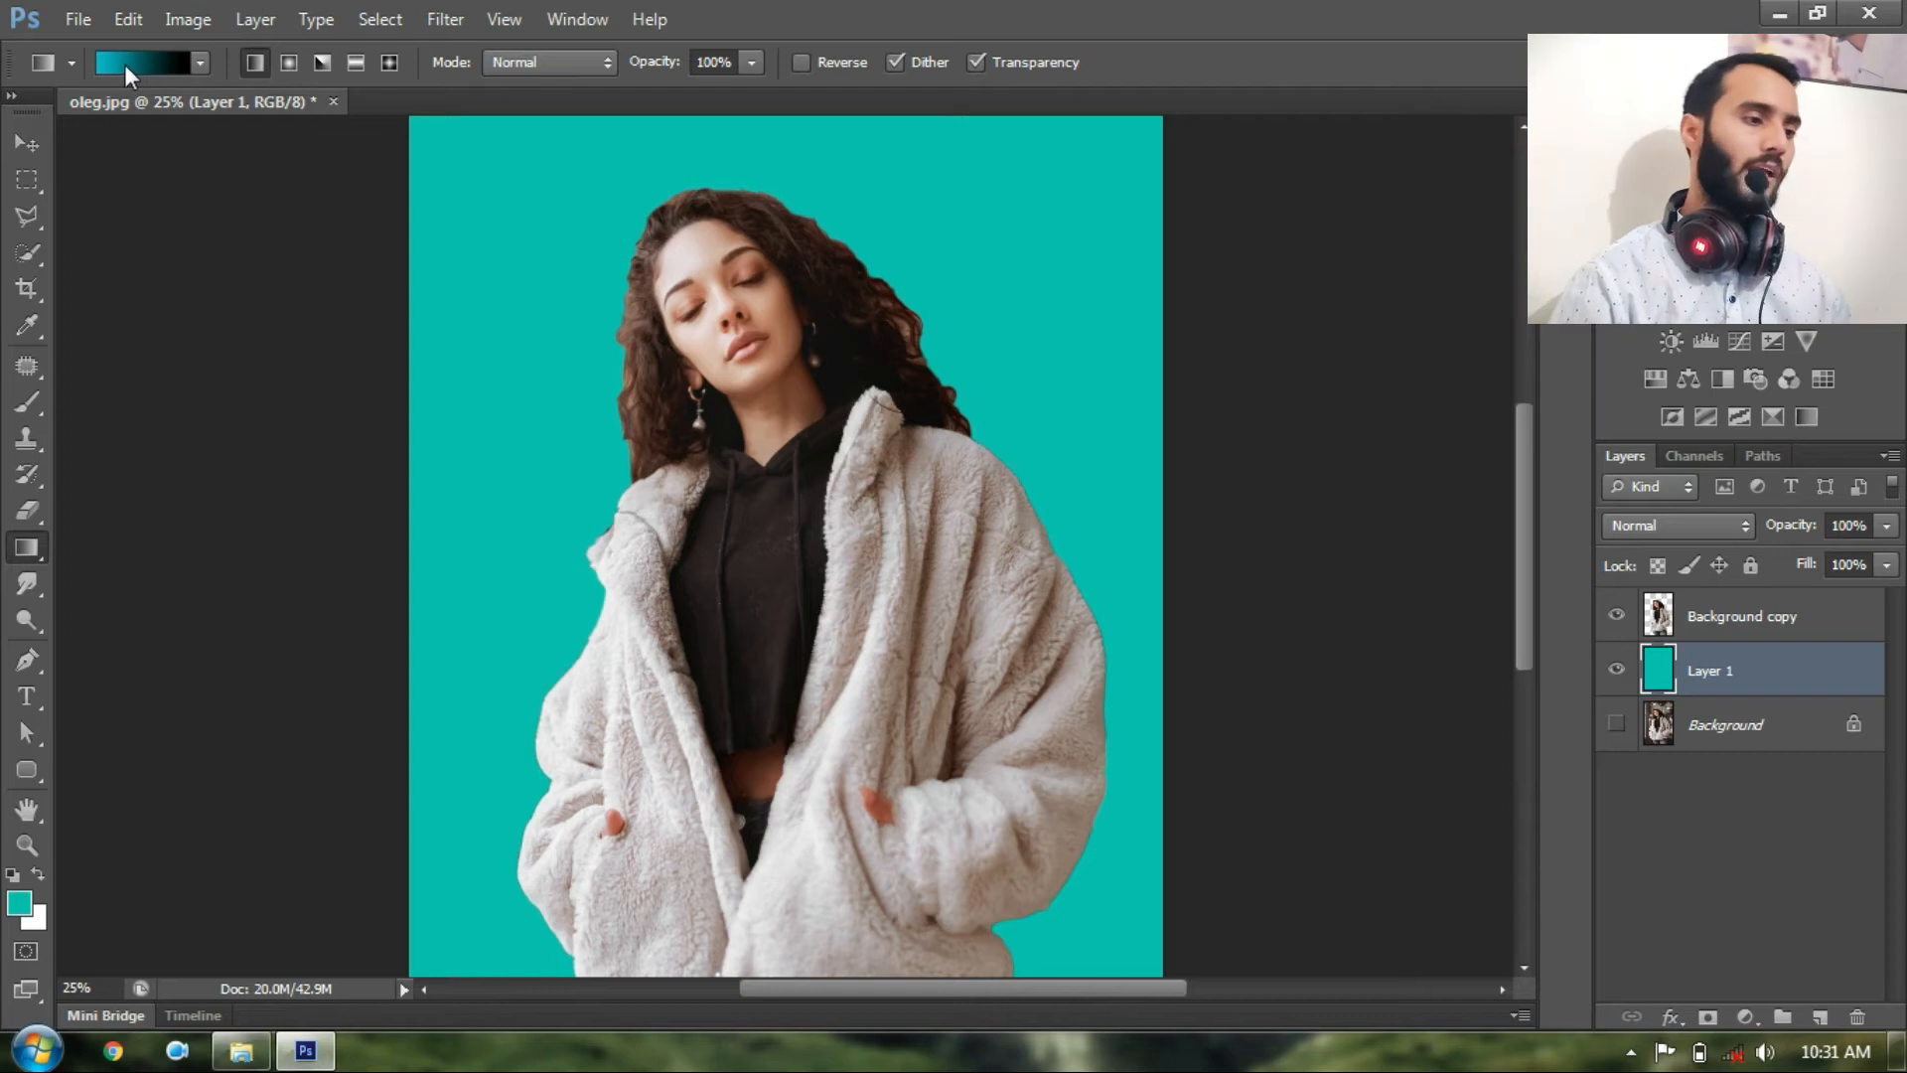
drag(472, 124, 1029, 1005)
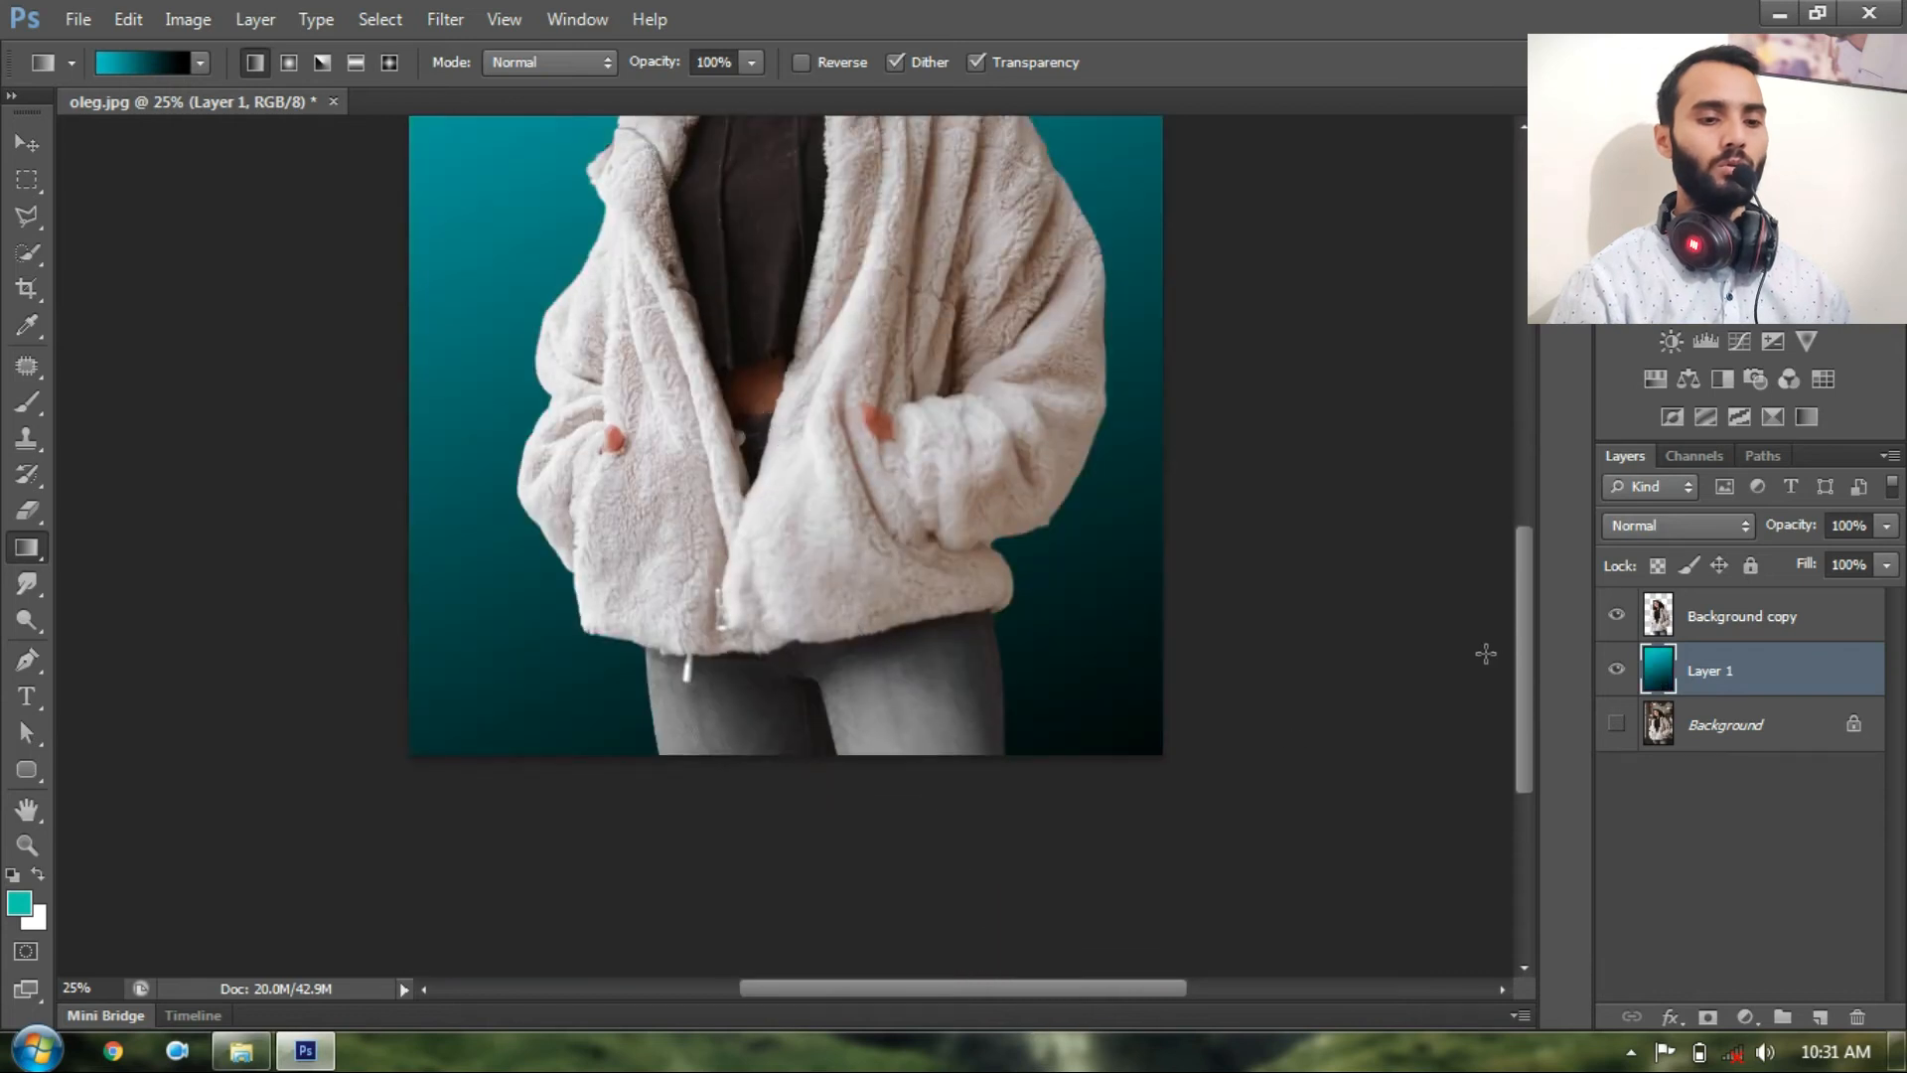
drag(1529, 695, 1541, 554)
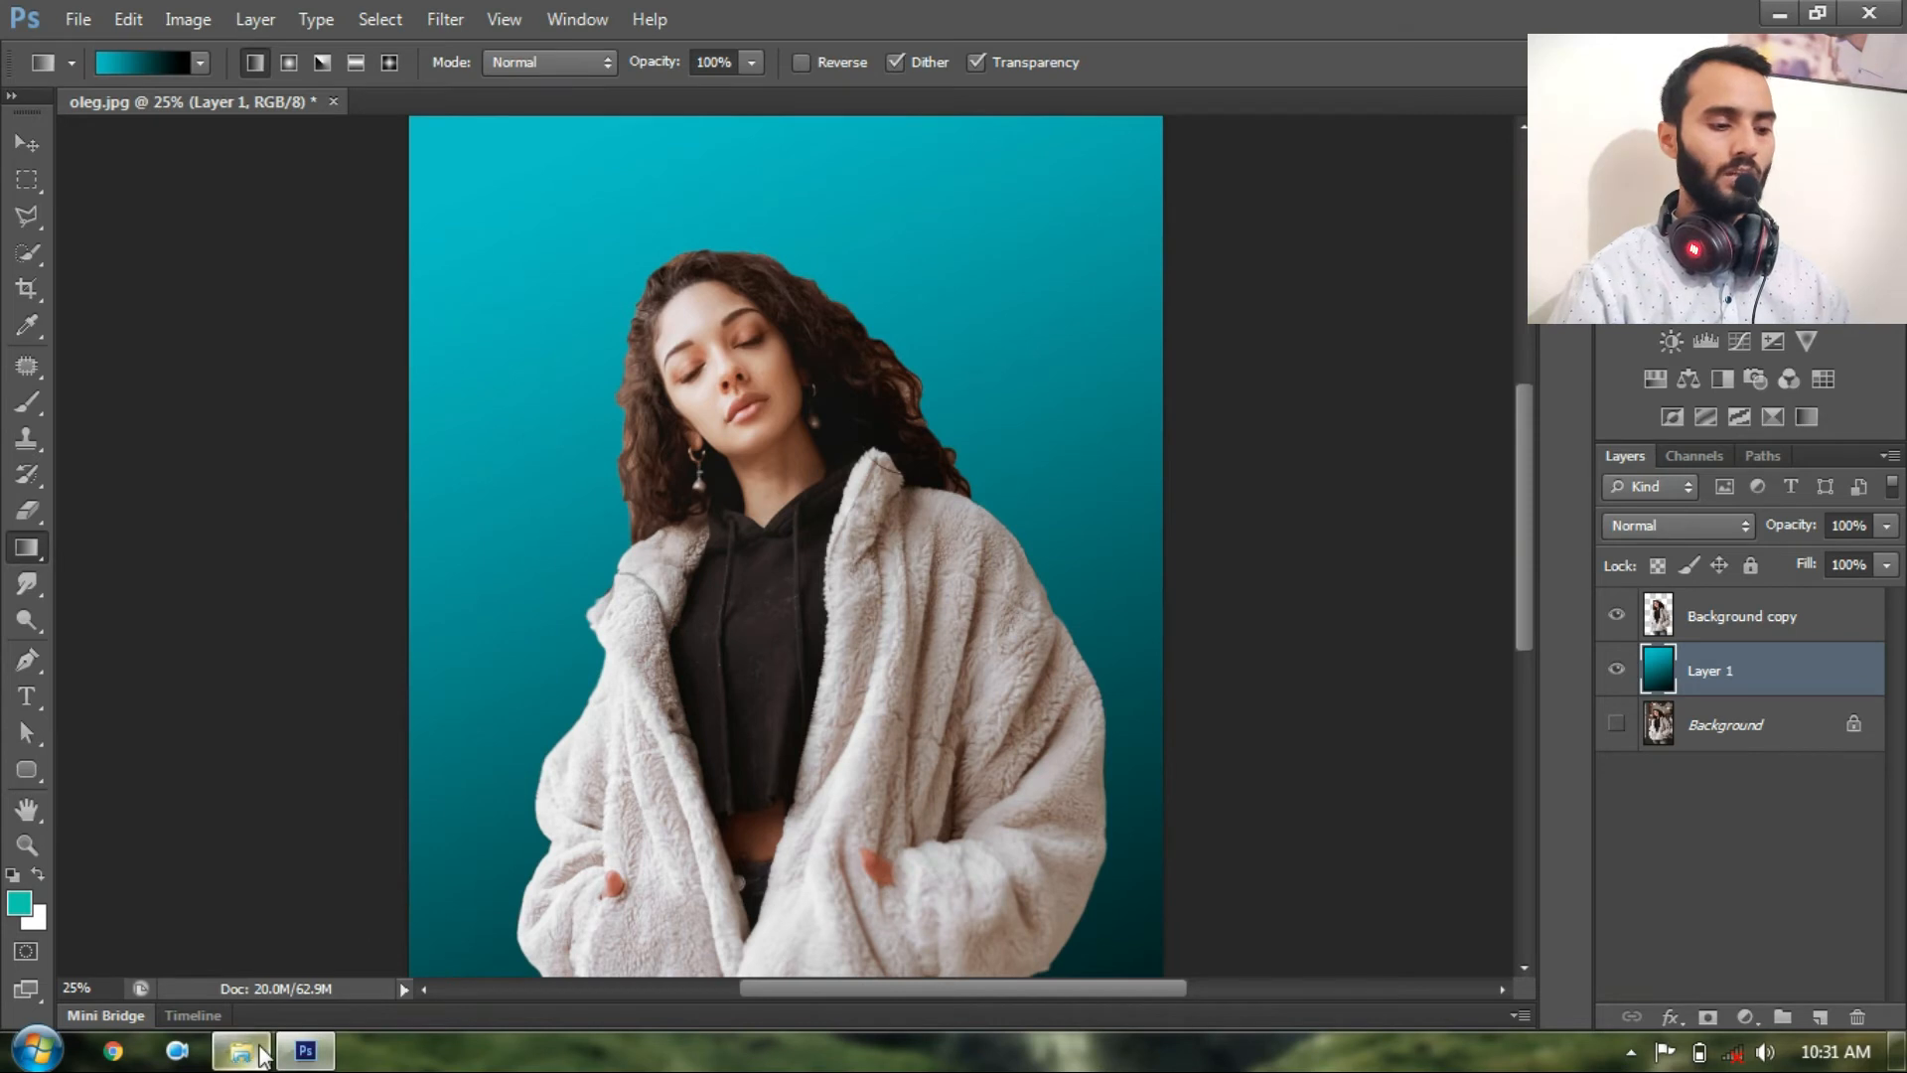
Place the nature waterfall photo from the UPIX Editing folder into the document, directly beneath the cut-out woman
click(241, 1049)
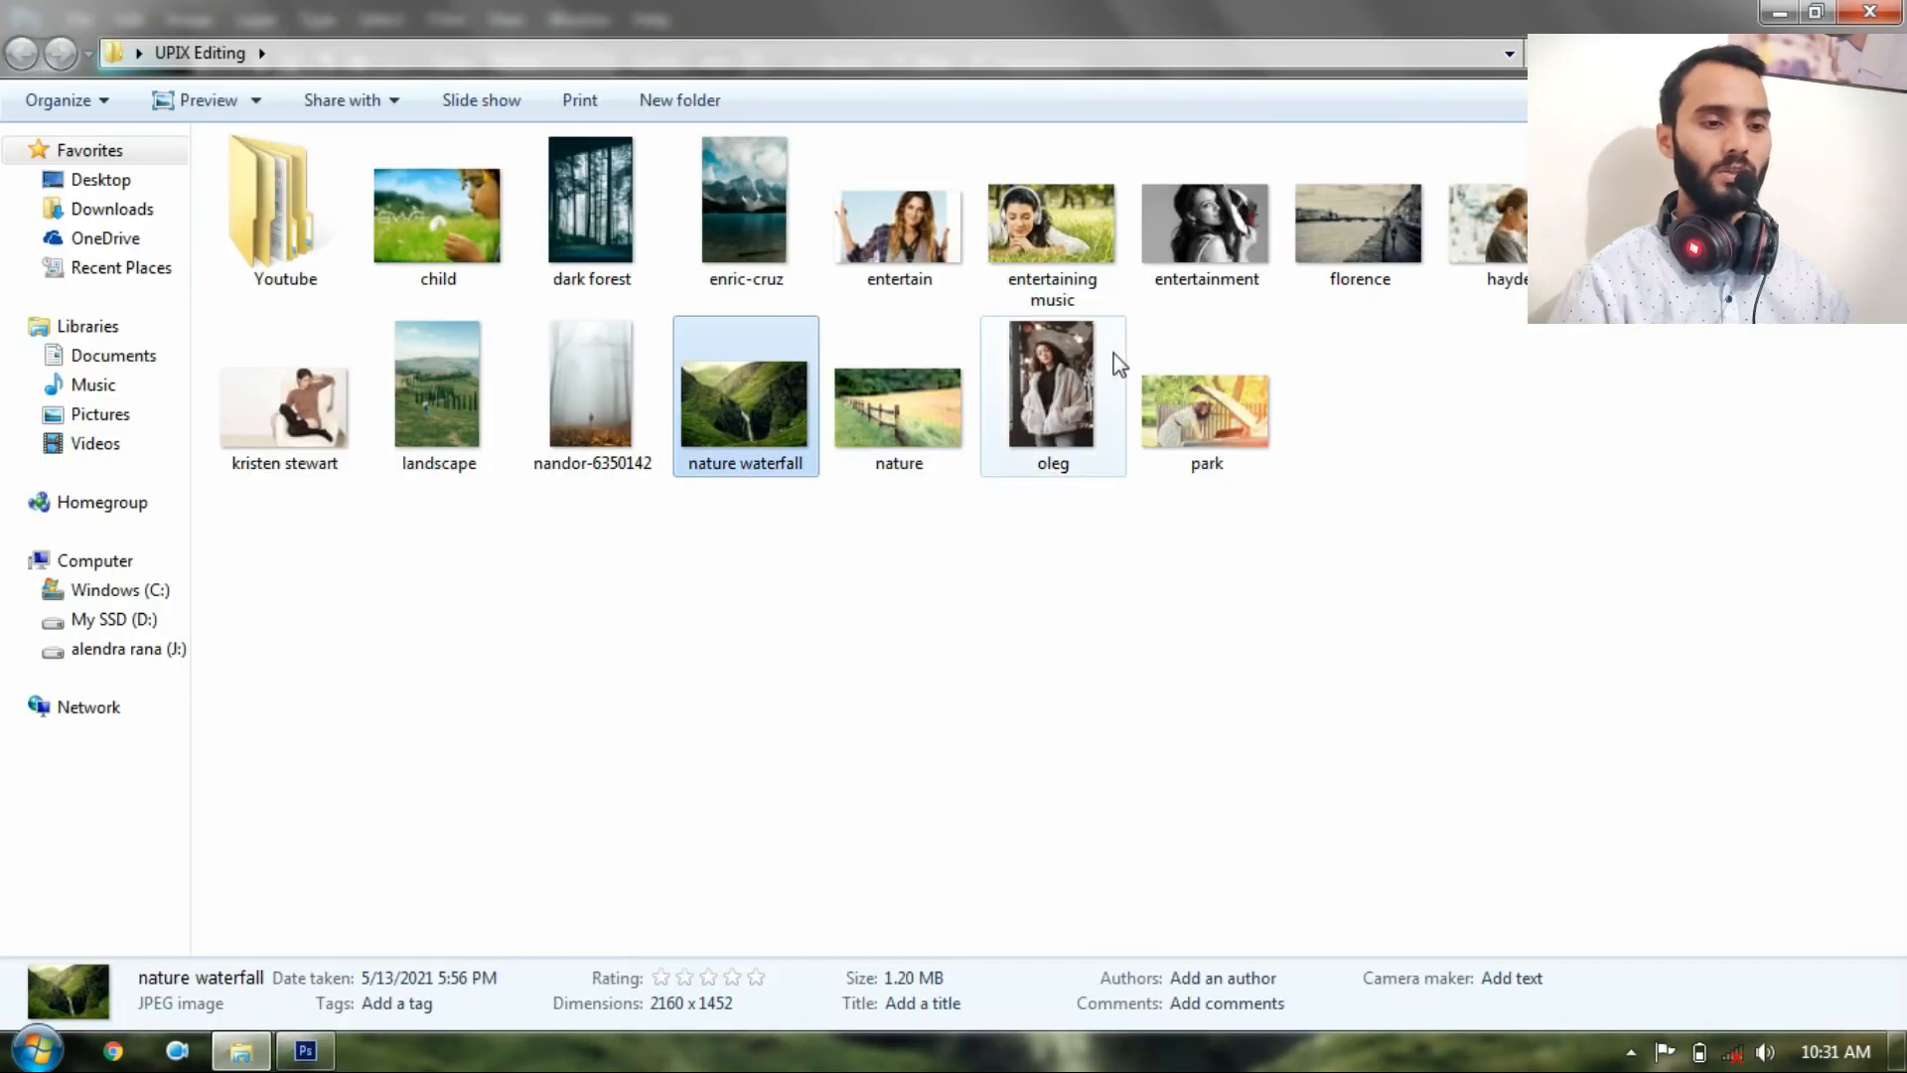
click(882, 412)
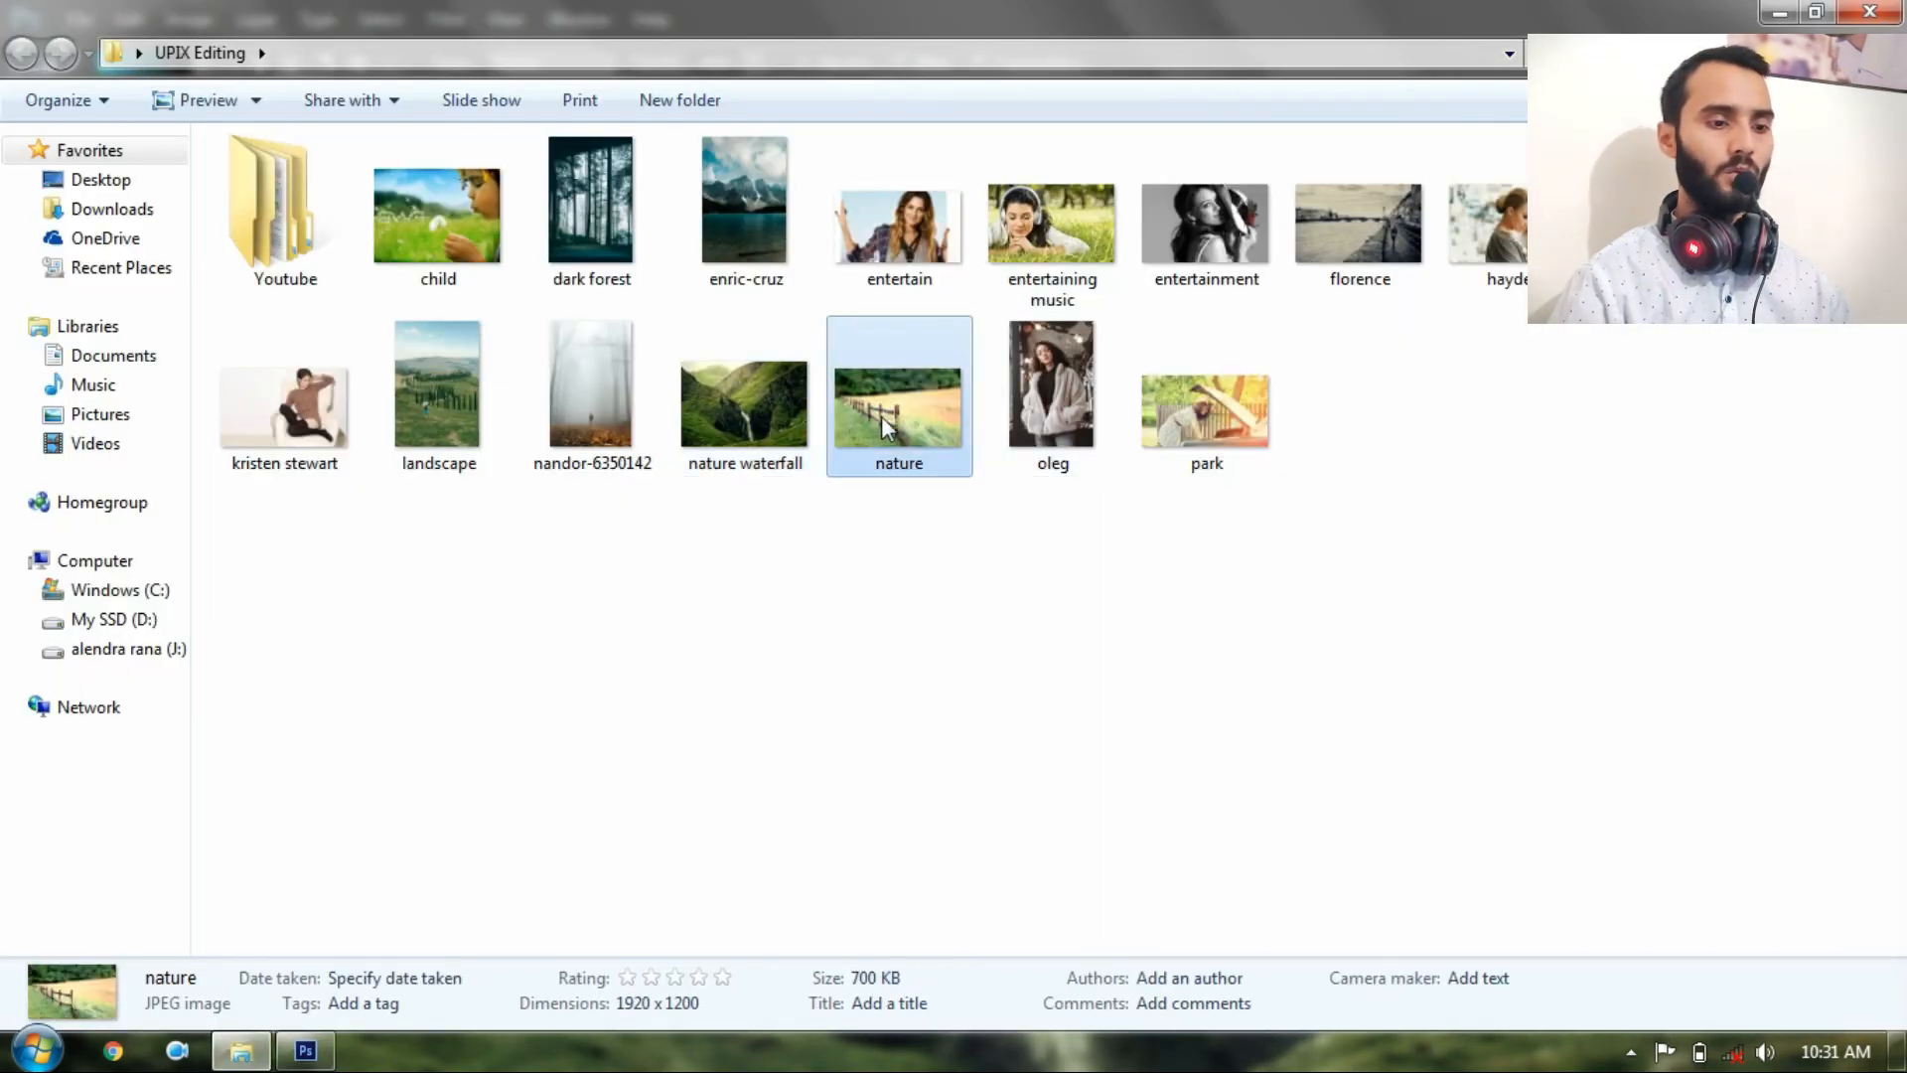
click(457, 427)
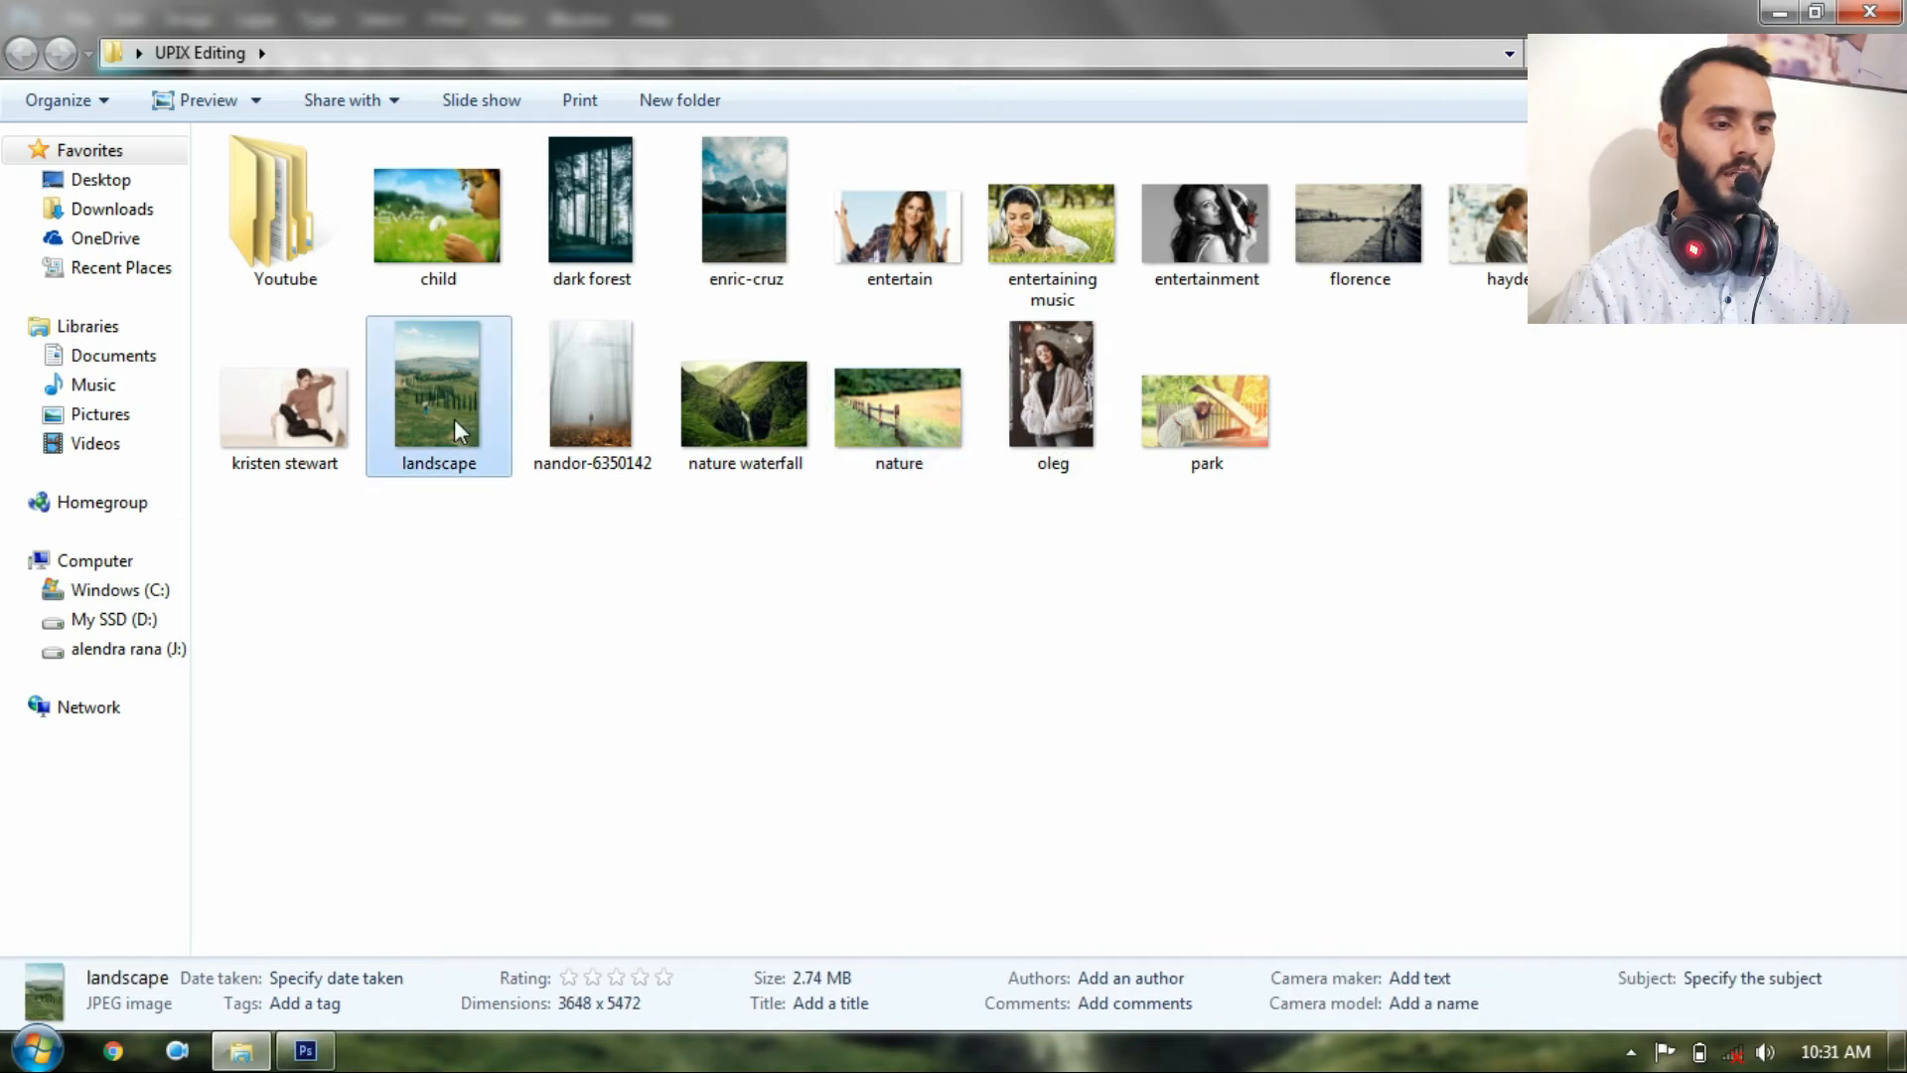
click(568, 407)
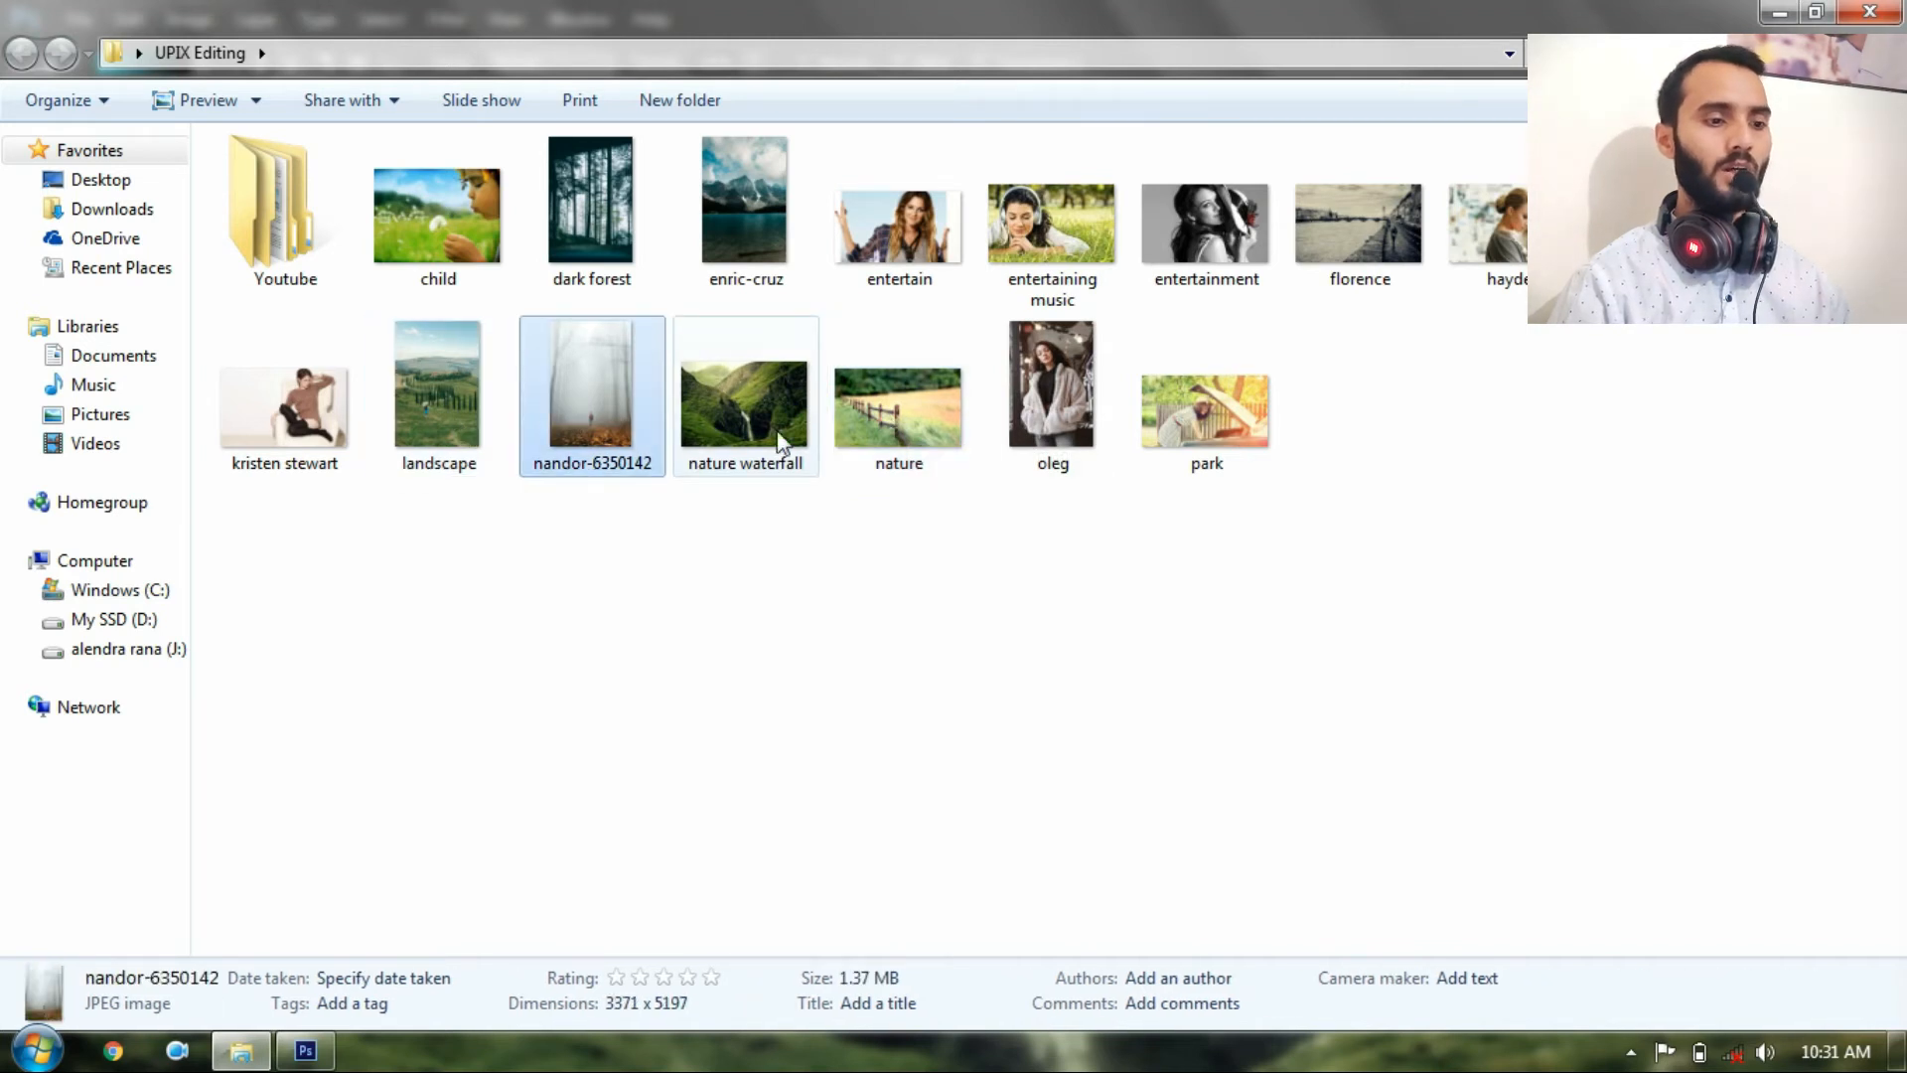
click(805, 415)
drag(767, 401, 880, 561)
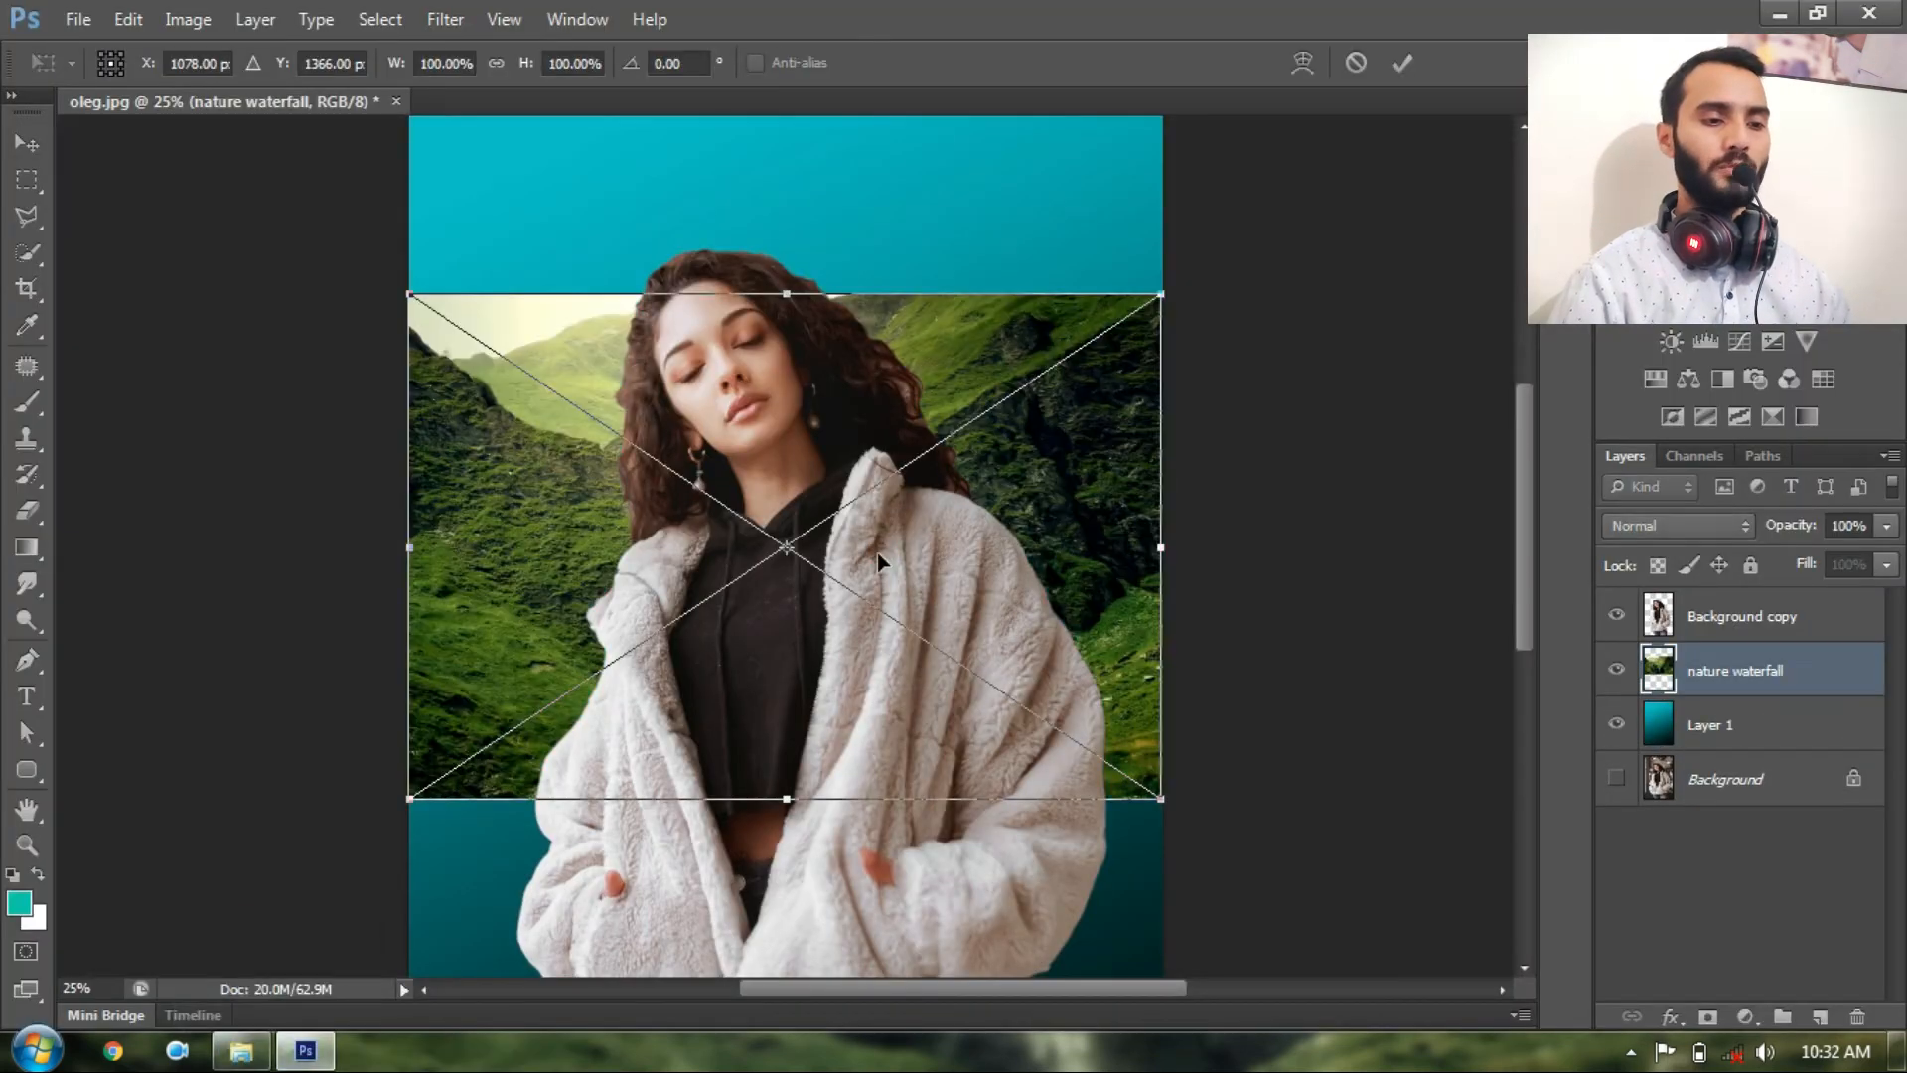
Scale the placed waterfall photo to 167.78% width and 223.14% height, align its right edge with the canvas, and commit the placement
key(ctrl+minus)
key(ctrl+minus)
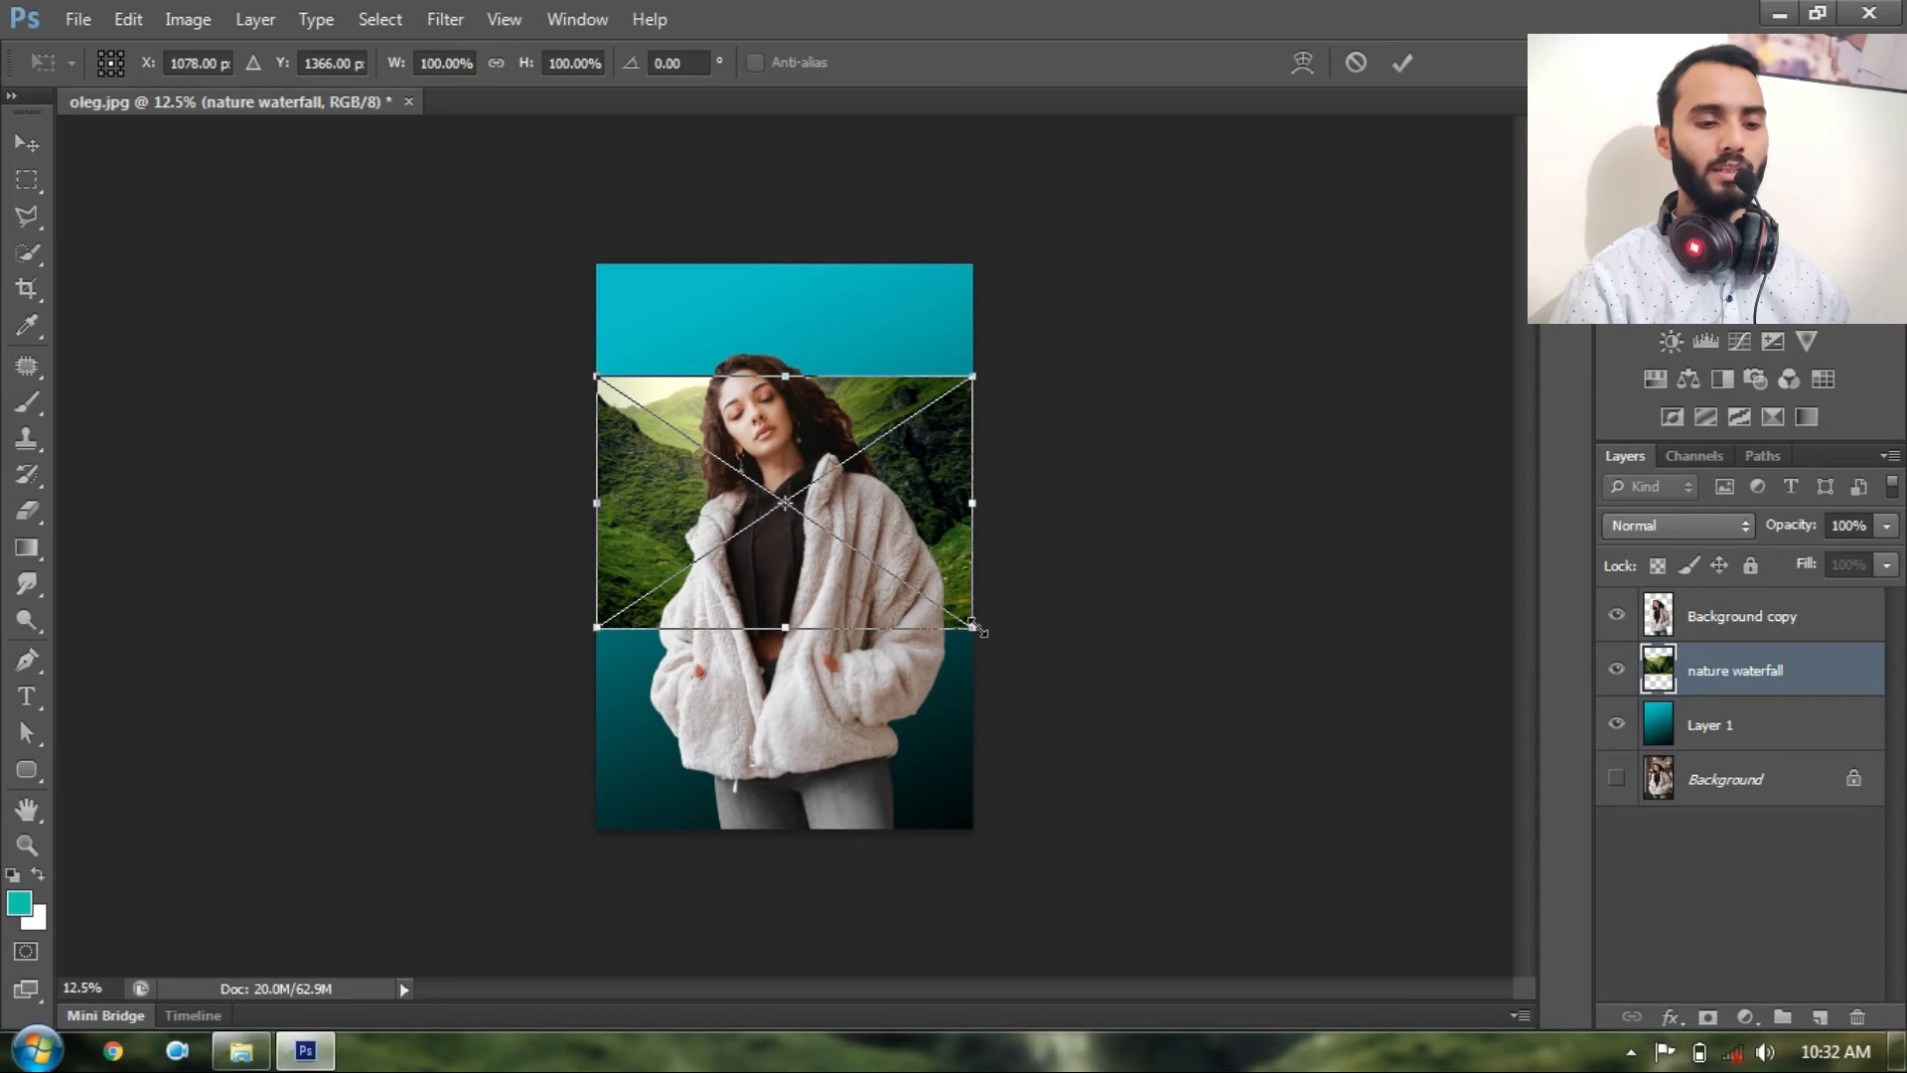
drag(974, 626, 1152, 828)
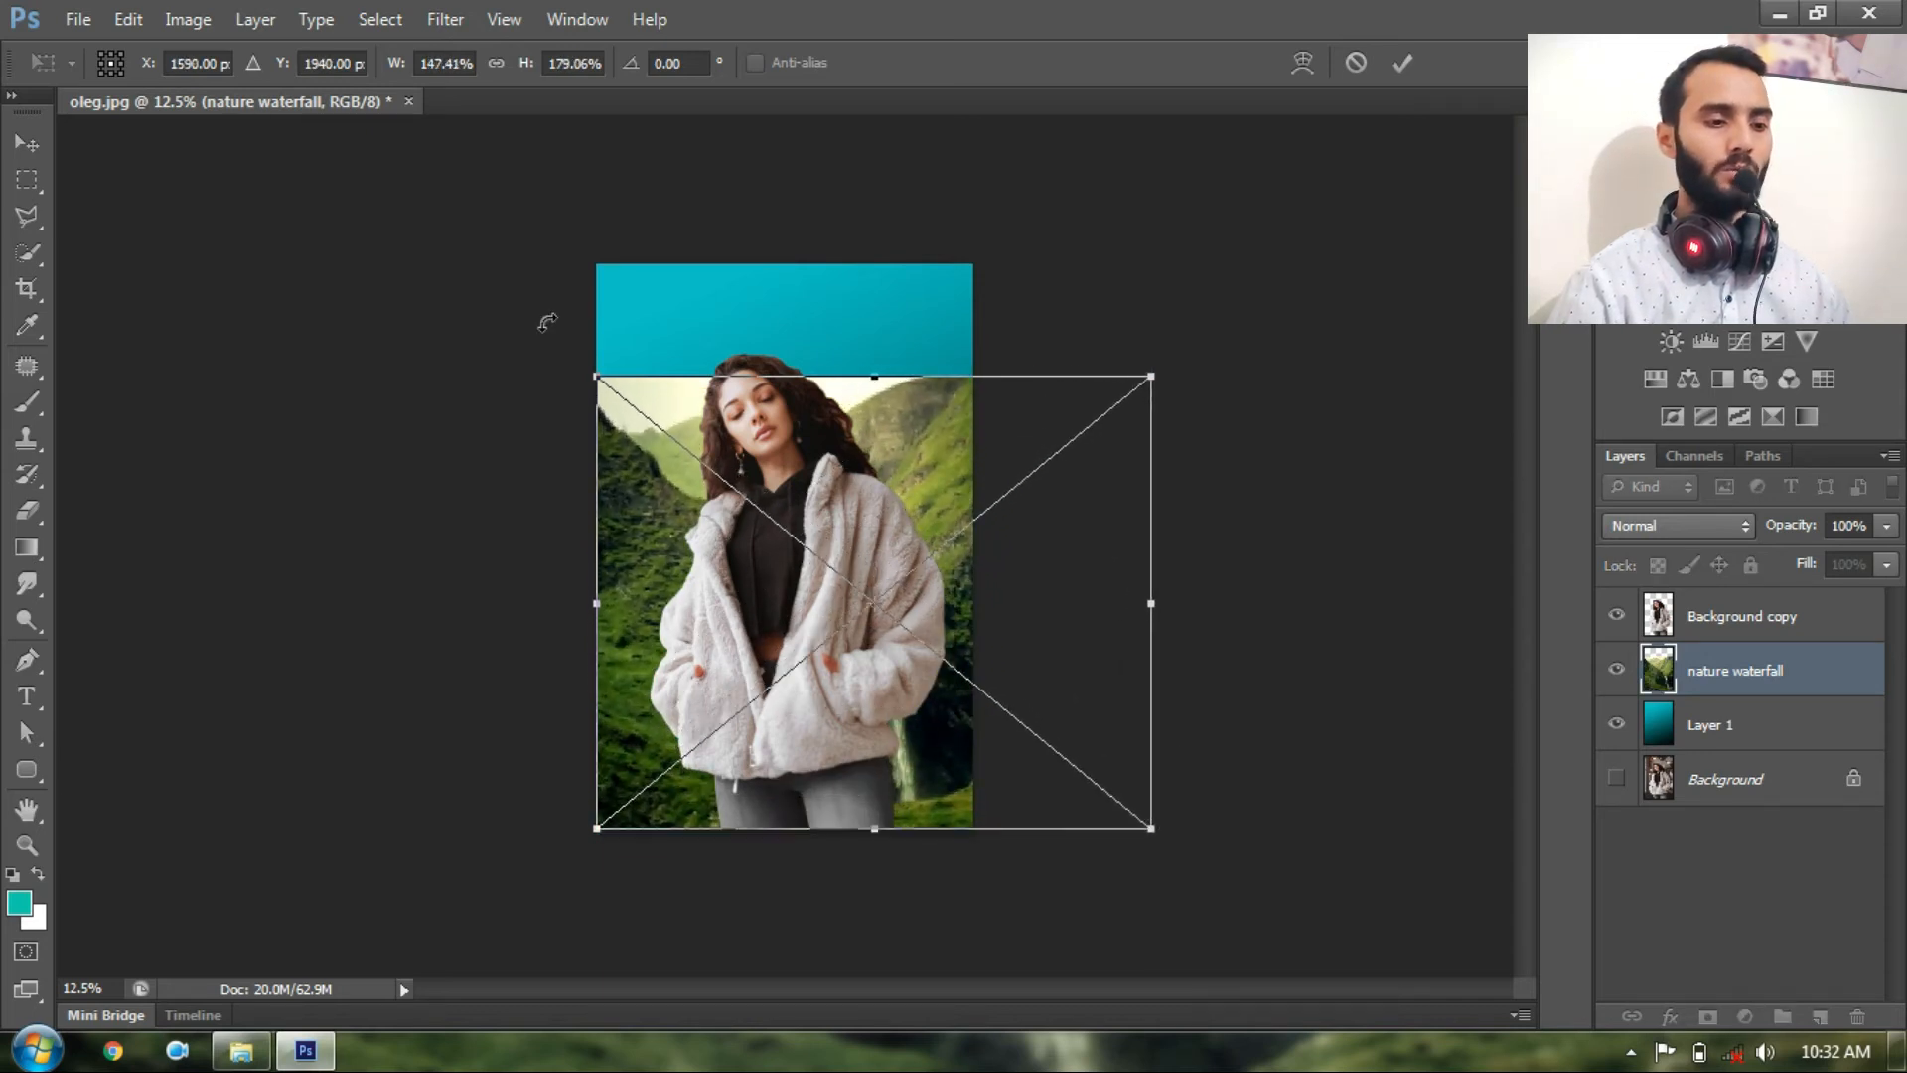
drag(599, 375, 525, 263)
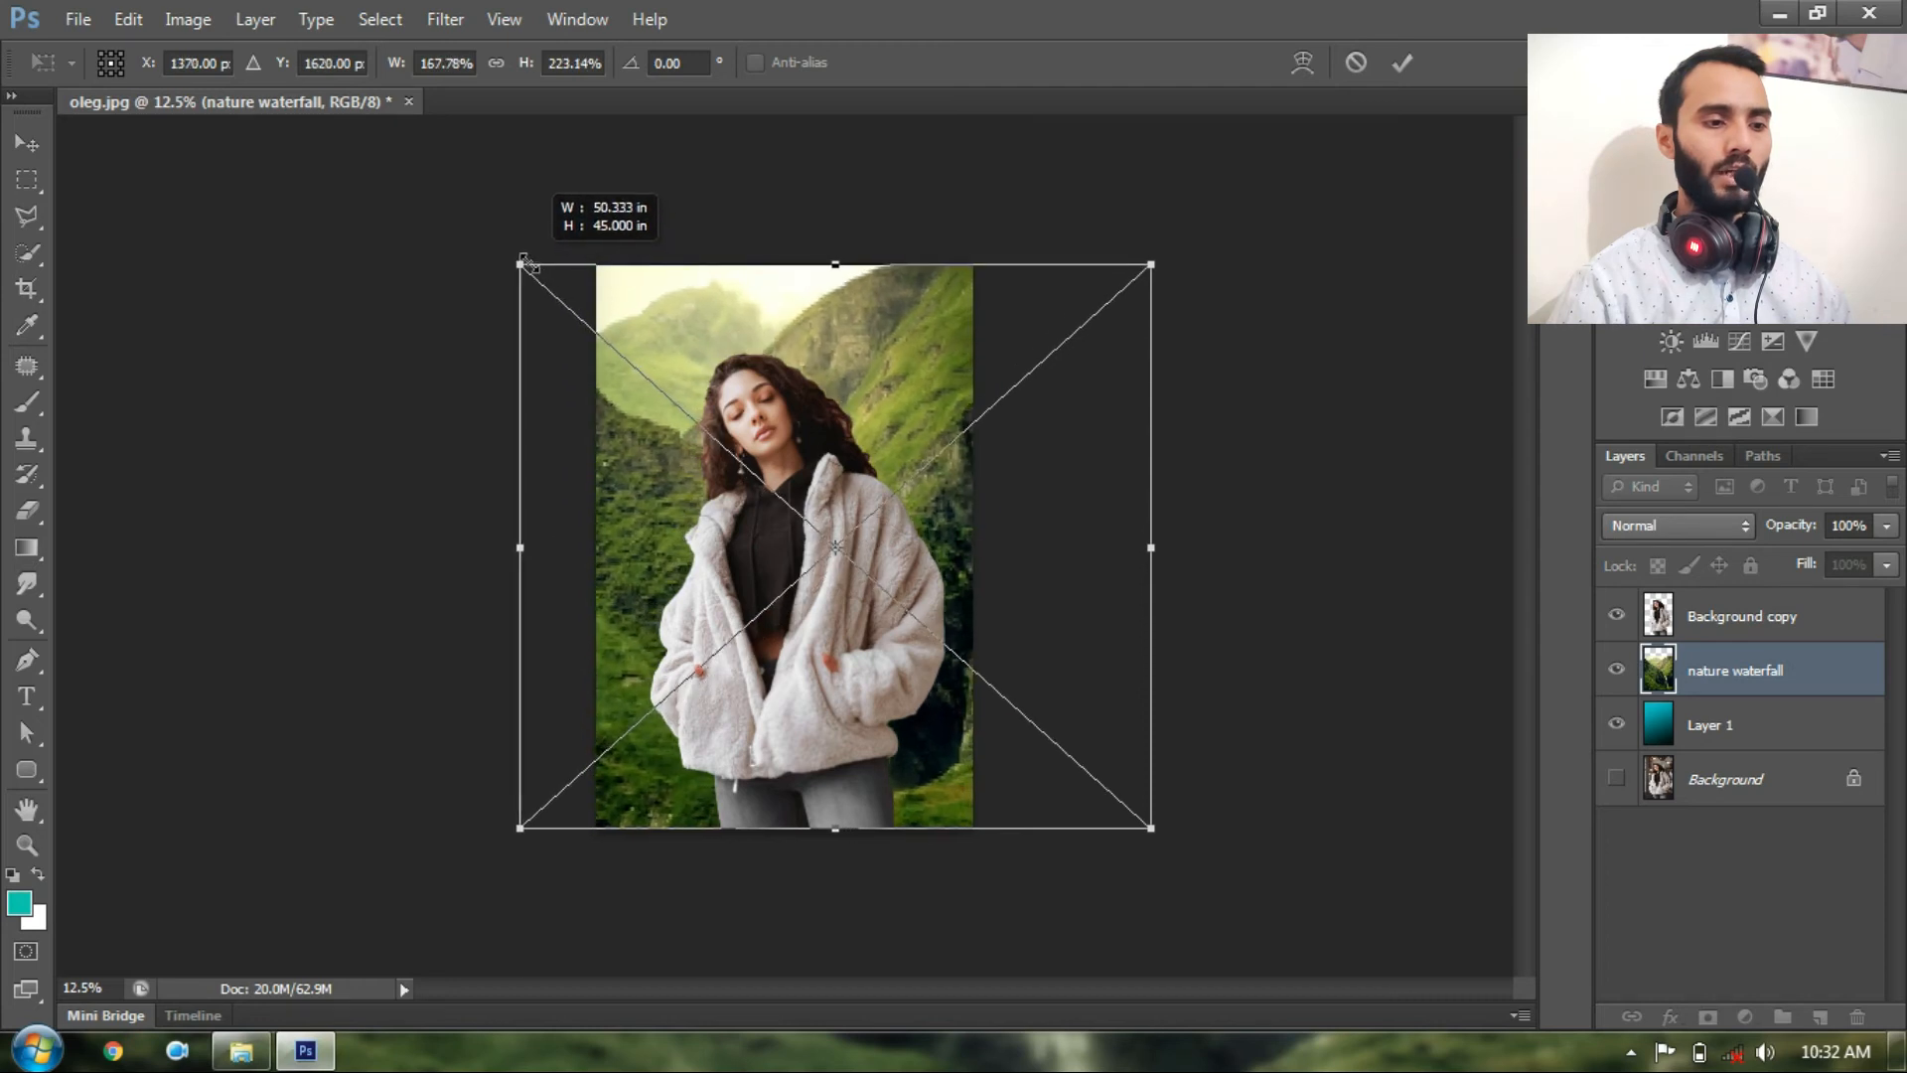
drag(964, 536, 790, 546)
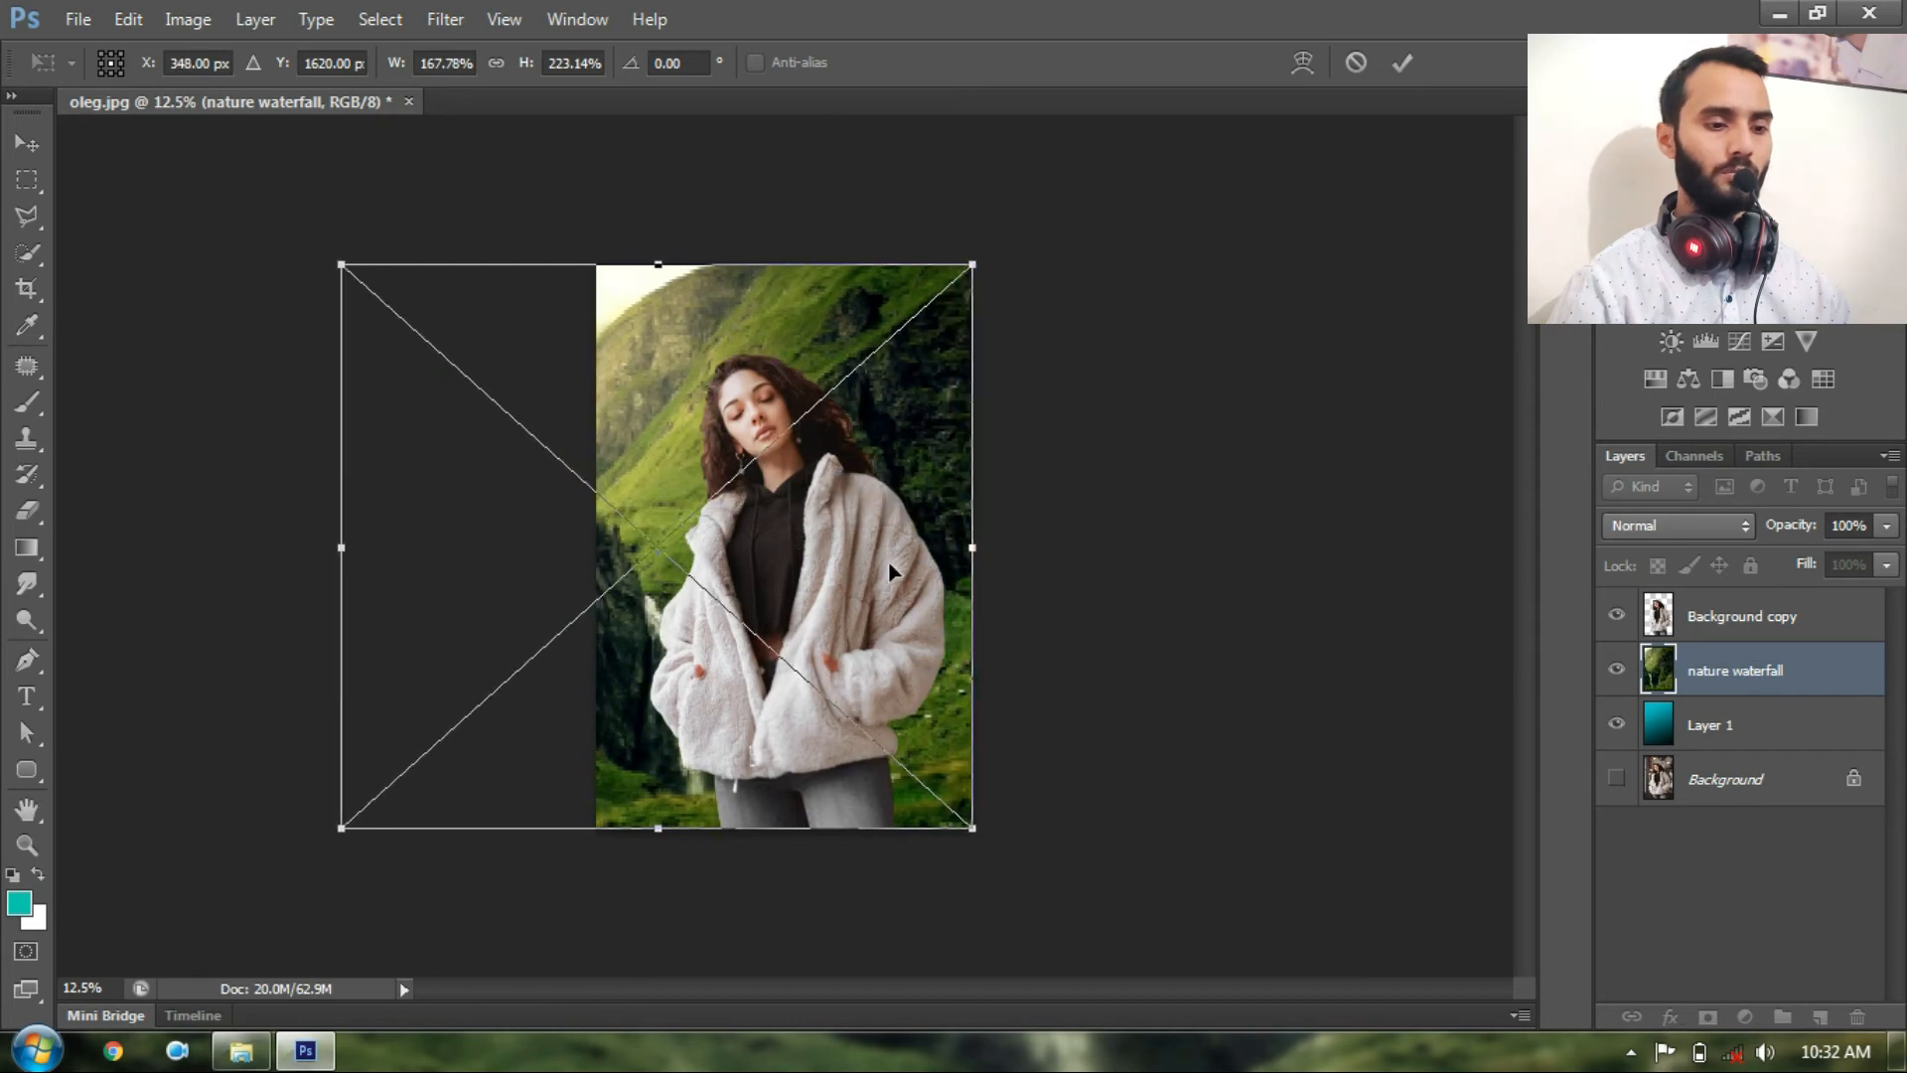
click(1402, 62)
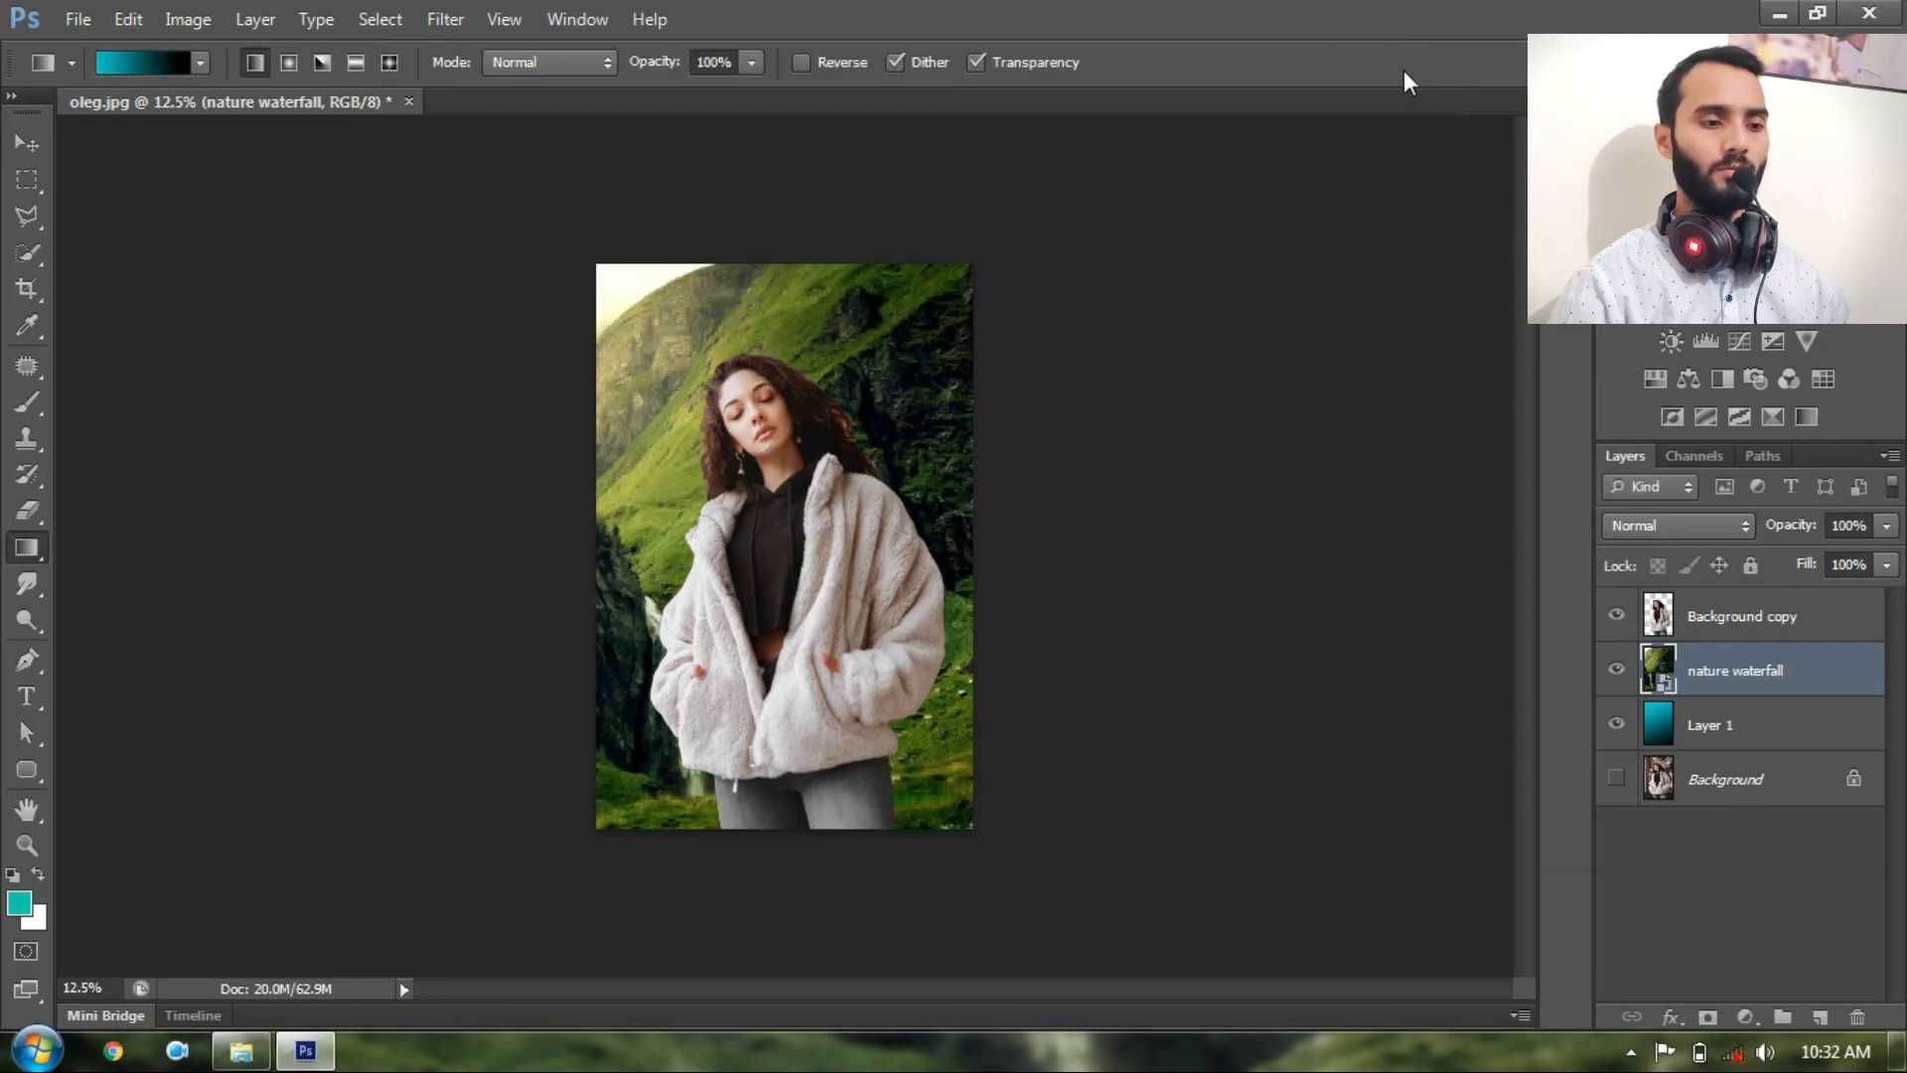
Add a layer mask to the cut-out woman's layer, Background copy
key(ctrl+plus)
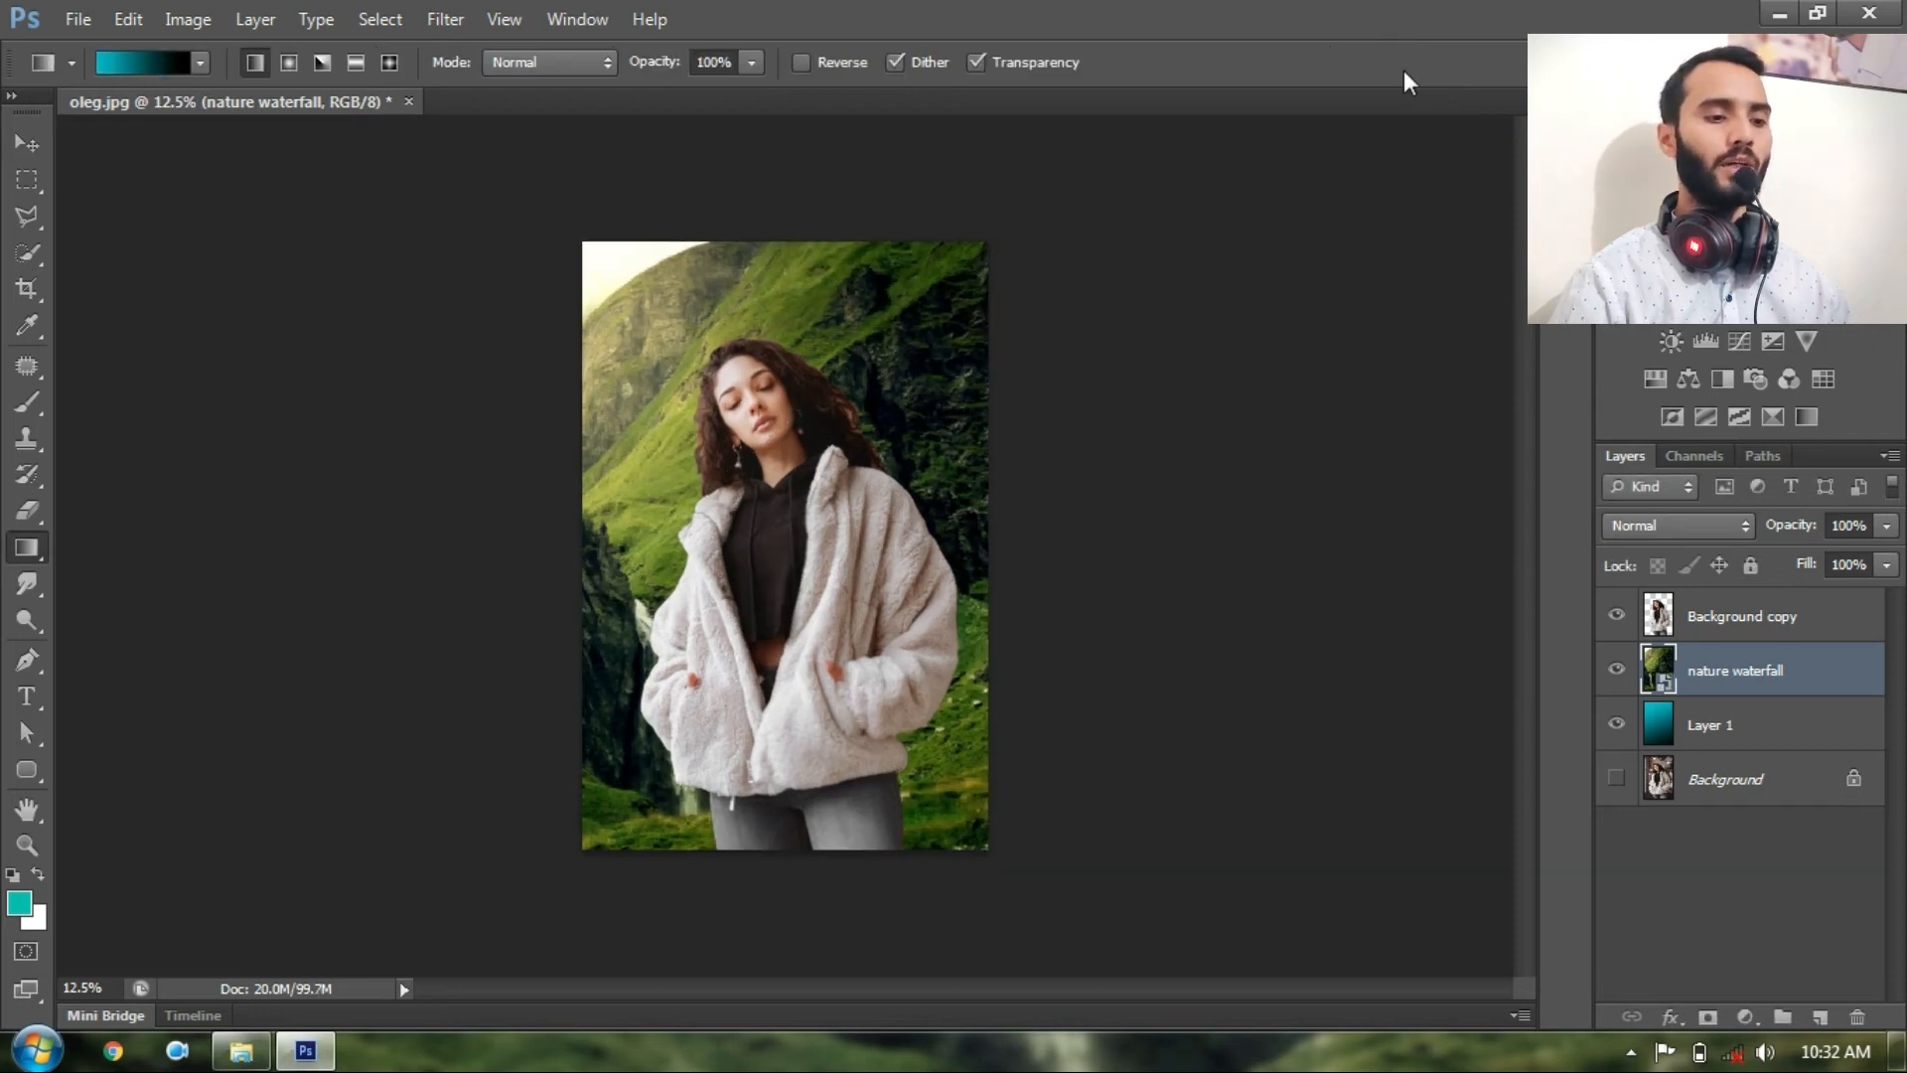
key(ctrl+plus)
key(ctrl+minus)
key(ctrl+minus)
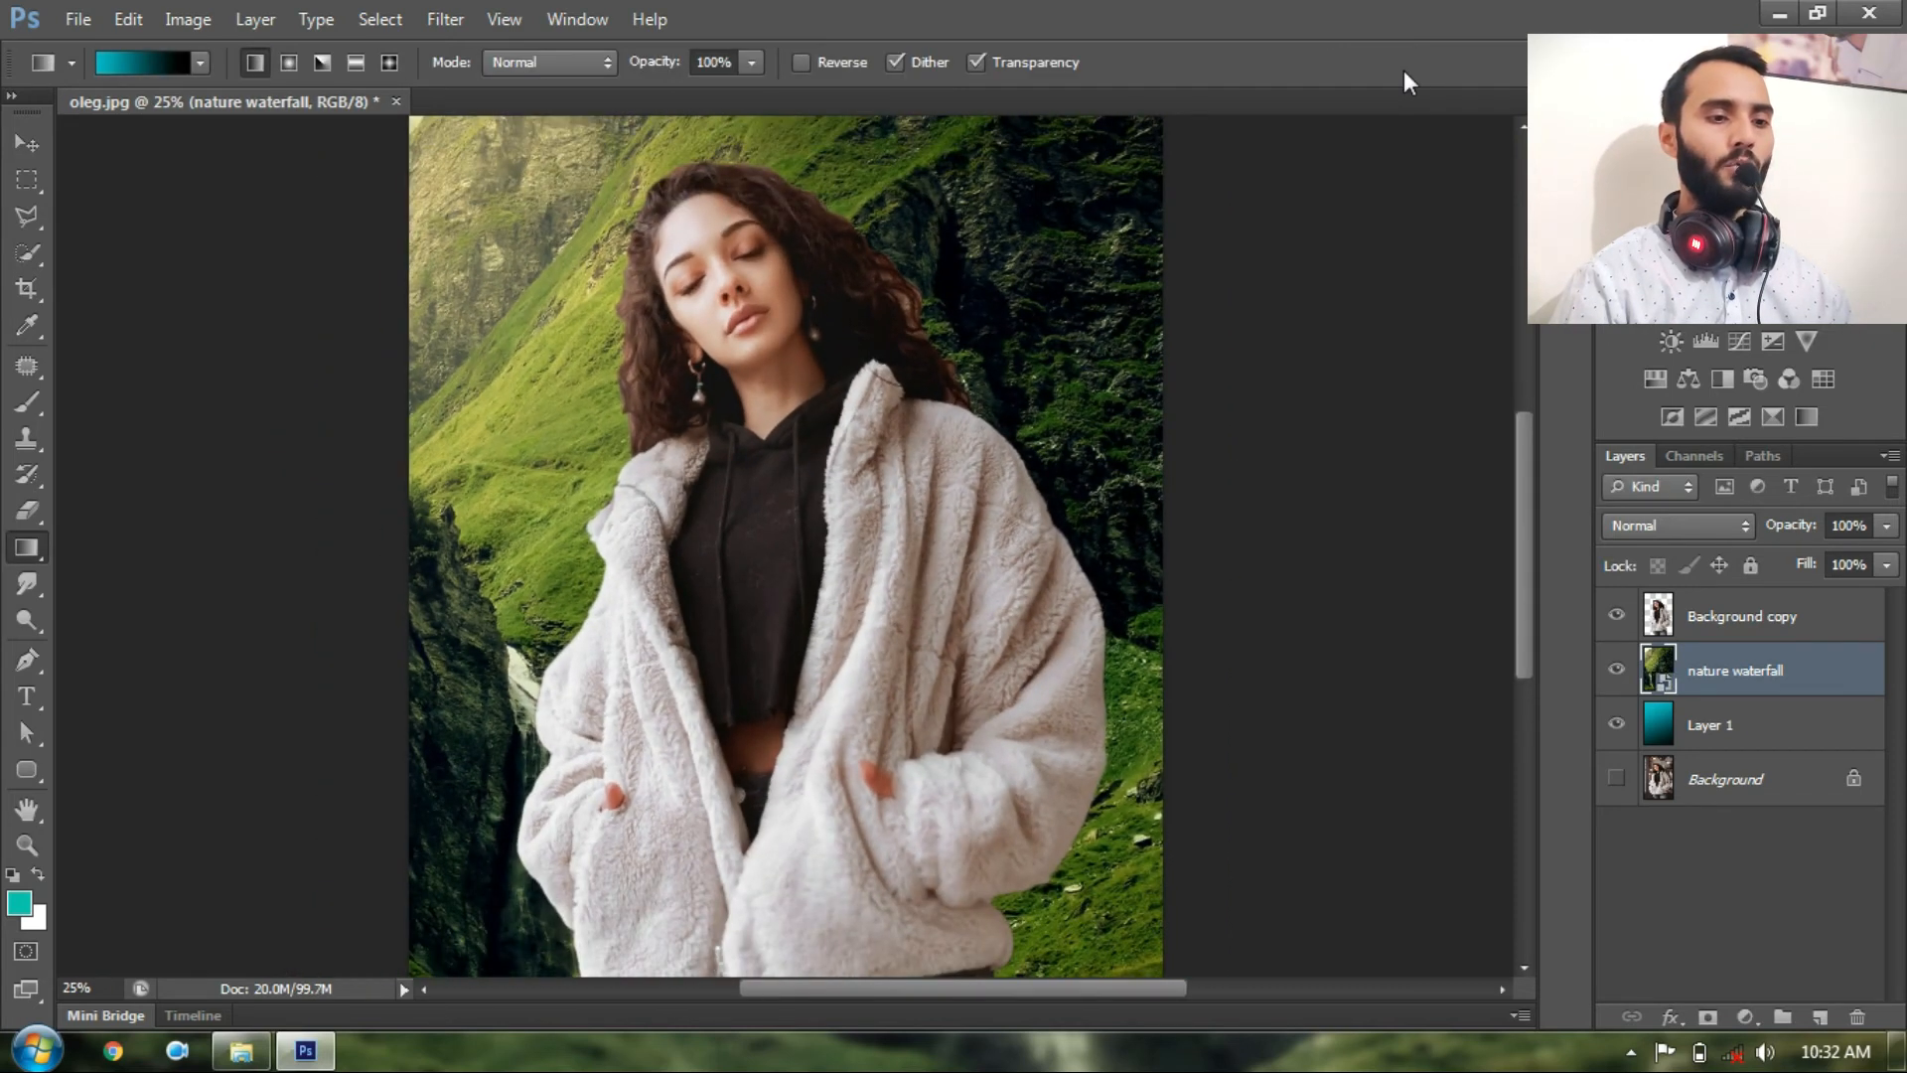
key(ctrl+plus)
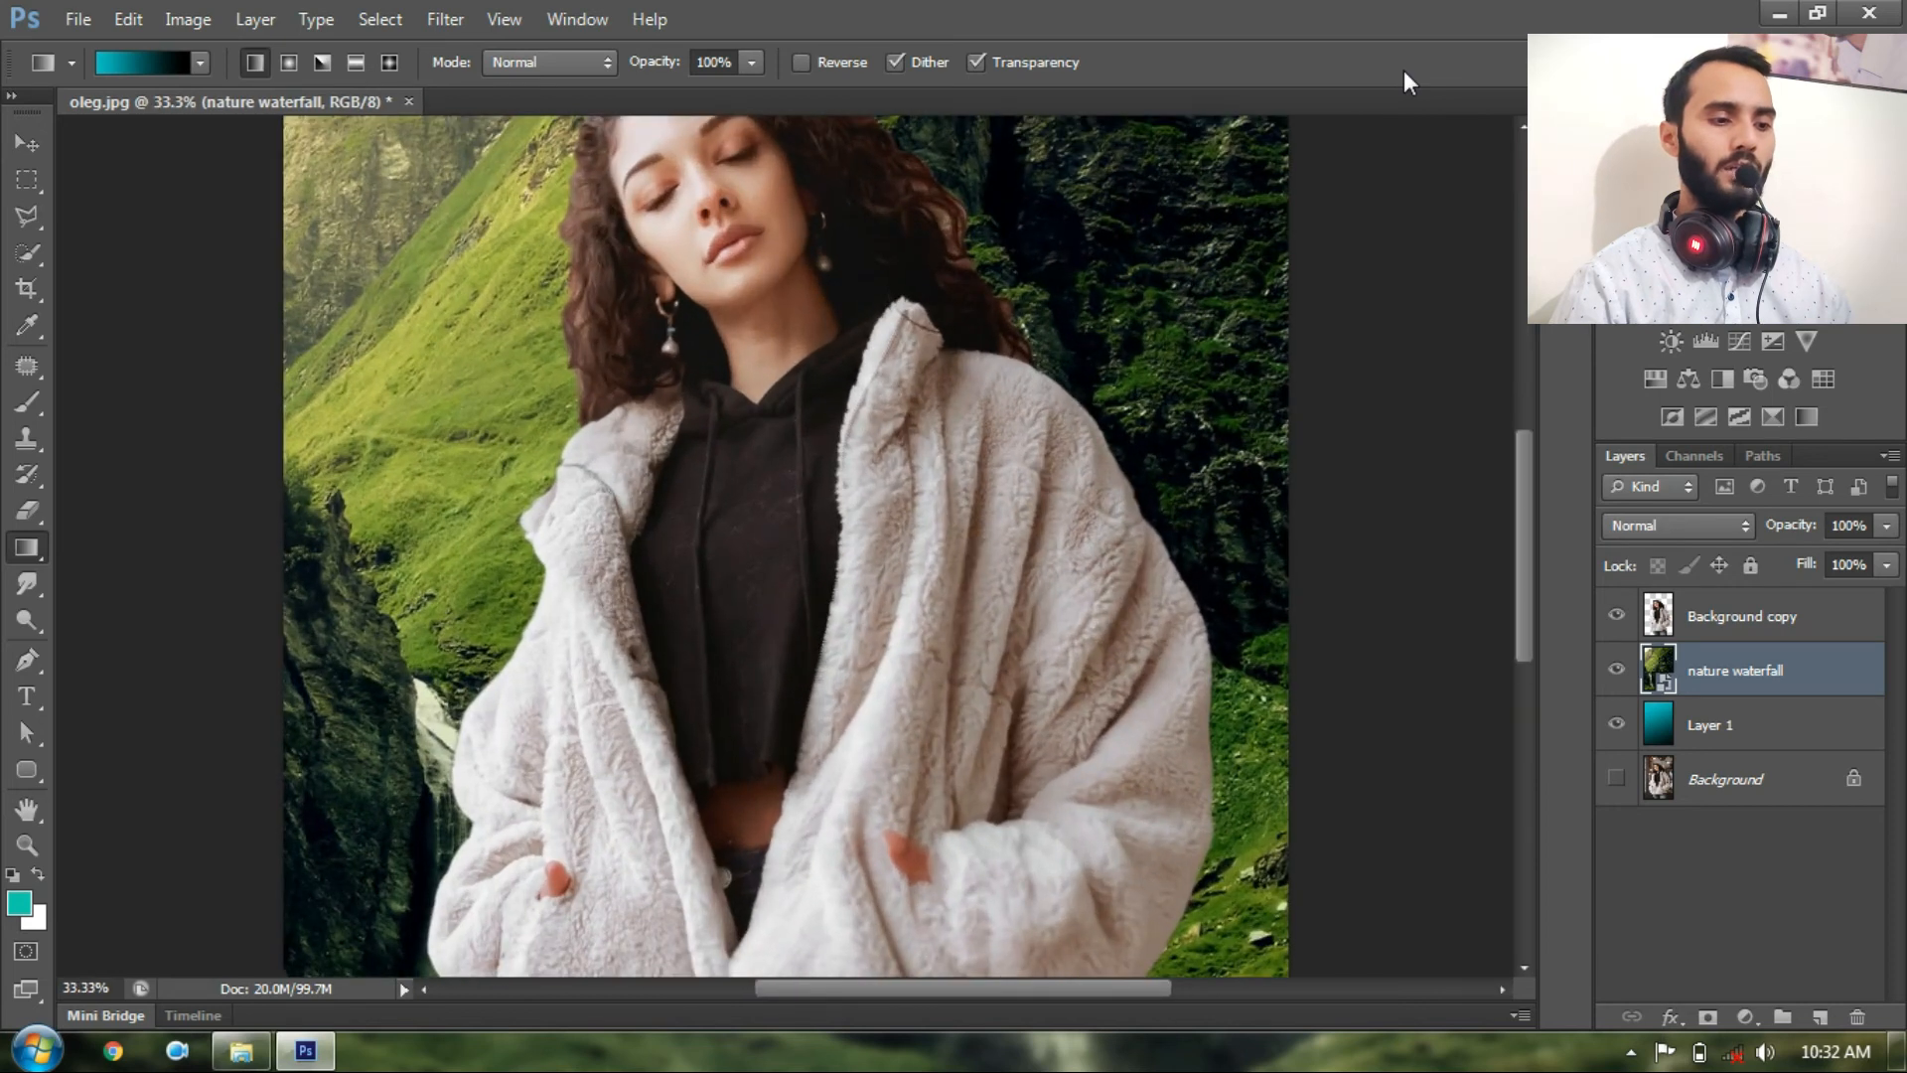
scroll(1531, 447, up, 3)
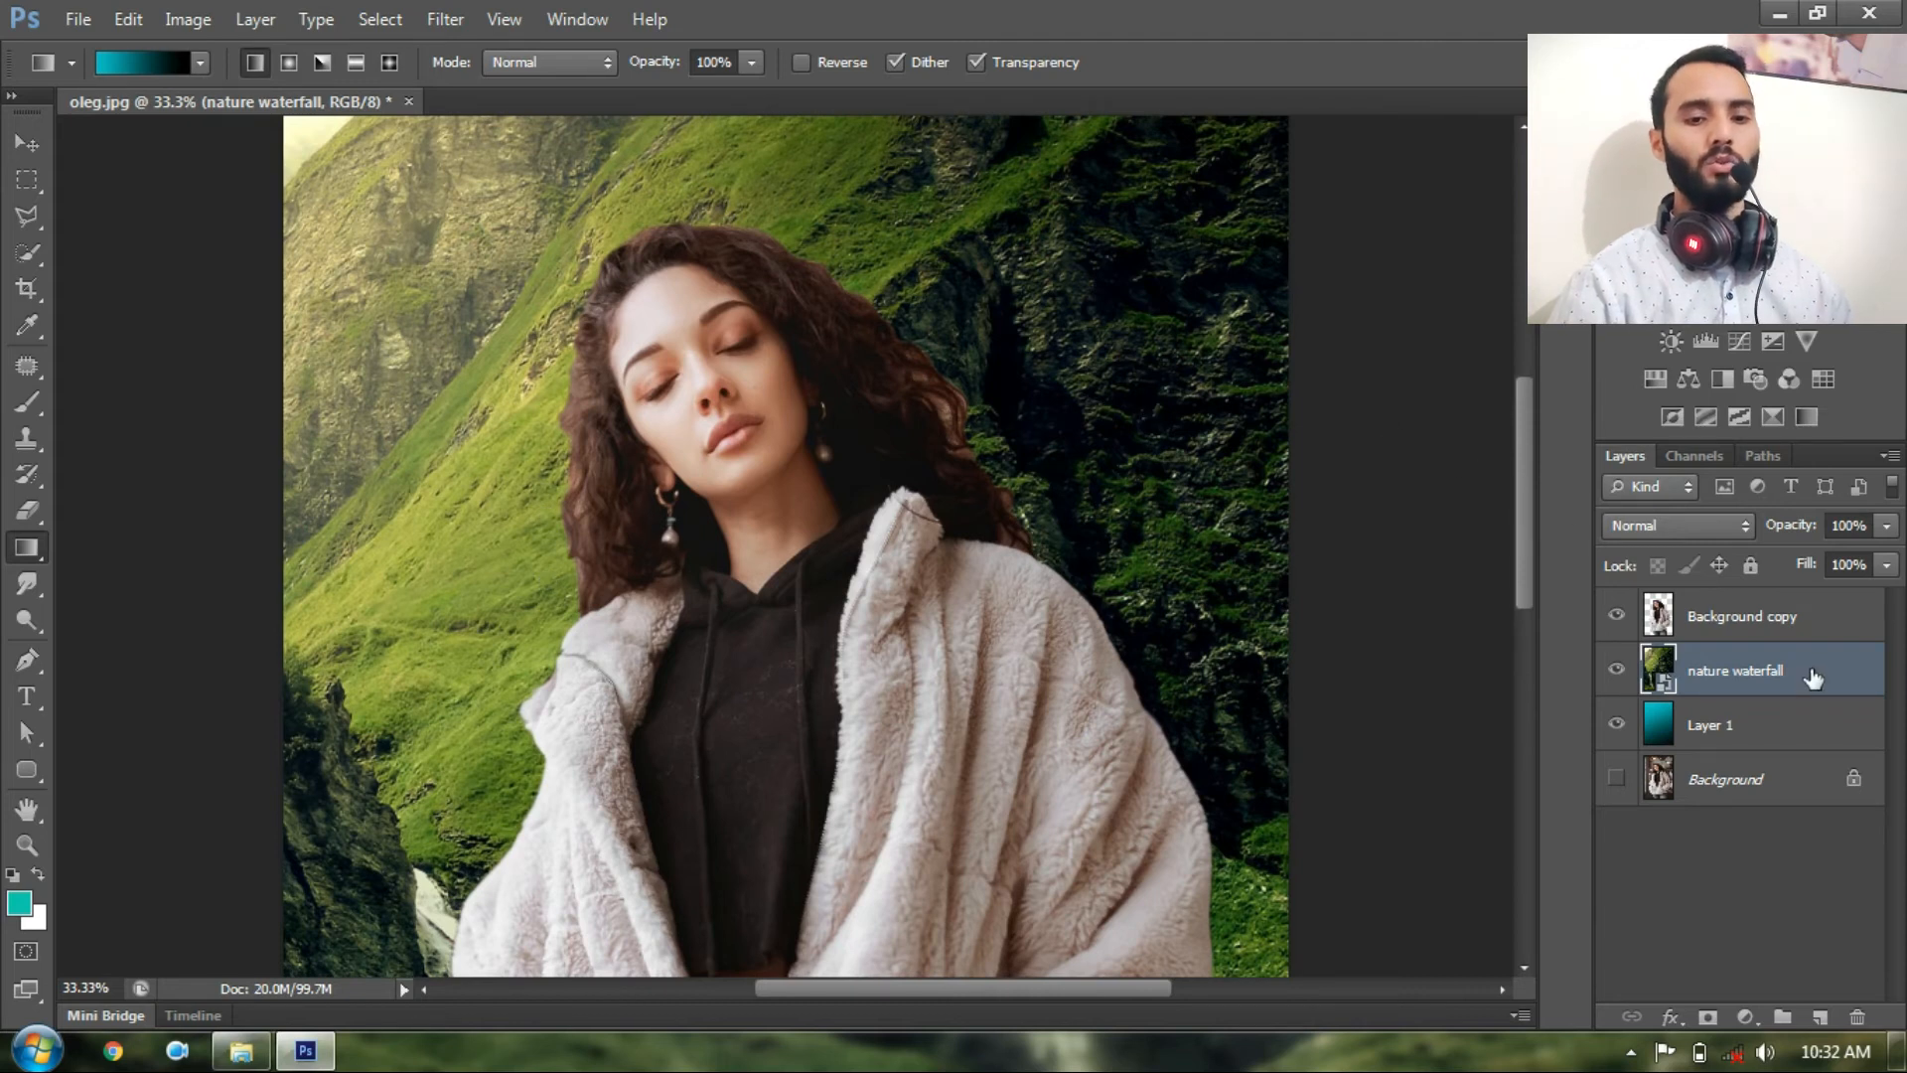
click(1740, 628)
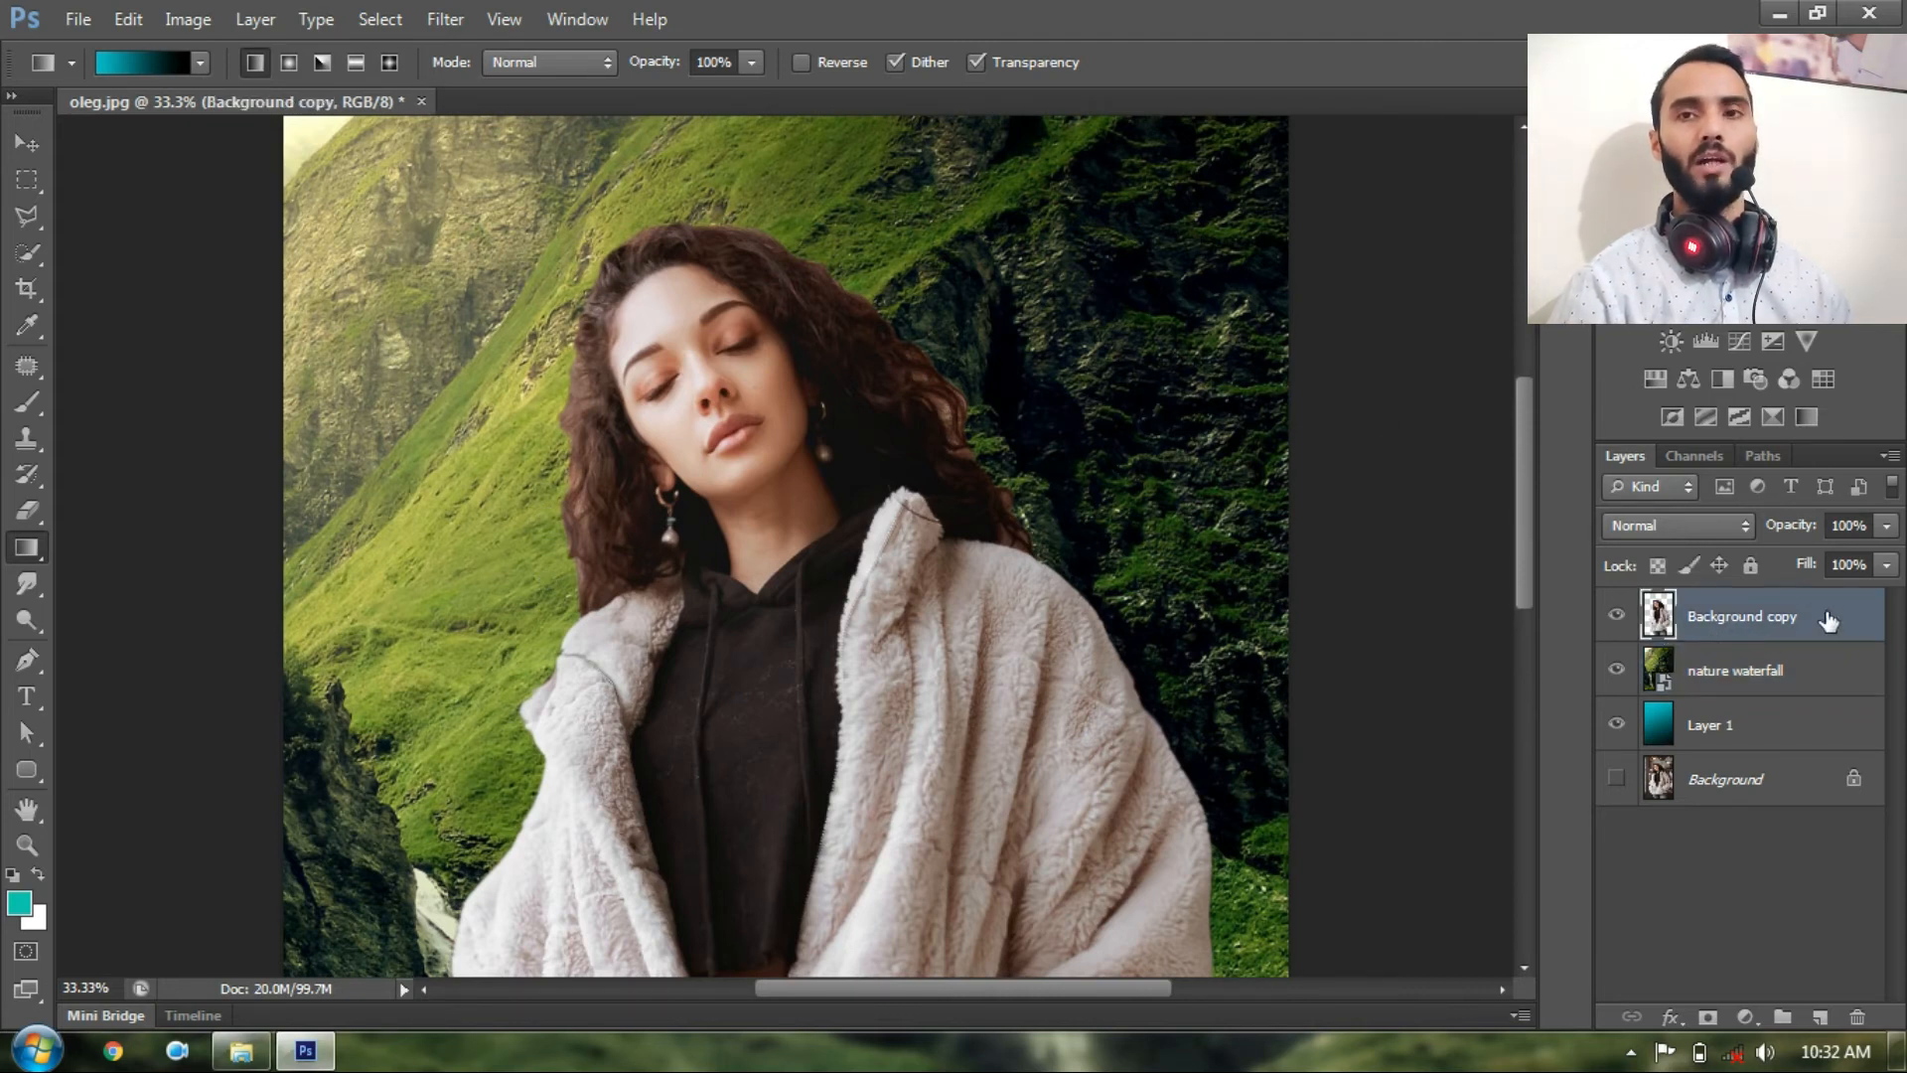
click(1708, 1018)
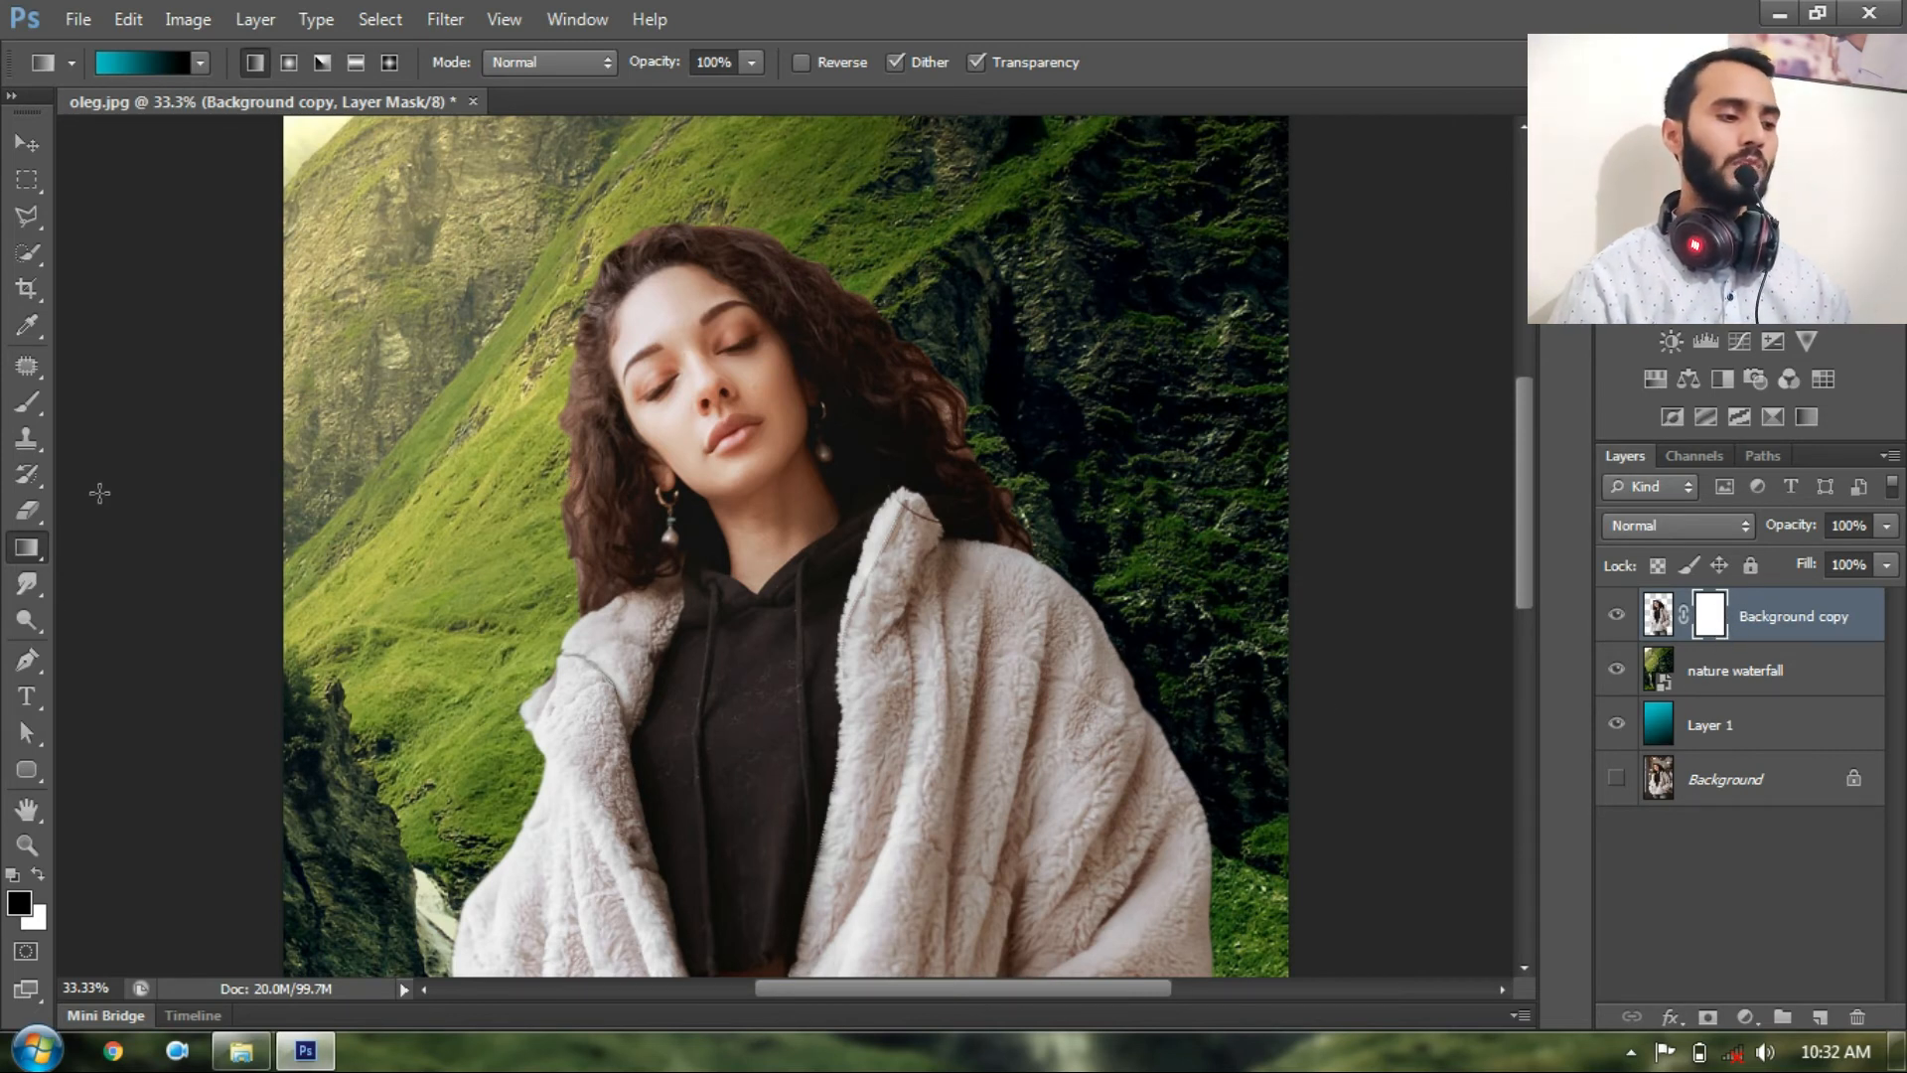
Paint black on the mask with a 60 px brush along the outer edge of the woman's hair to hide leftover fringes
click(40, 404)
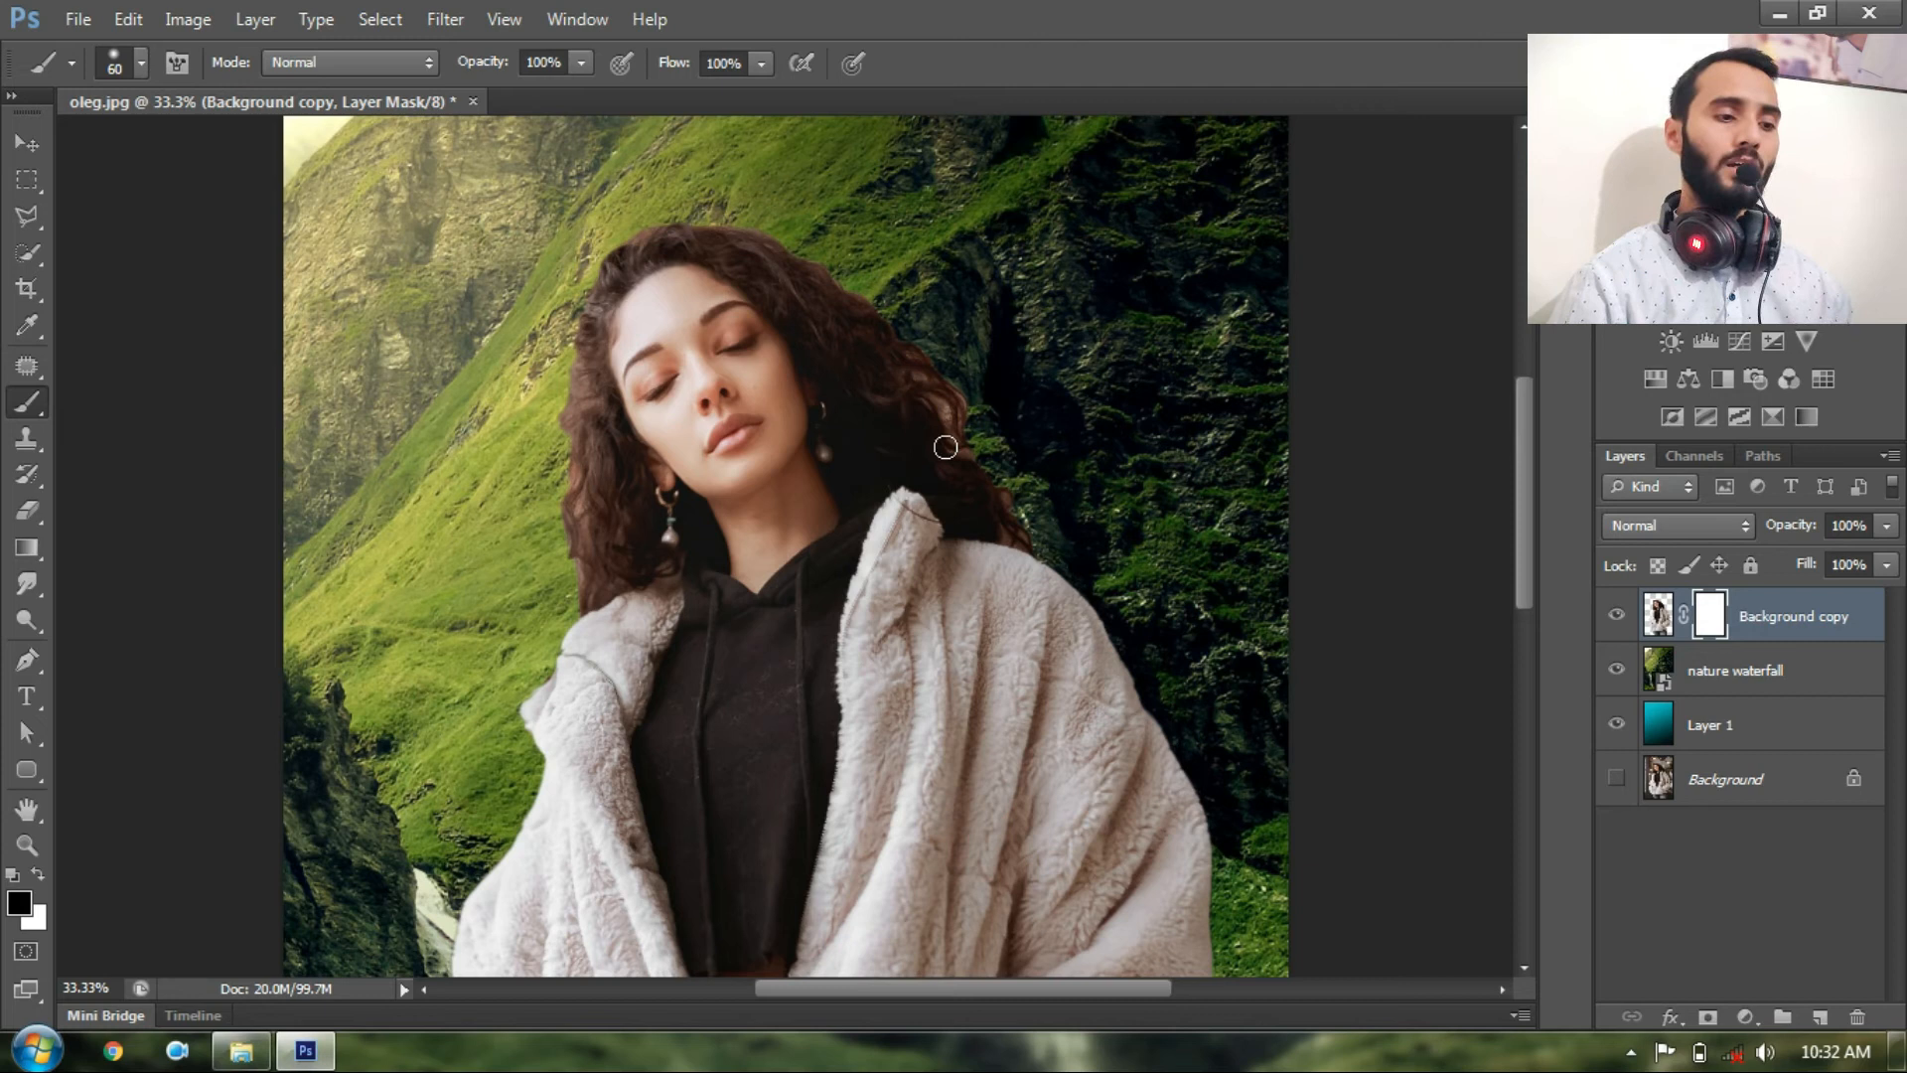
mouse_move(1522, 455)
mouse_down()
mouse_move(1524, 414)
mouse_move(1523, 432)
mouse_up()
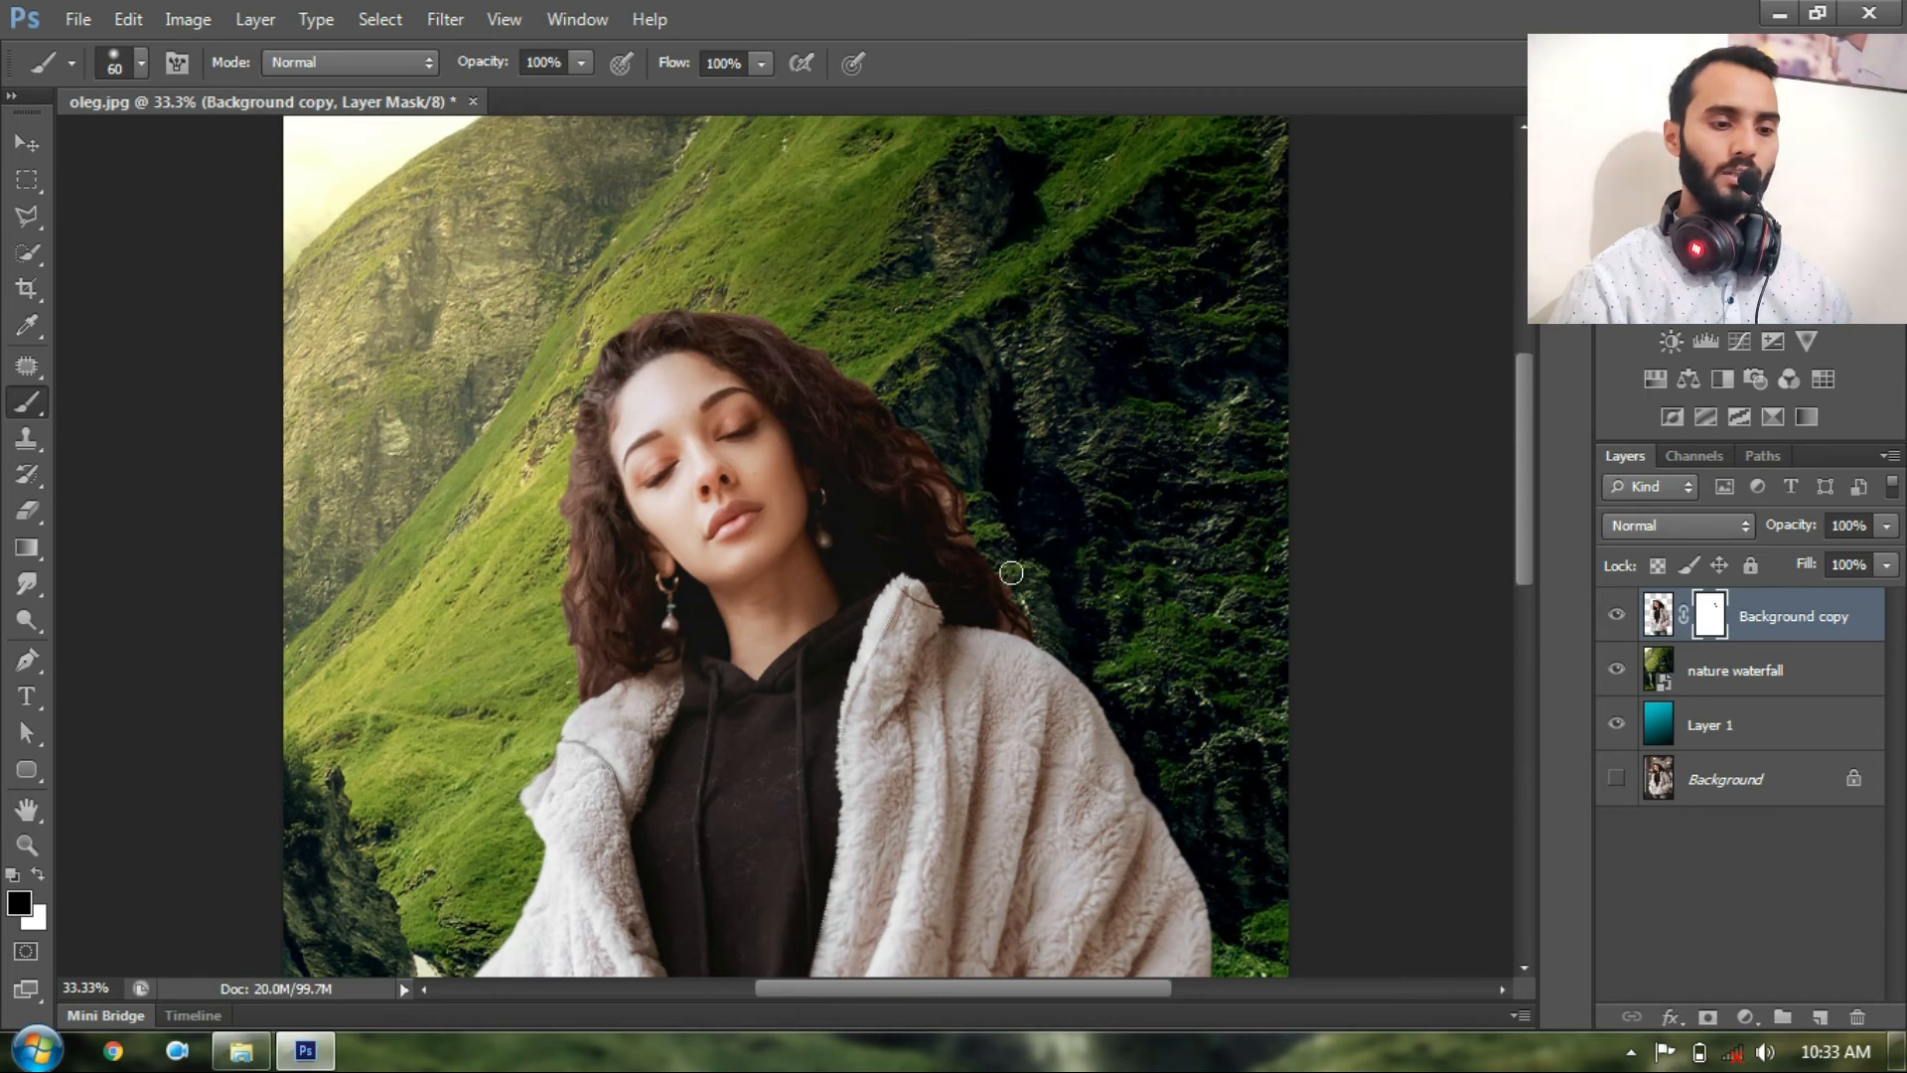
drag(979, 516, 898, 397)
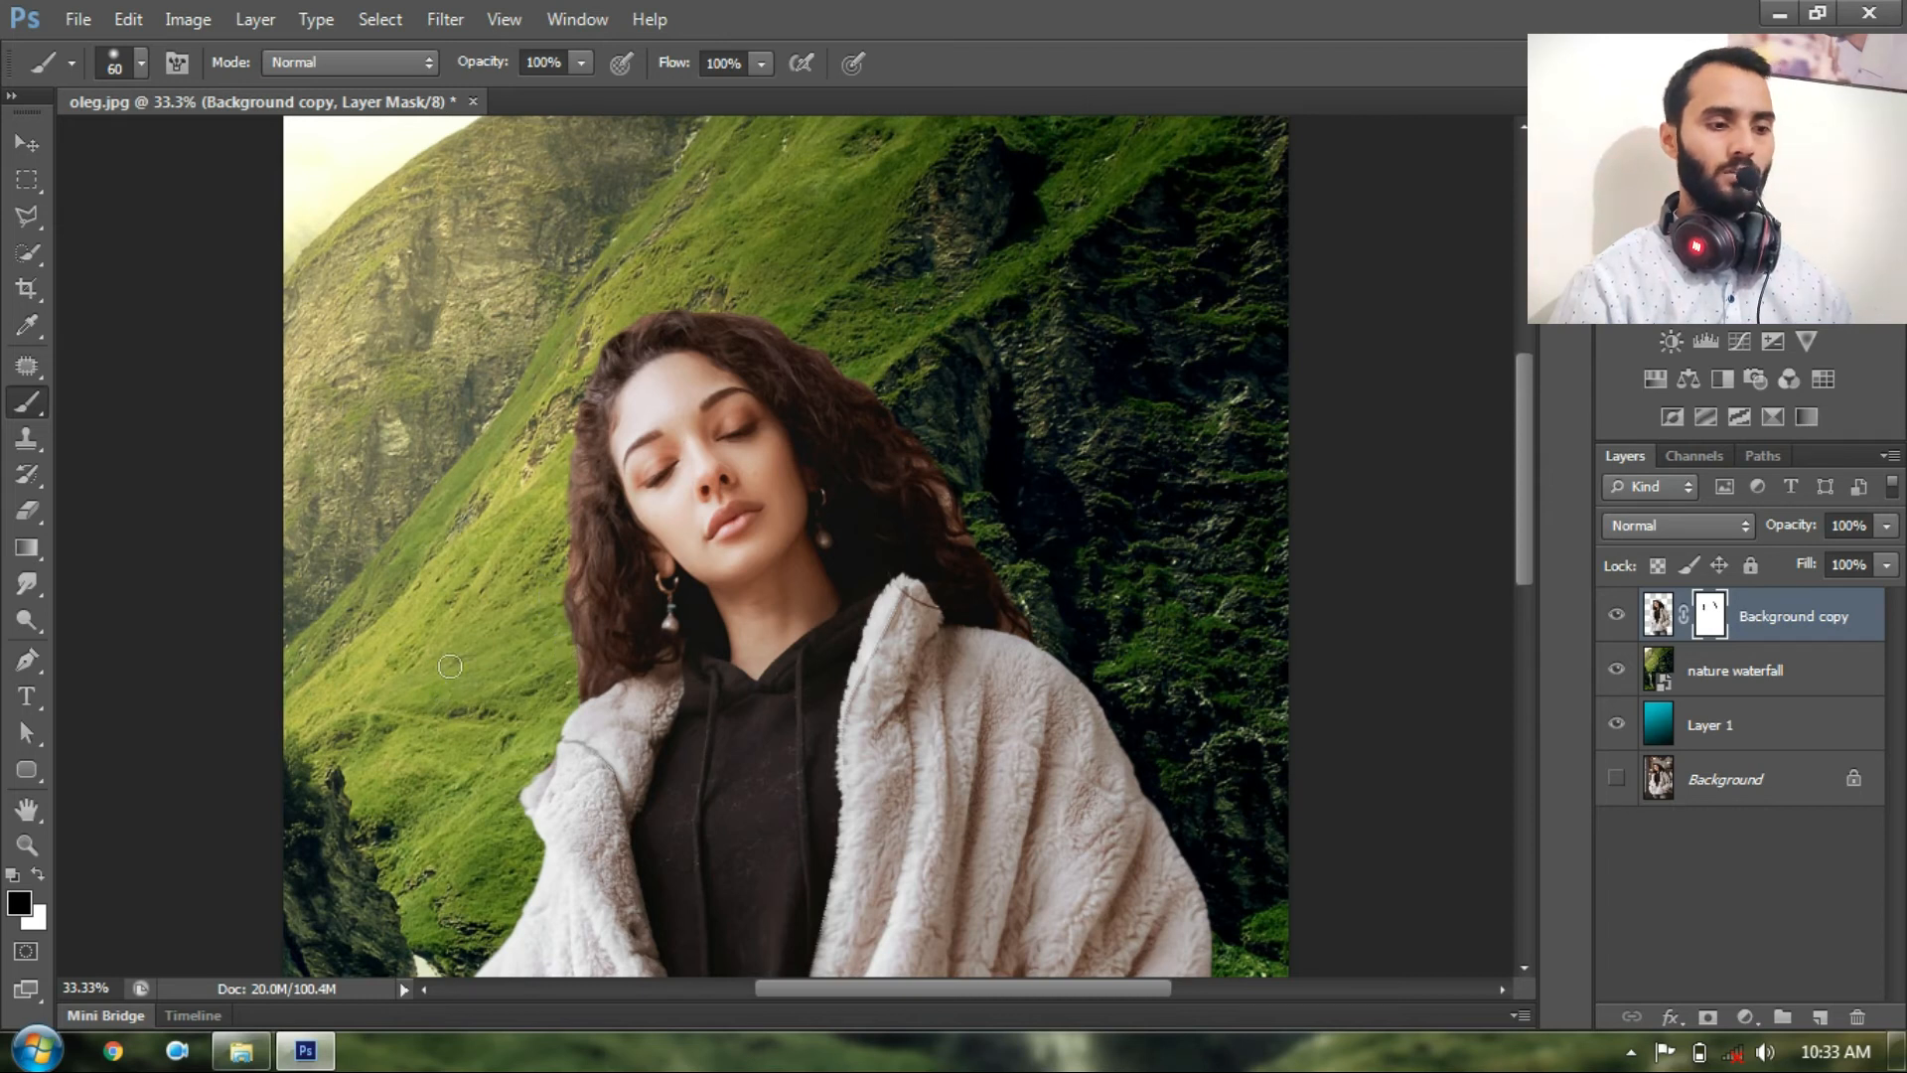
Mask out the rough outer edge of the coat along the collar, shoulder and sleeve on the waterfall side
drag(1517, 441, 1532, 571)
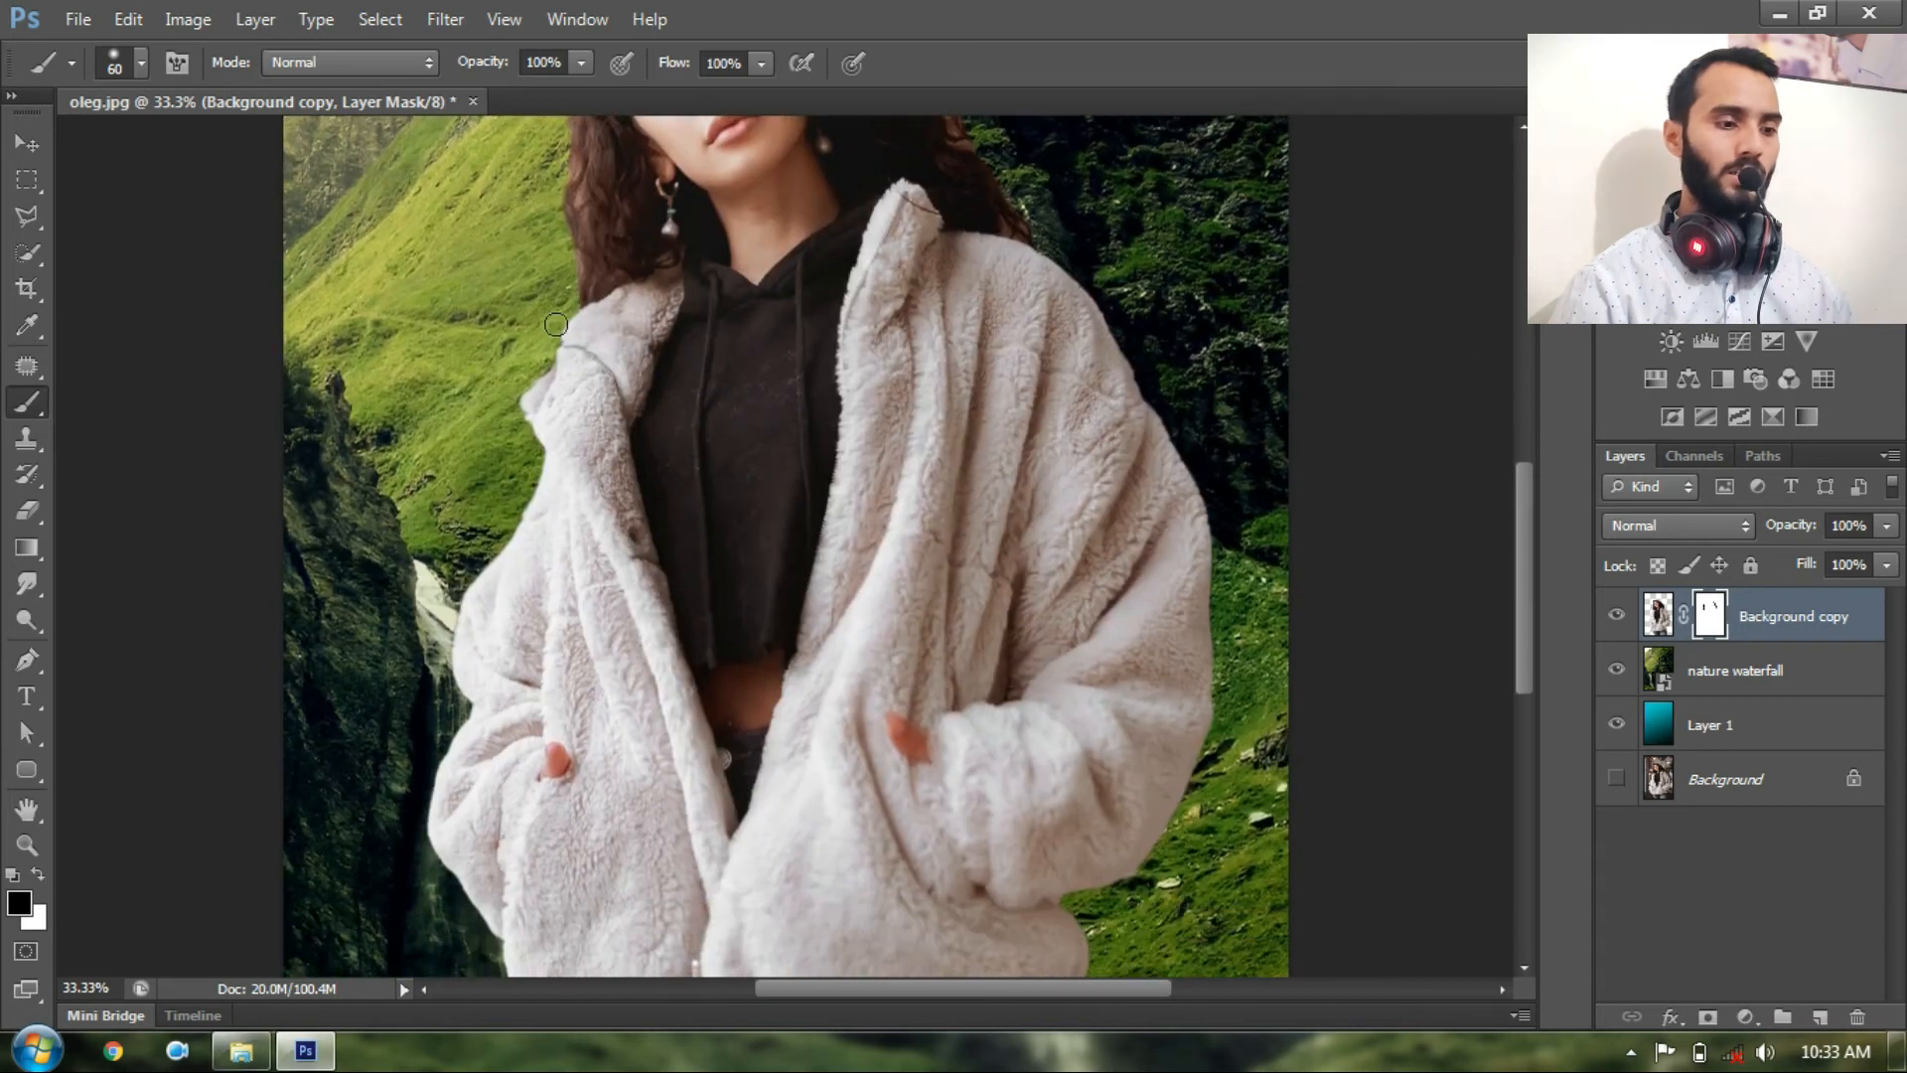
drag(527, 367, 515, 437)
drag(530, 357, 518, 437)
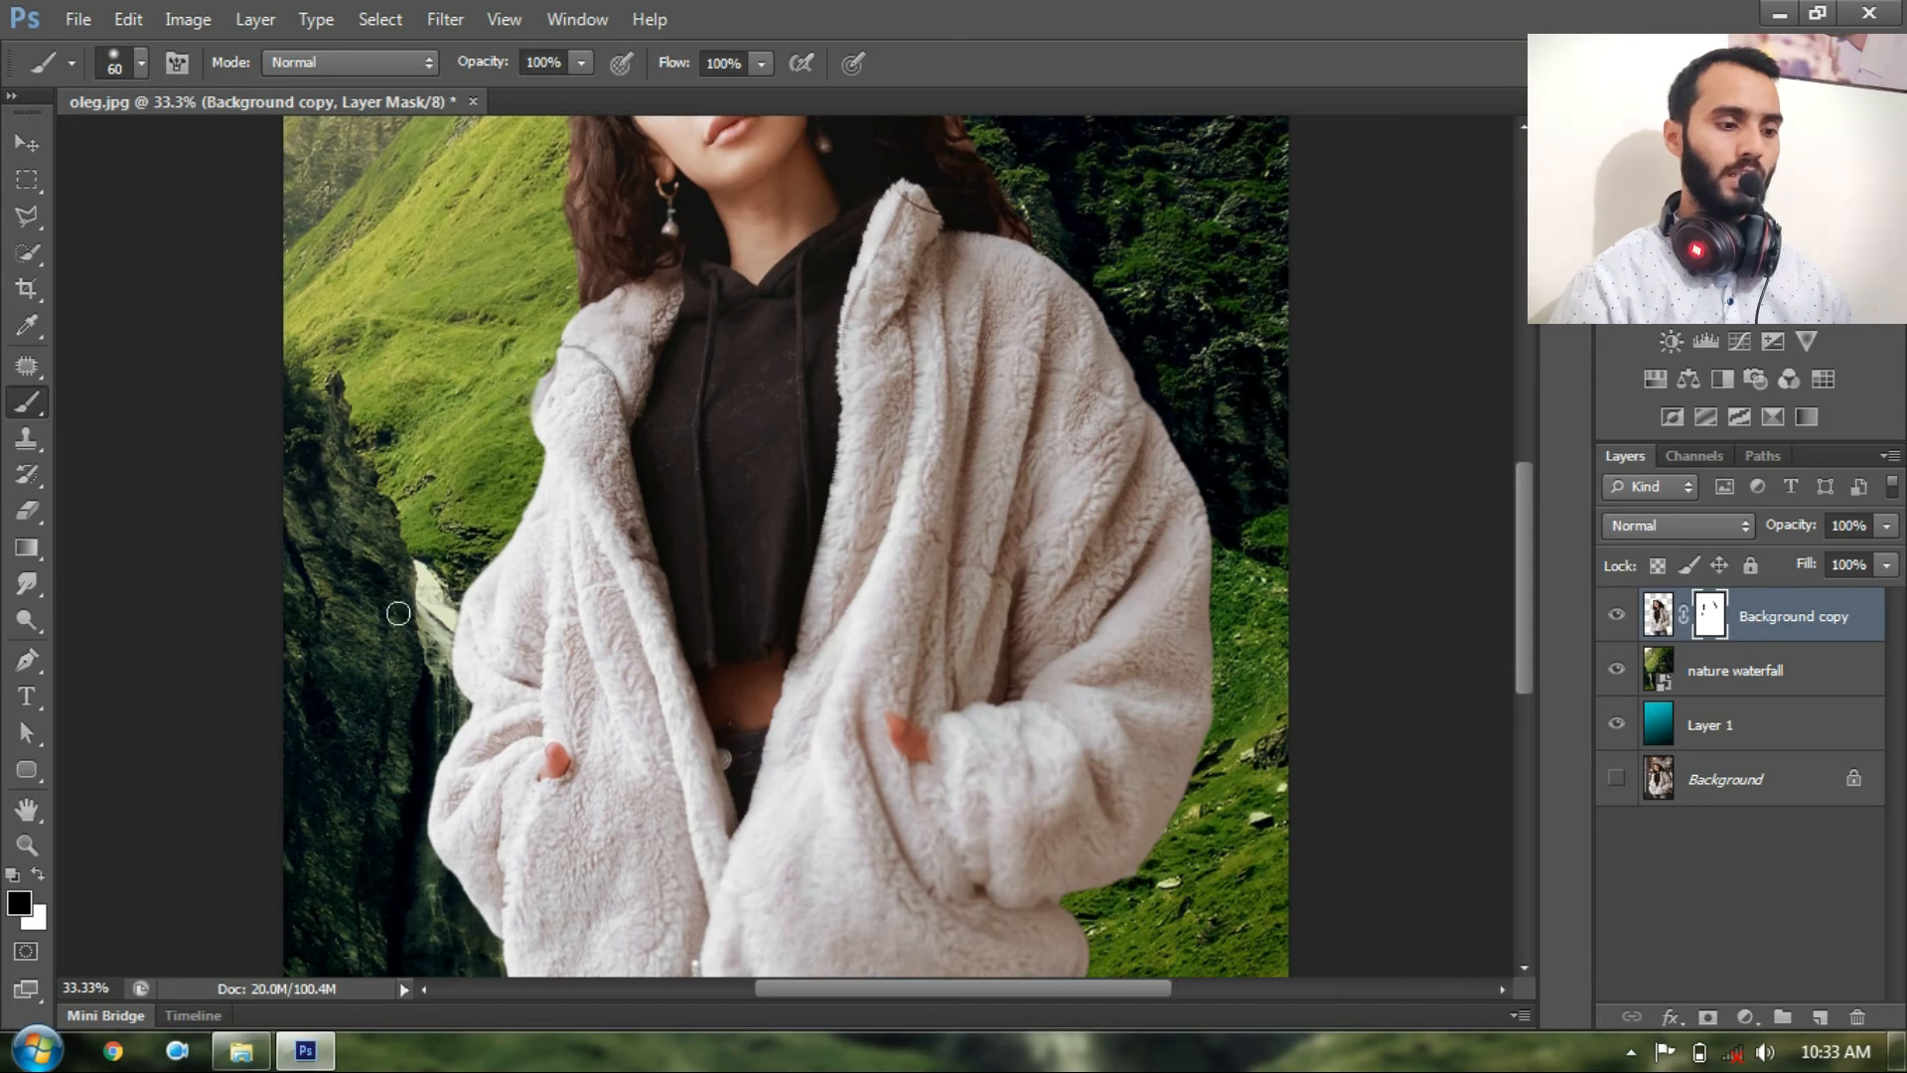
mouse_move(1532, 596)
mouse_down()
mouse_move(1520, 683)
mouse_move(1518, 632)
mouse_up()
mouse_move(405, 606)
mouse_down()
mouse_move(434, 703)
mouse_move(423, 550)
mouse_move(435, 676)
mouse_move(474, 750)
mouse_move(441, 543)
mouse_move(420, 655)
mouse_move(462, 388)
mouse_move(443, 517)
mouse_move(525, 188)
mouse_move(519, 243)
mouse_up()
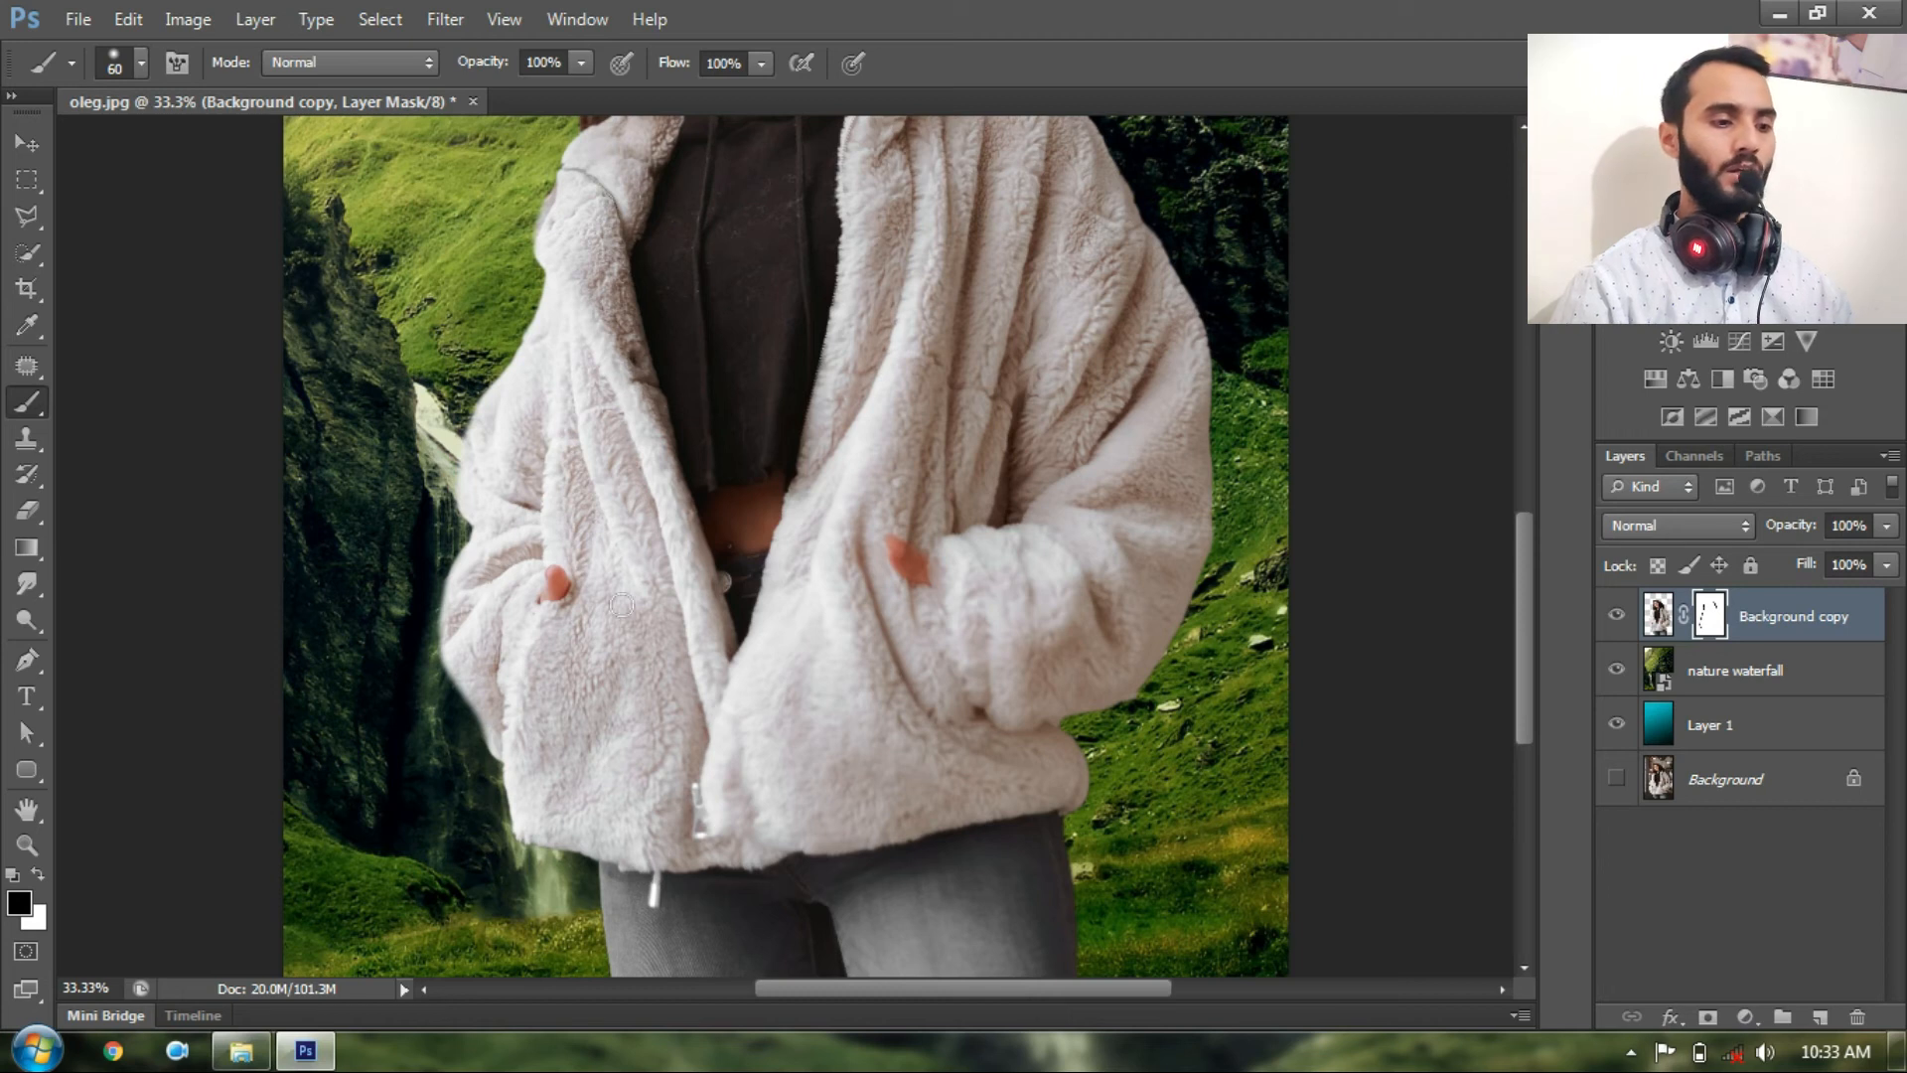
Disable the woman's layer mask and enable it again to compare the edges with and without the mask
drag(1522, 627, 1529, 528)
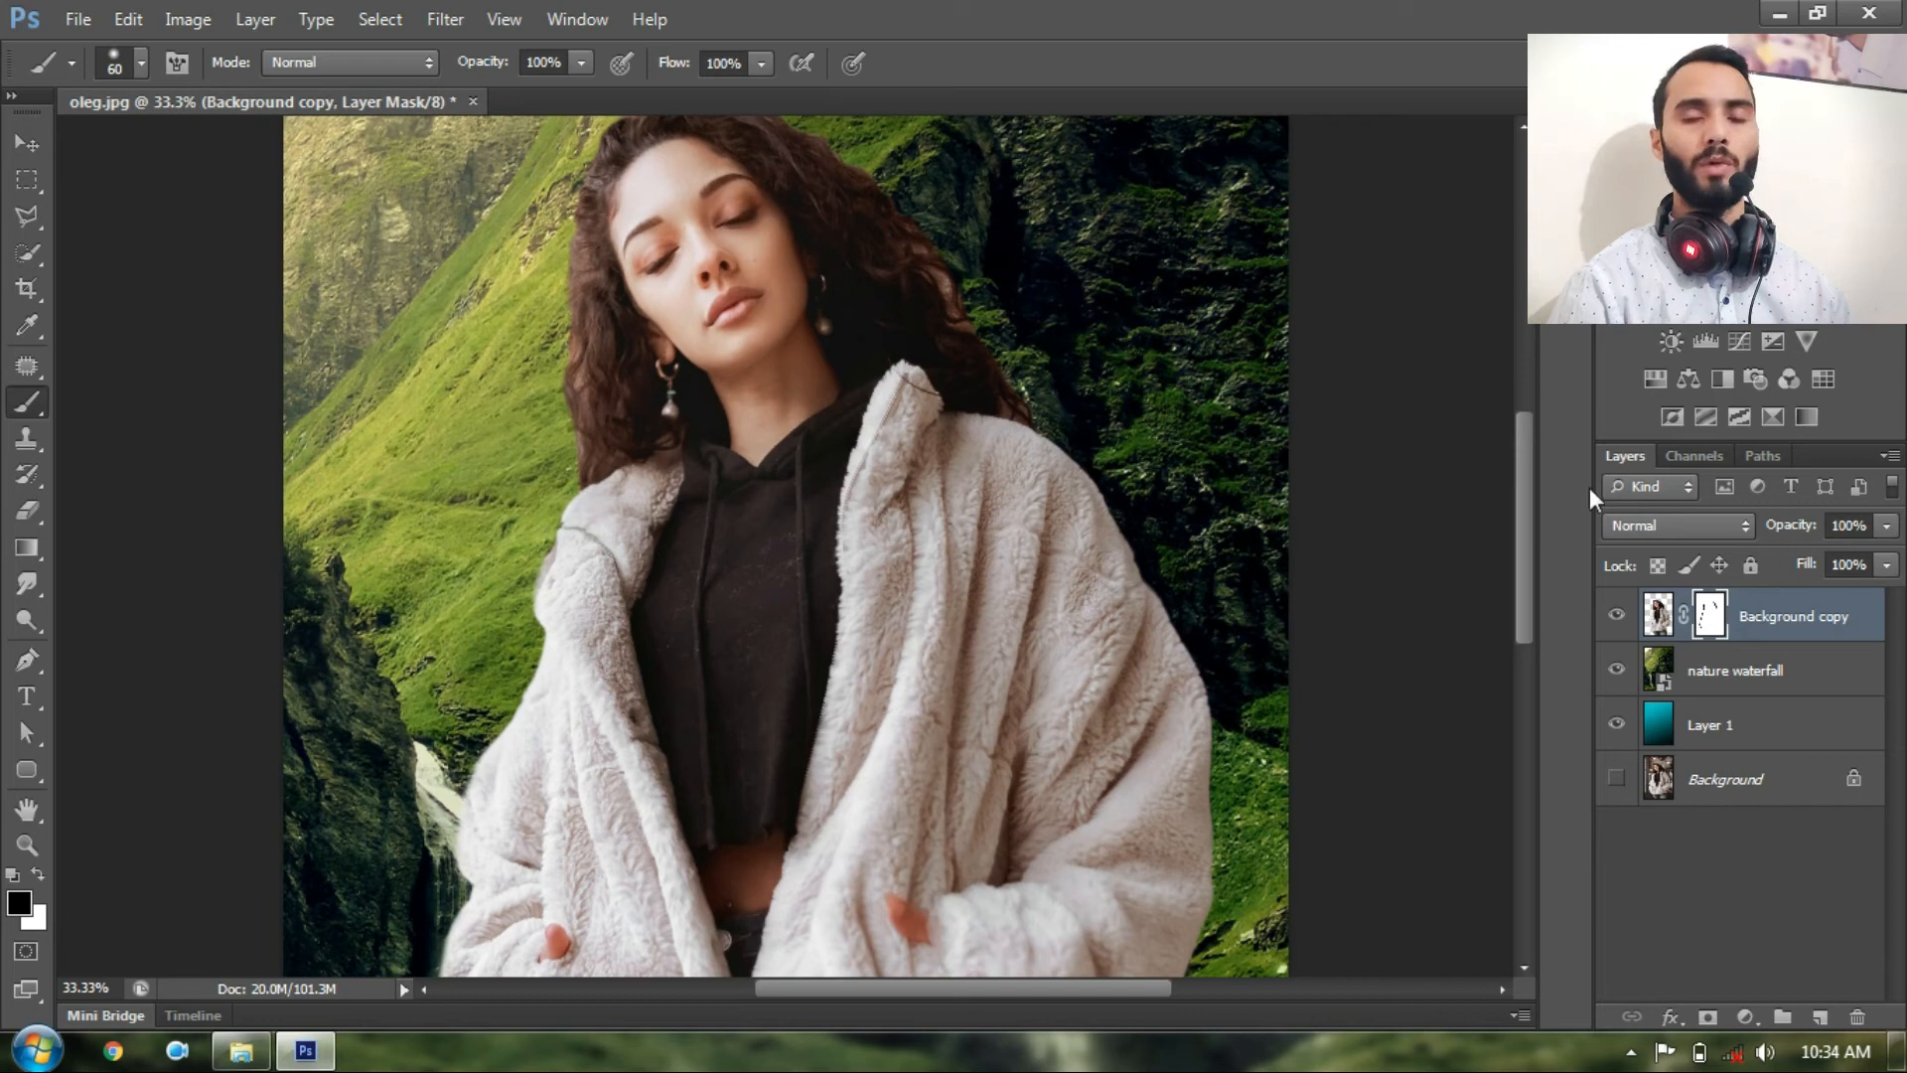
right_click(1720, 611)
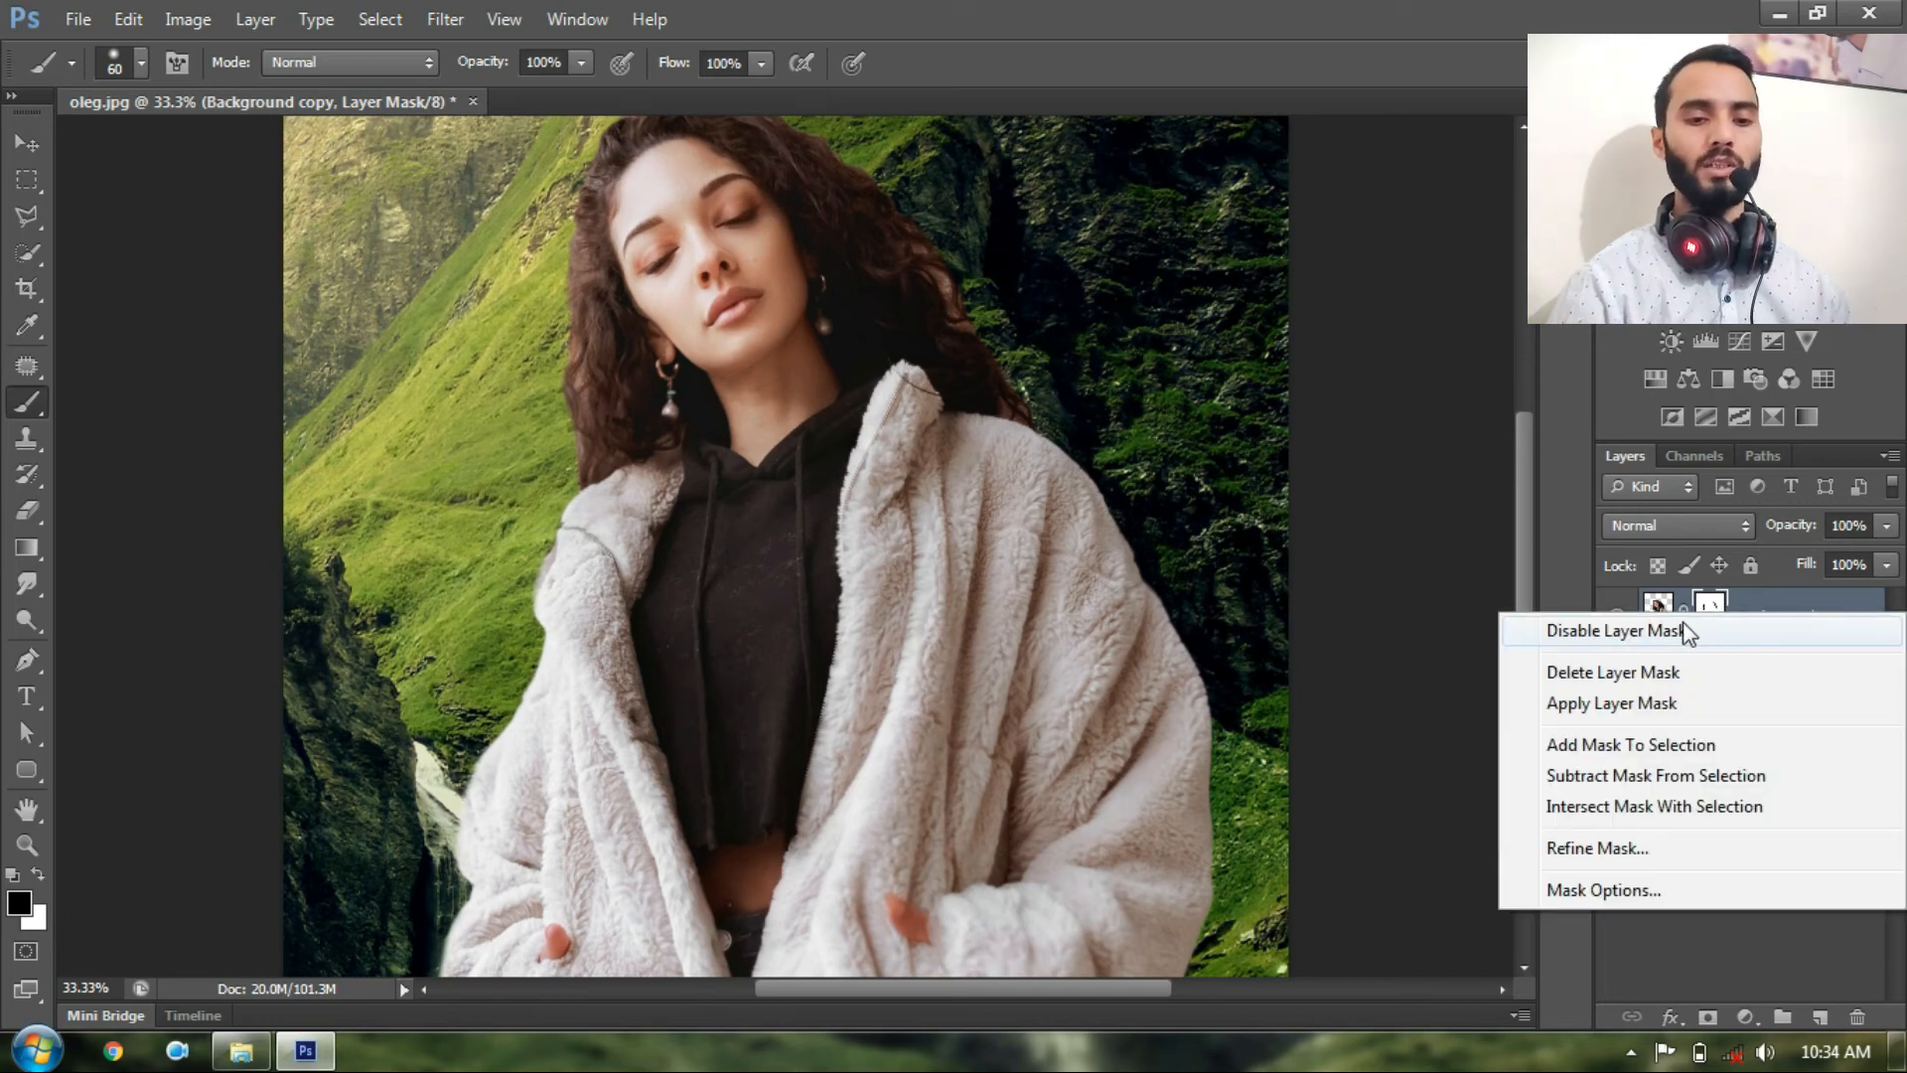
click(1615, 638)
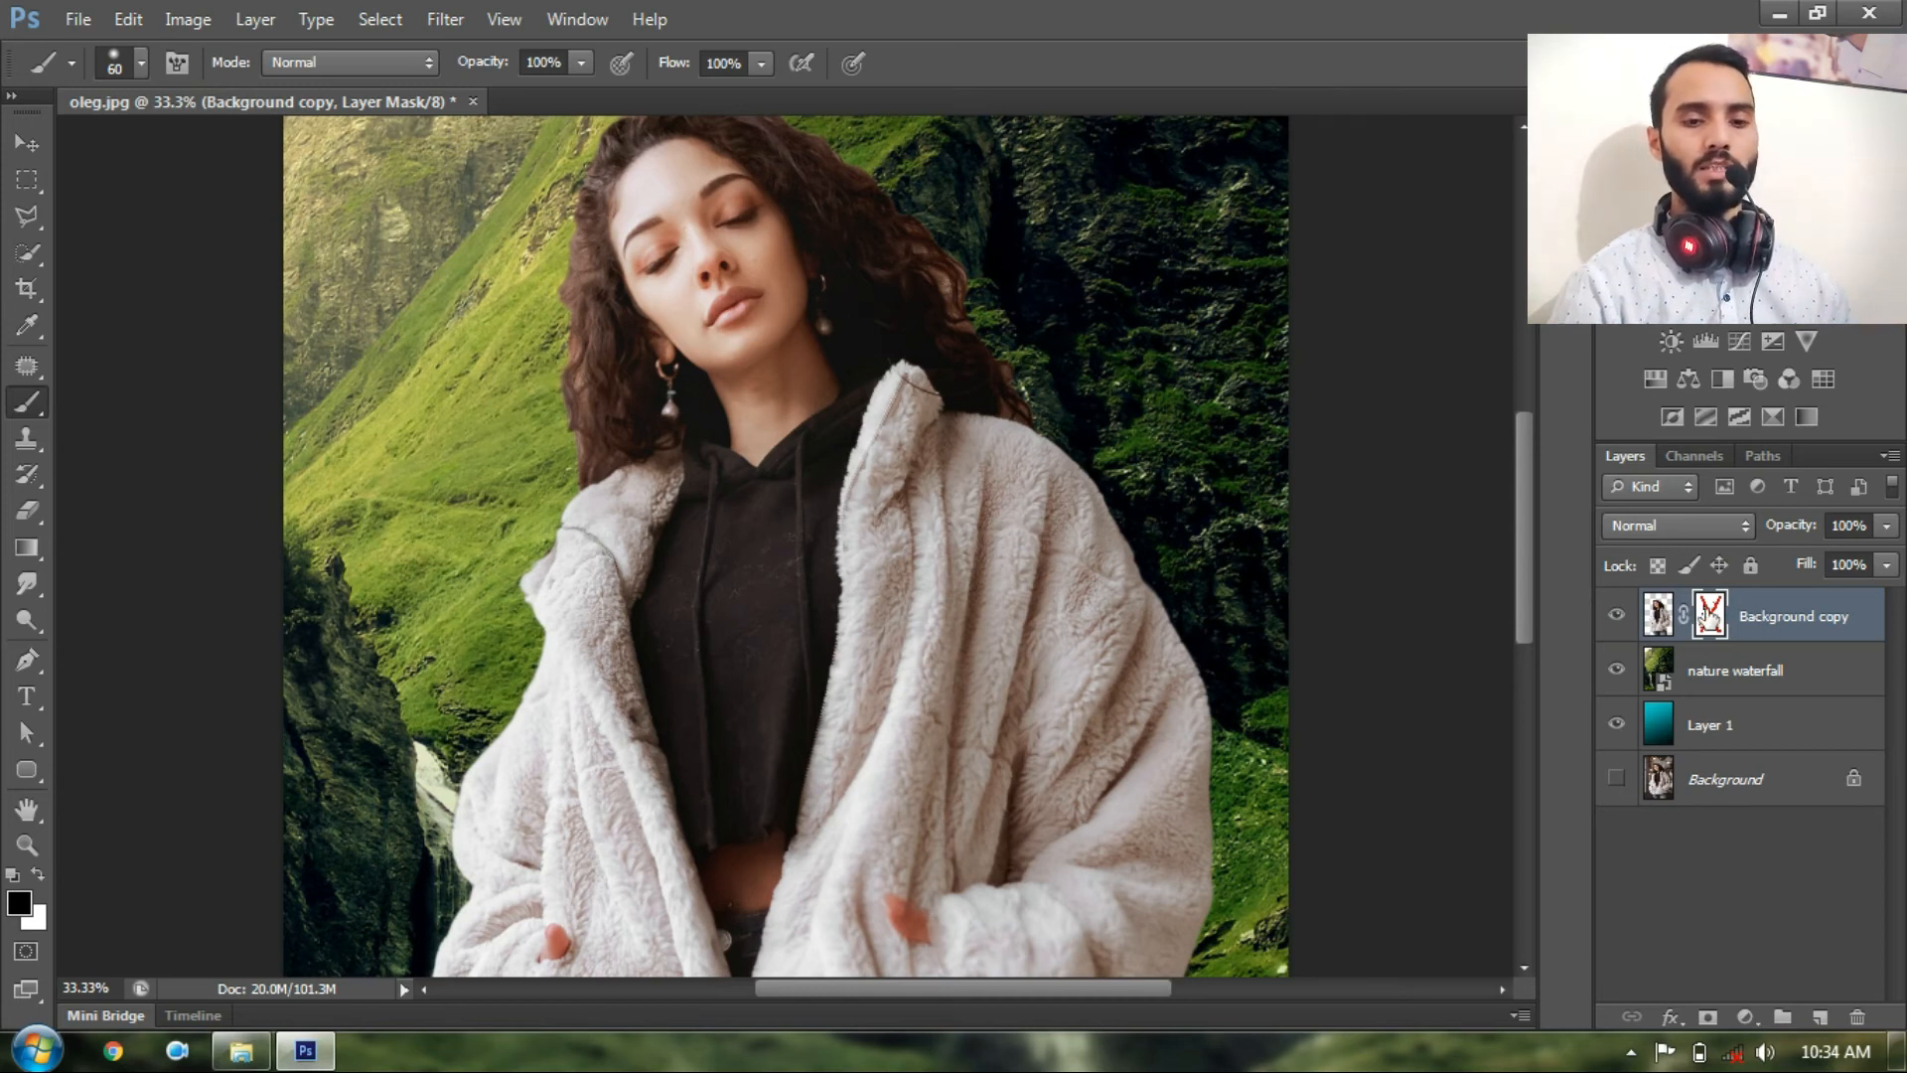
right_click(1709, 612)
click(1629, 630)
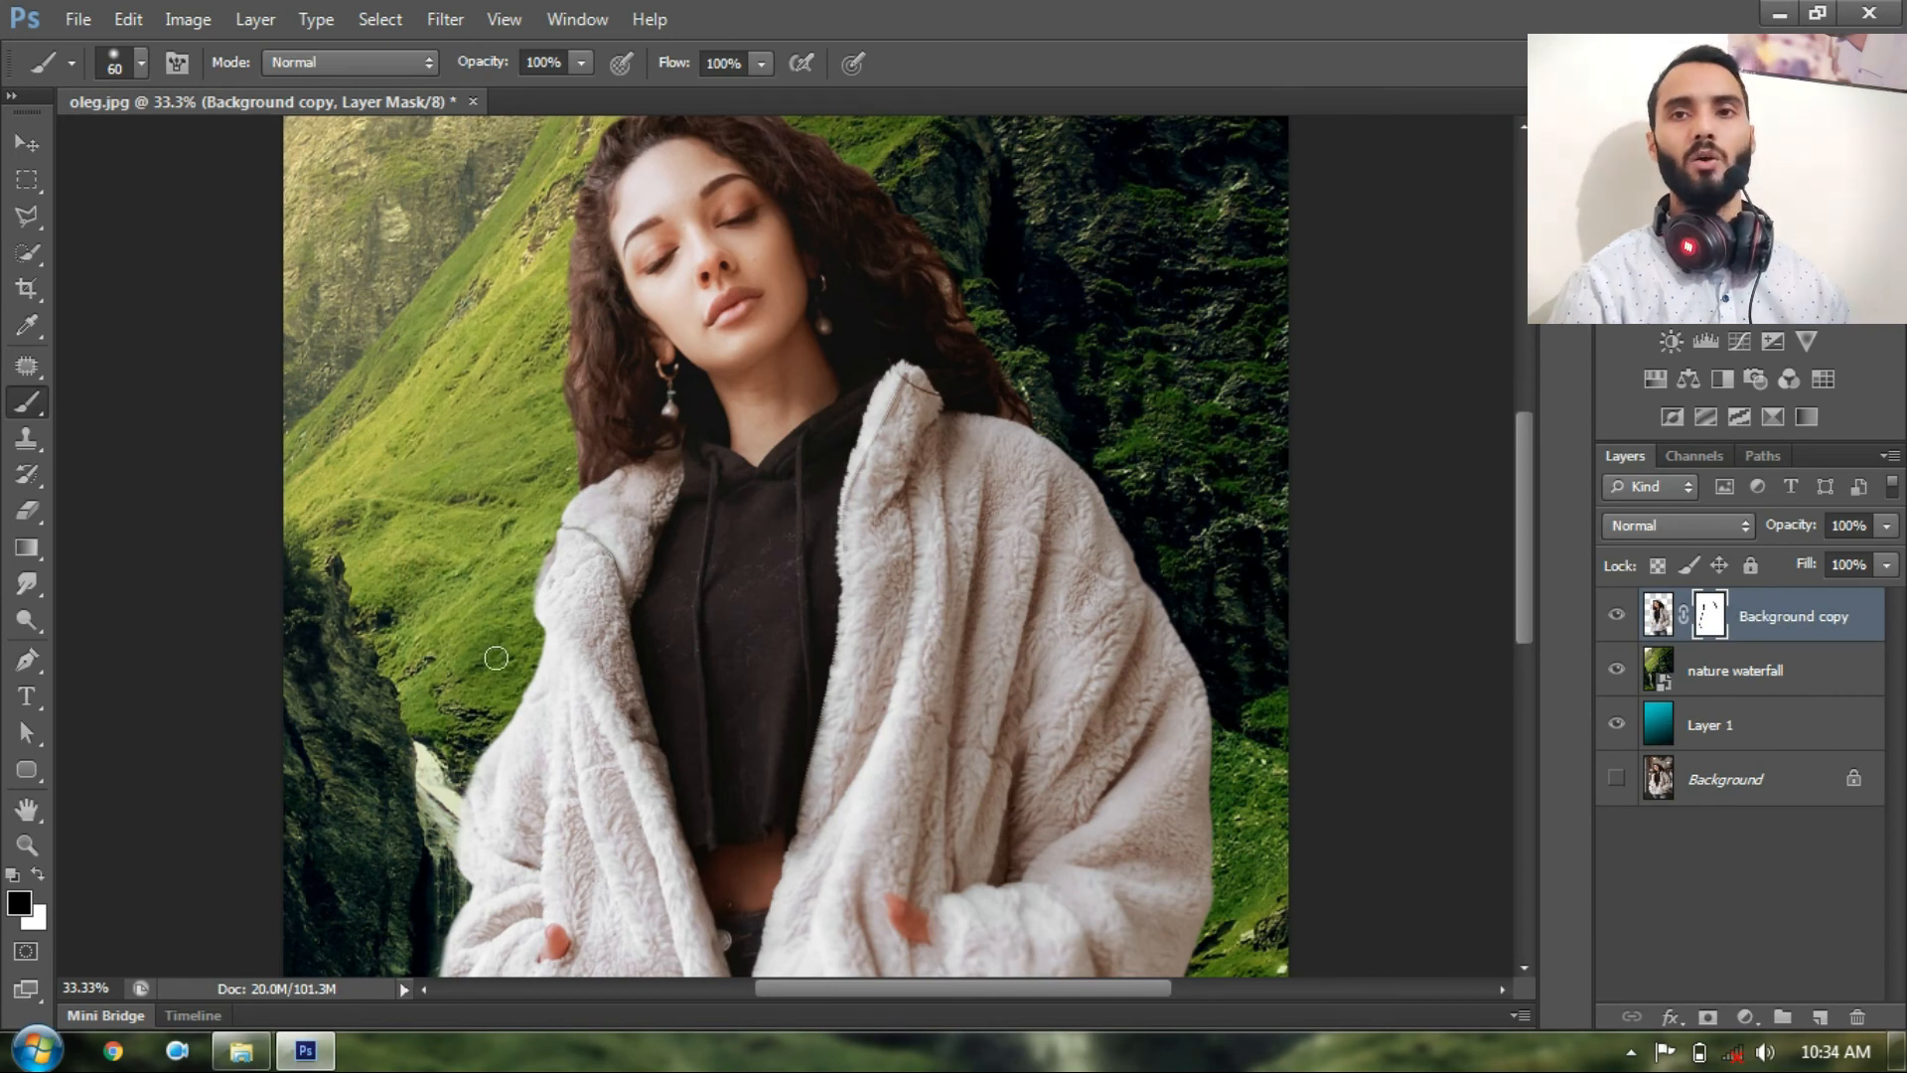
drag(1522, 548, 1524, 509)
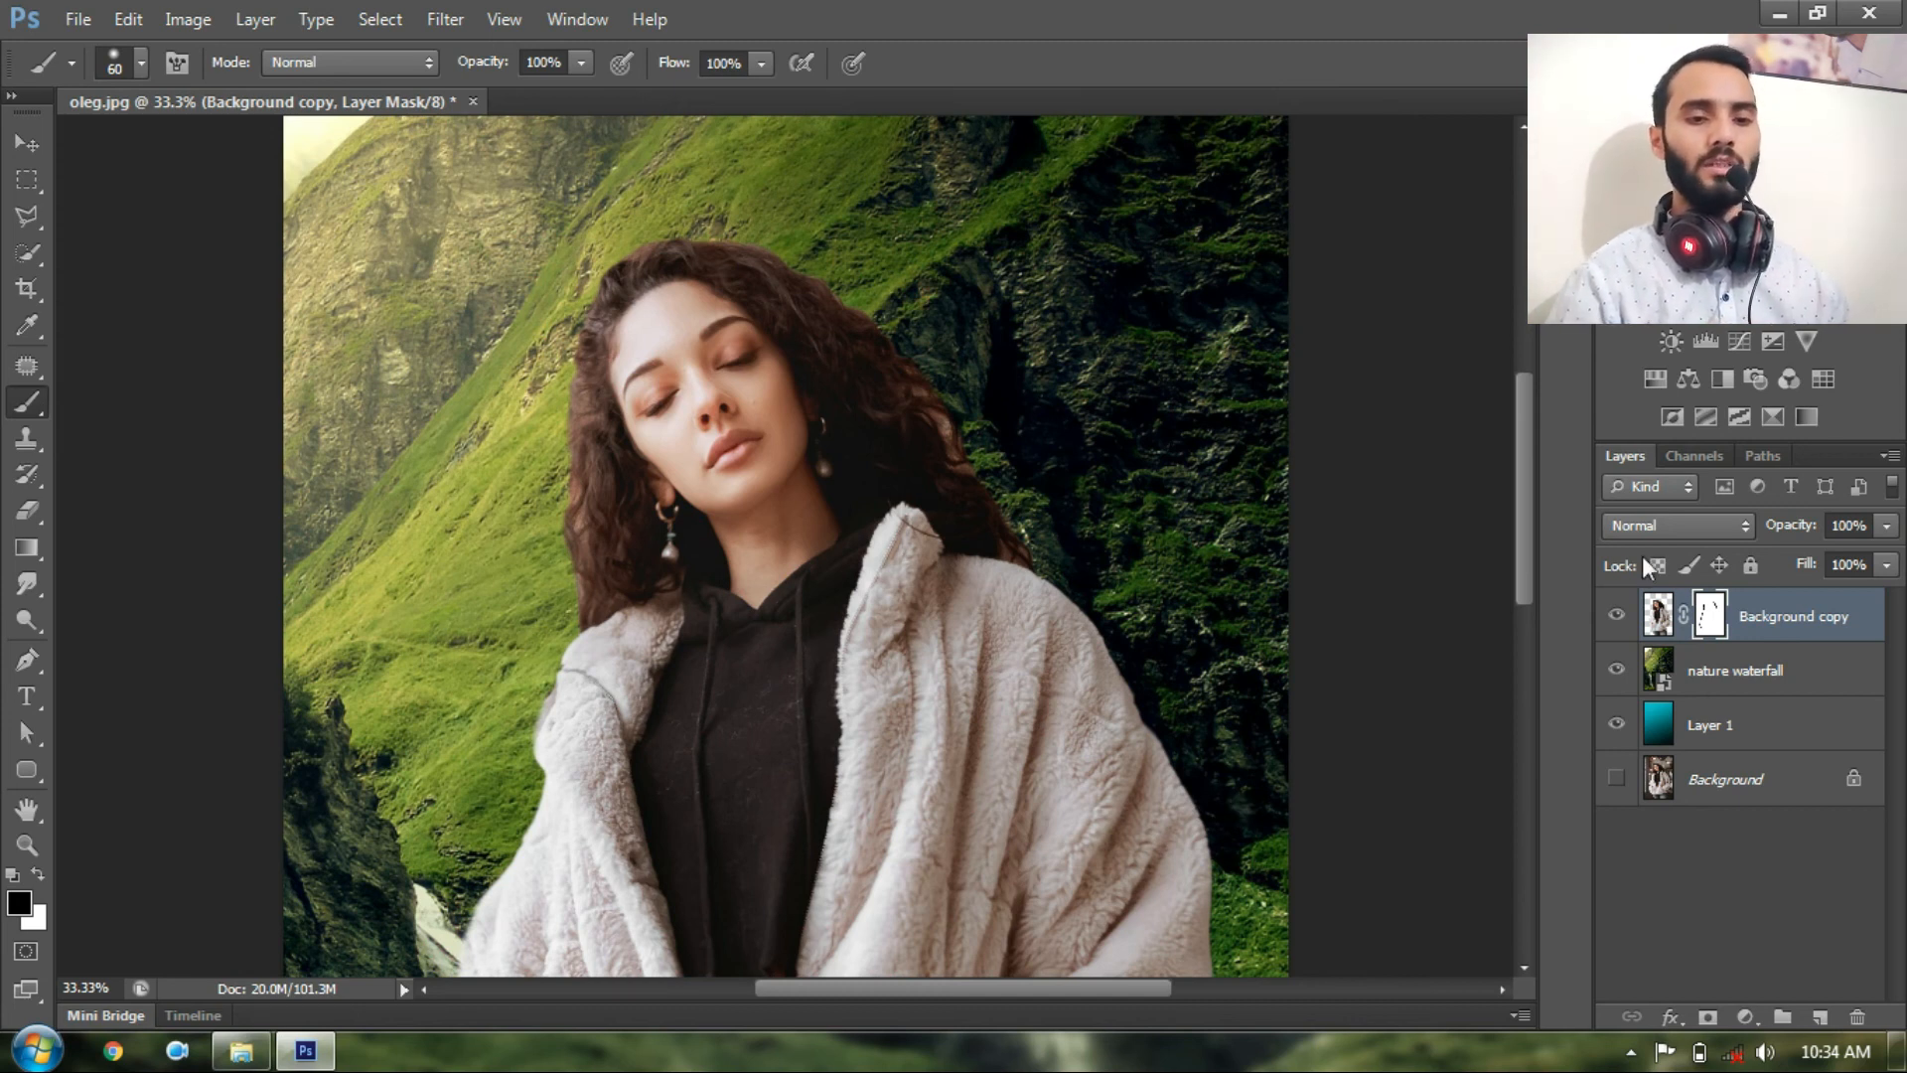
mouse_move(1535, 485)
mouse_down()
mouse_move(1535, 396)
mouse_move(1529, 522)
mouse_move(1533, 476)
mouse_up()
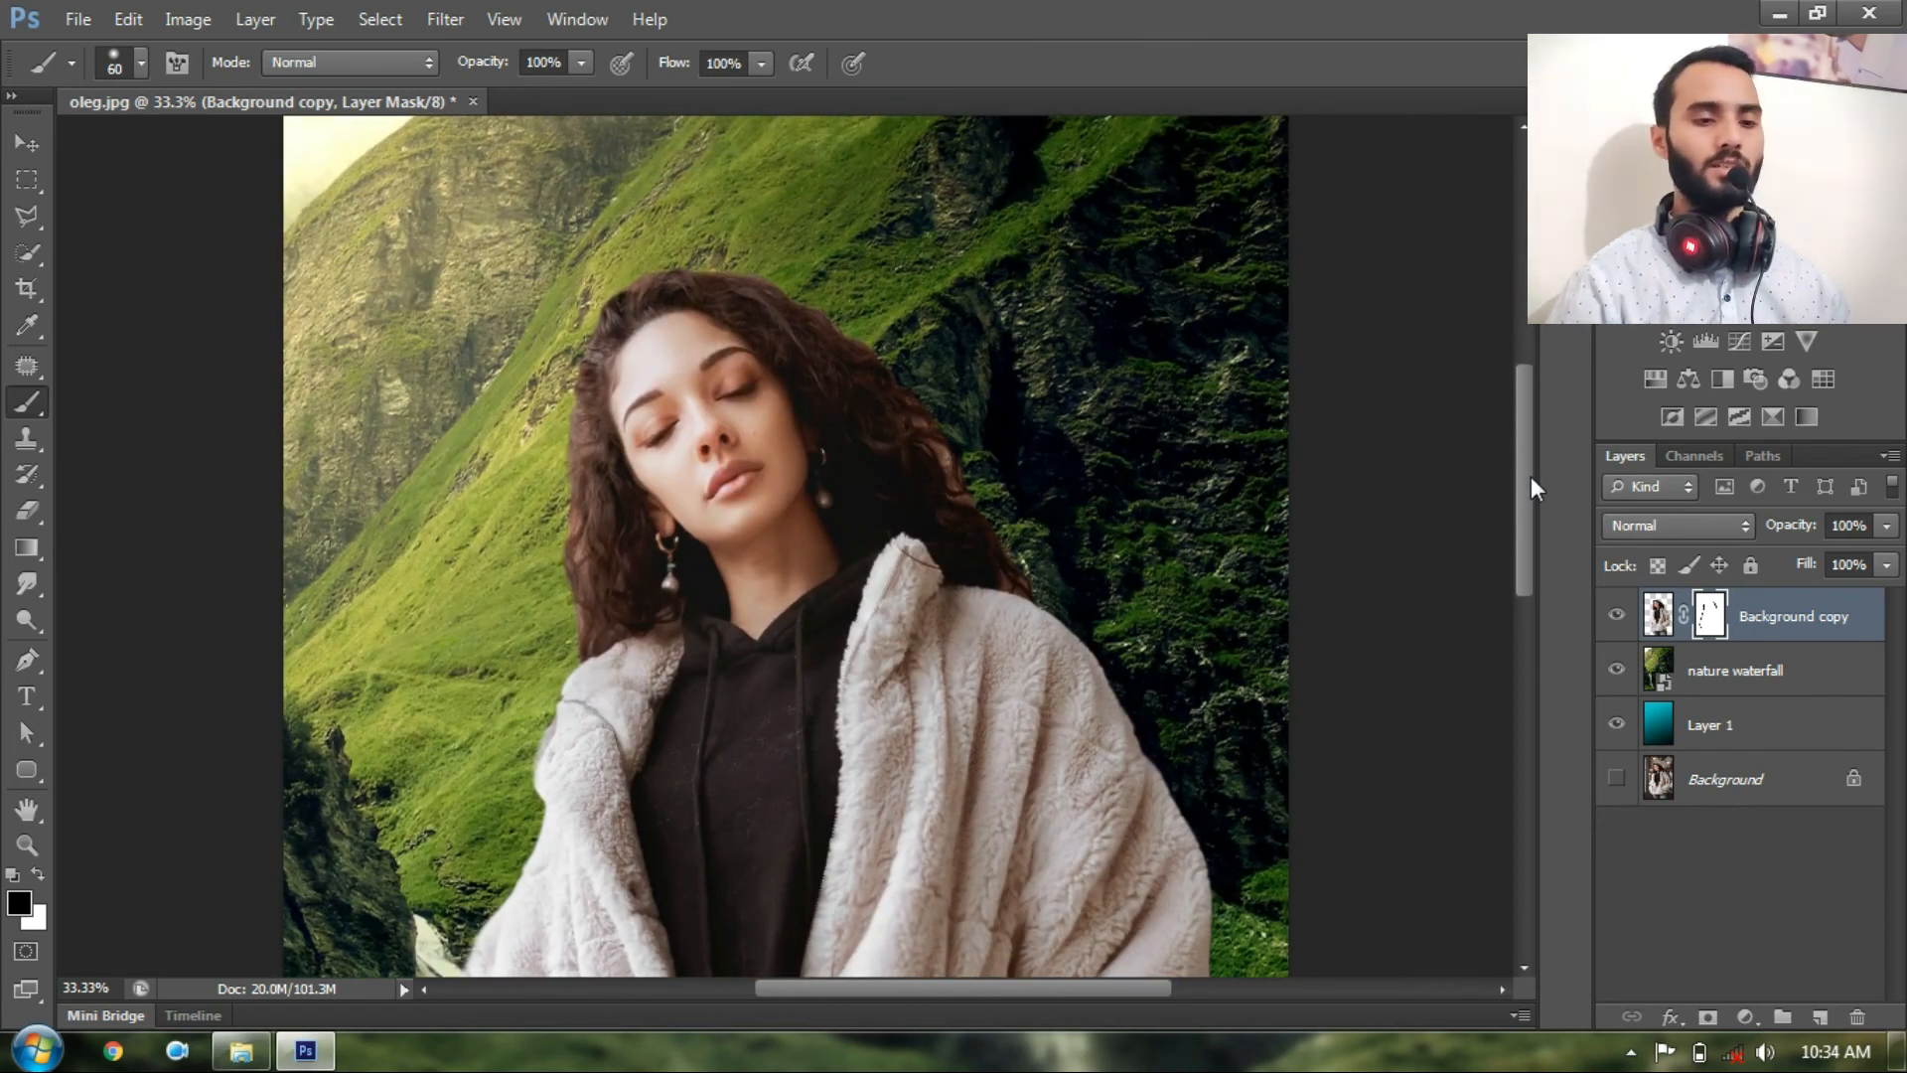
drag(1529, 475, 1529, 463)
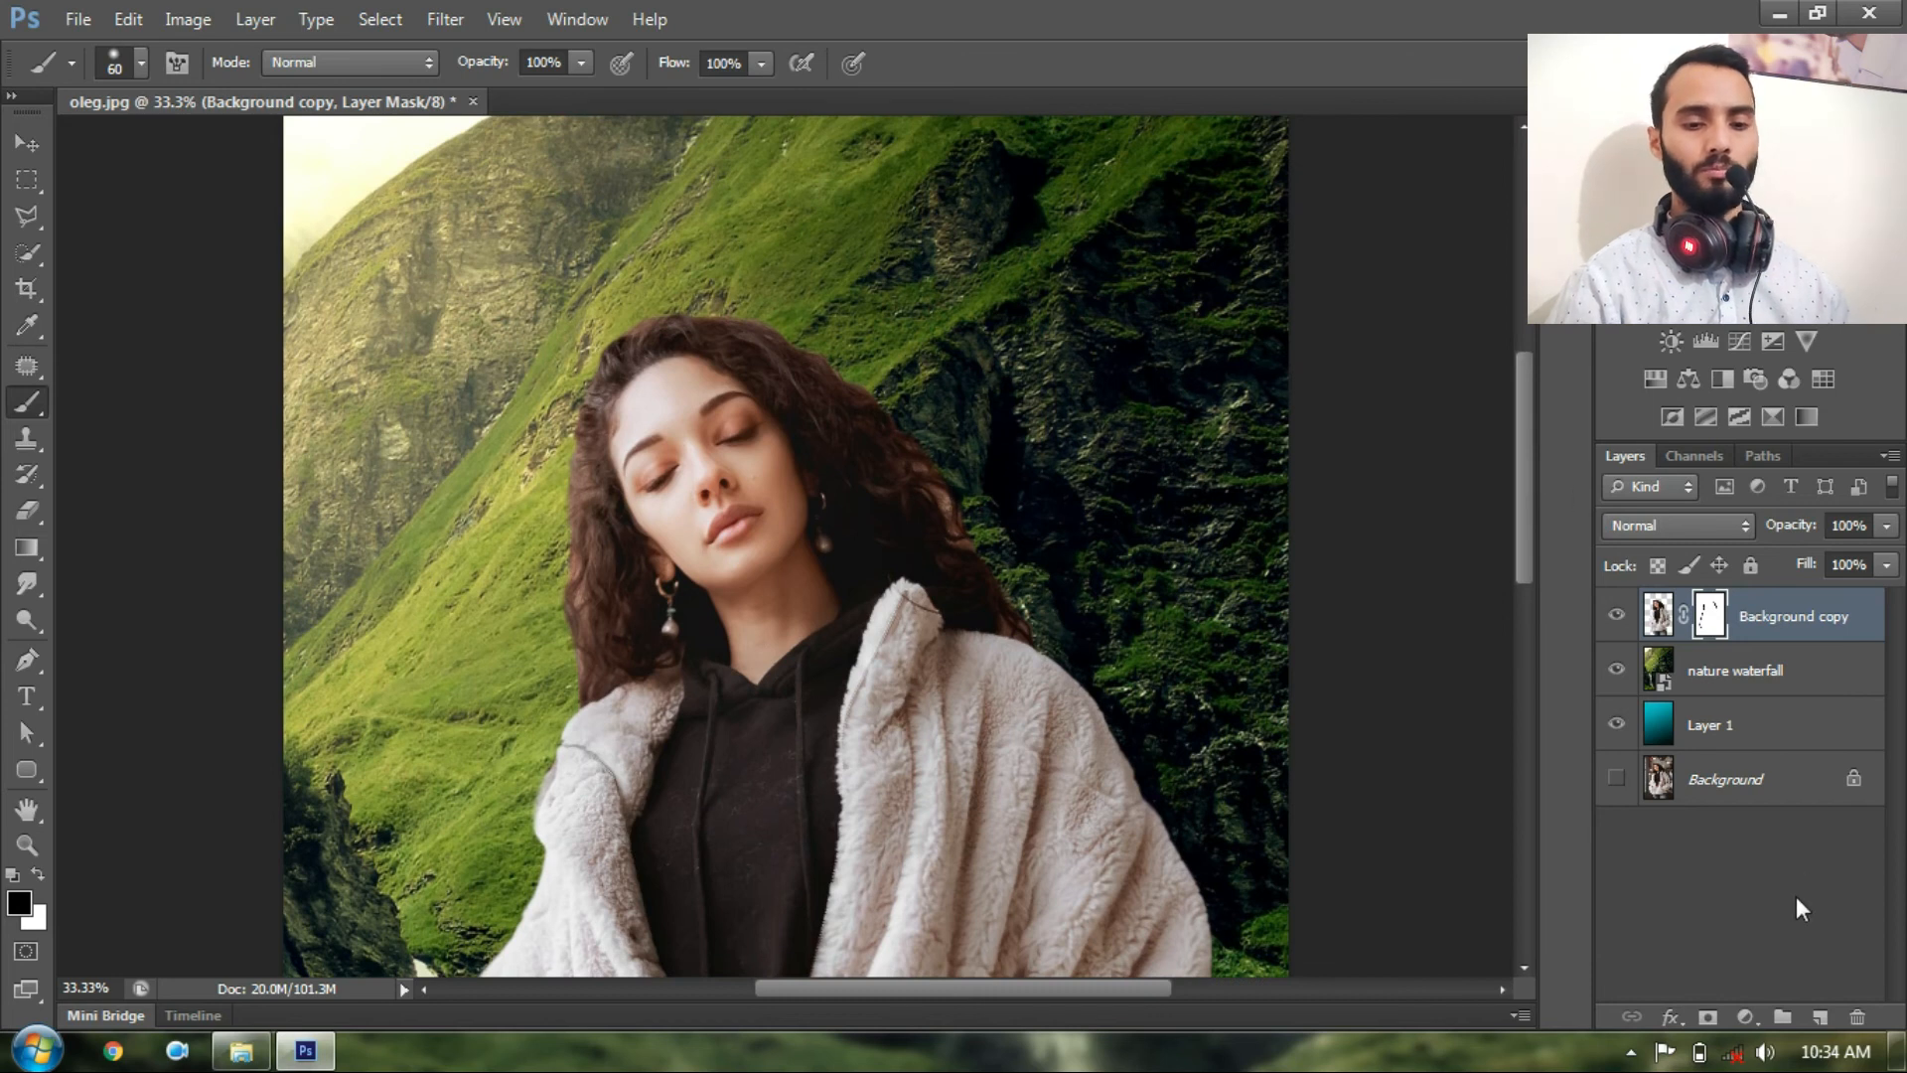
click(1743, 1017)
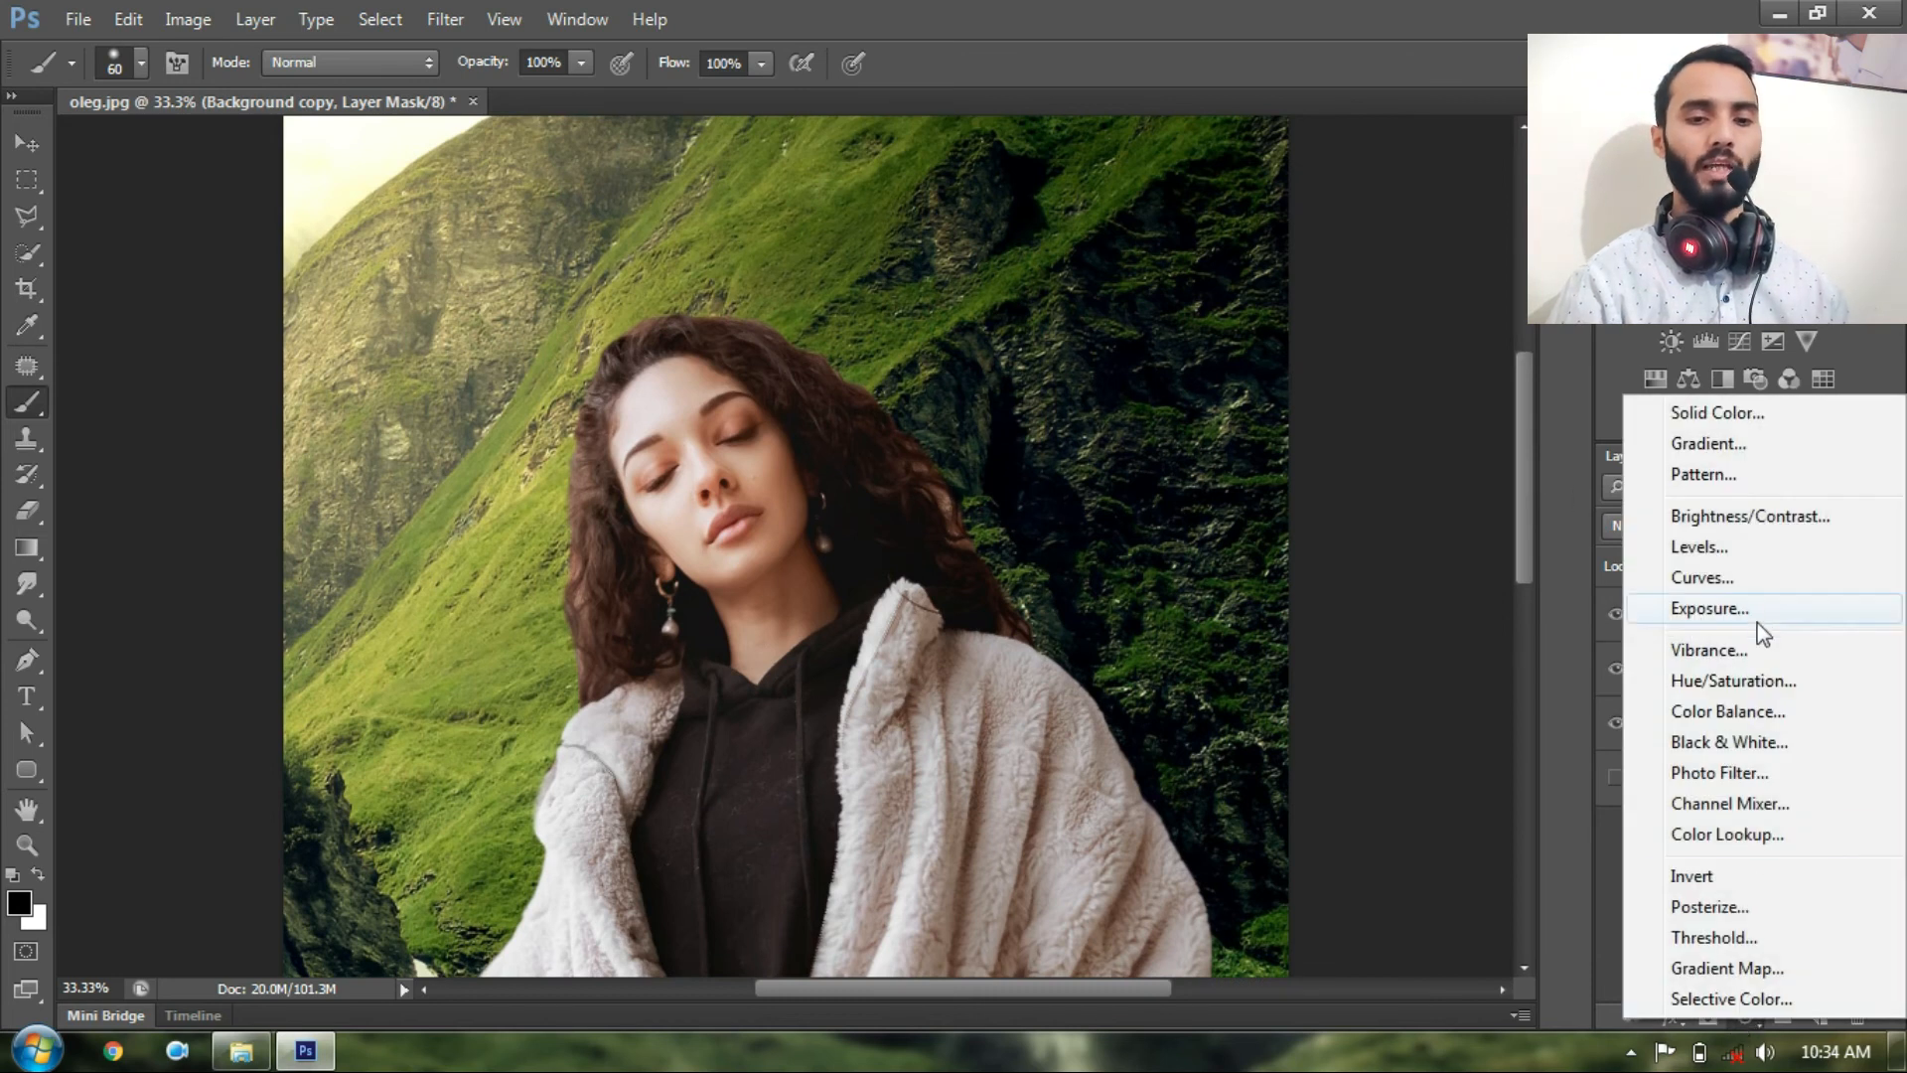
click(1572, 814)
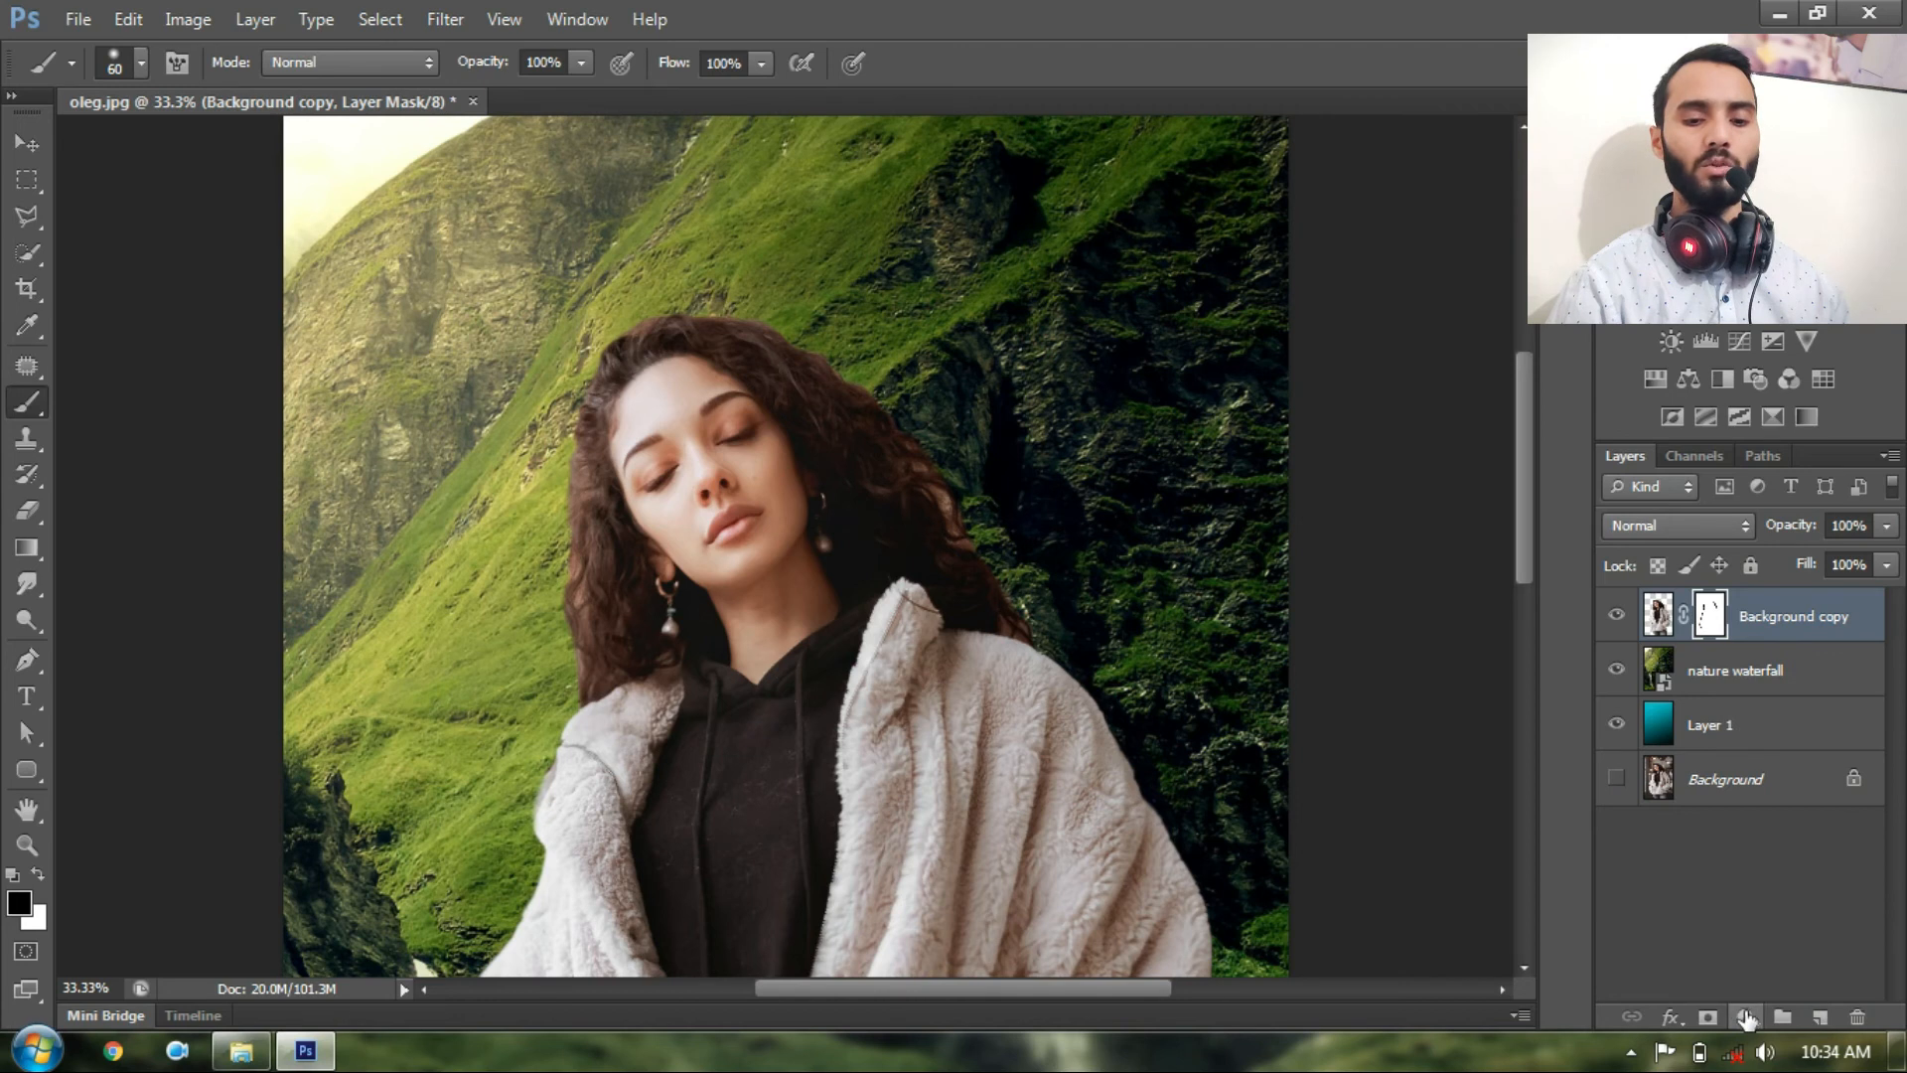
Add a Brightness/Contrast adjustment layer above the woman's layer with brightness 10 and contrast 16
click(1746, 1017)
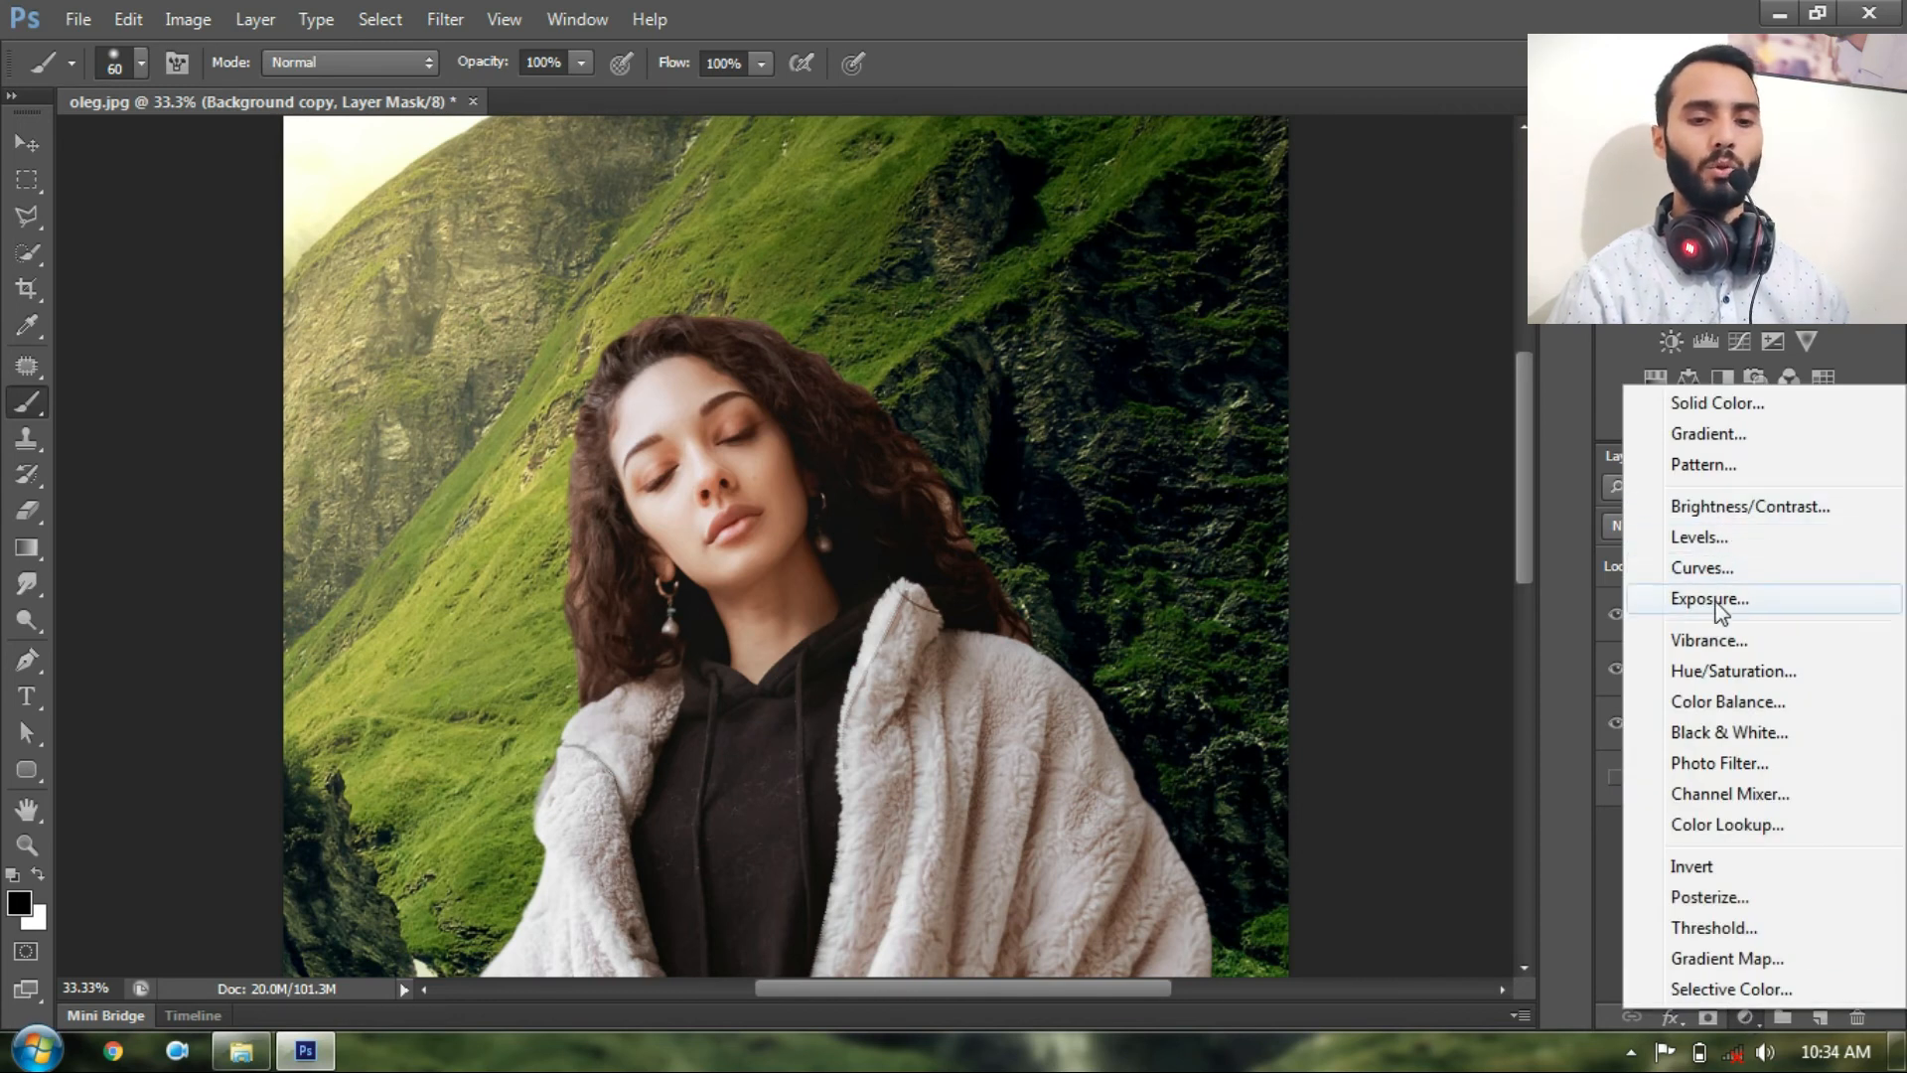
click(1734, 515)
drag(1327, 333, 1339, 335)
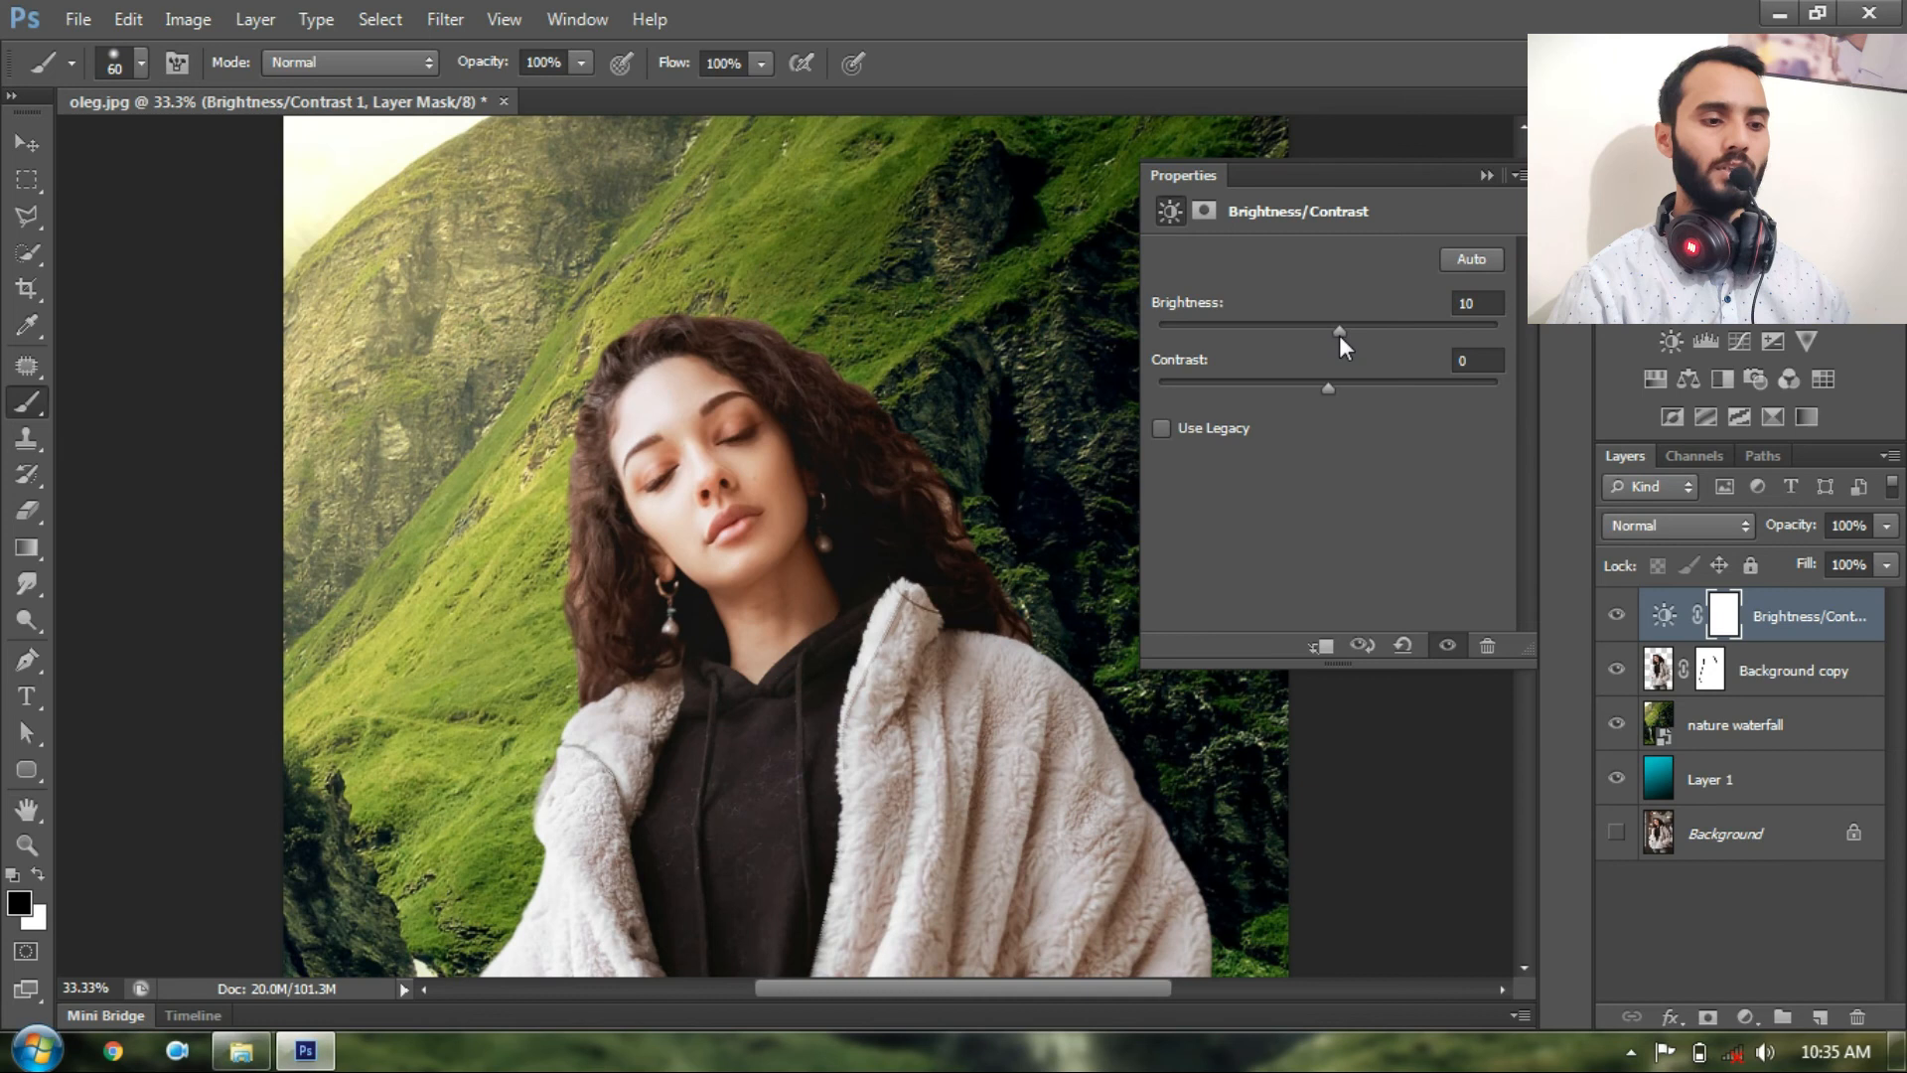
mouse_move(1361, 384)
mouse_down()
mouse_move(1393, 389)
mouse_move(1361, 389)
mouse_up()
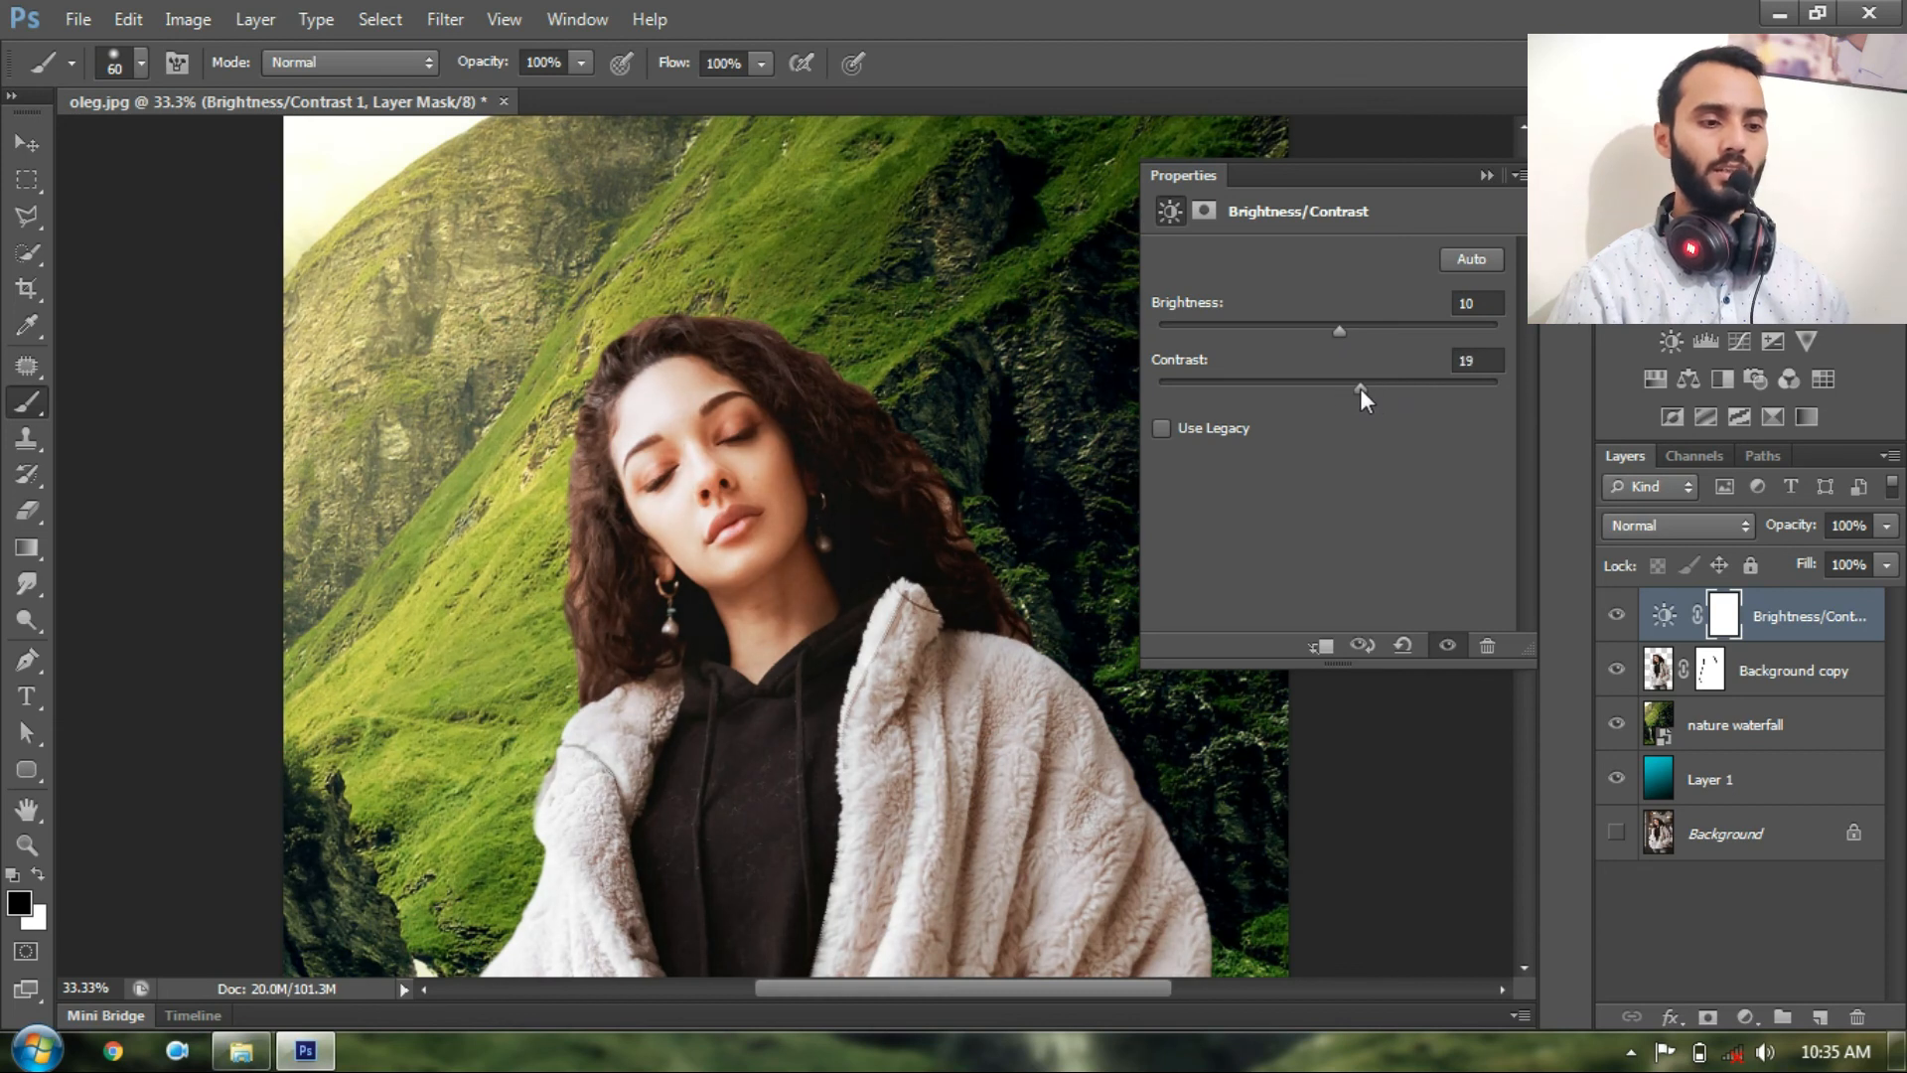
drag(1361, 390, 1355, 389)
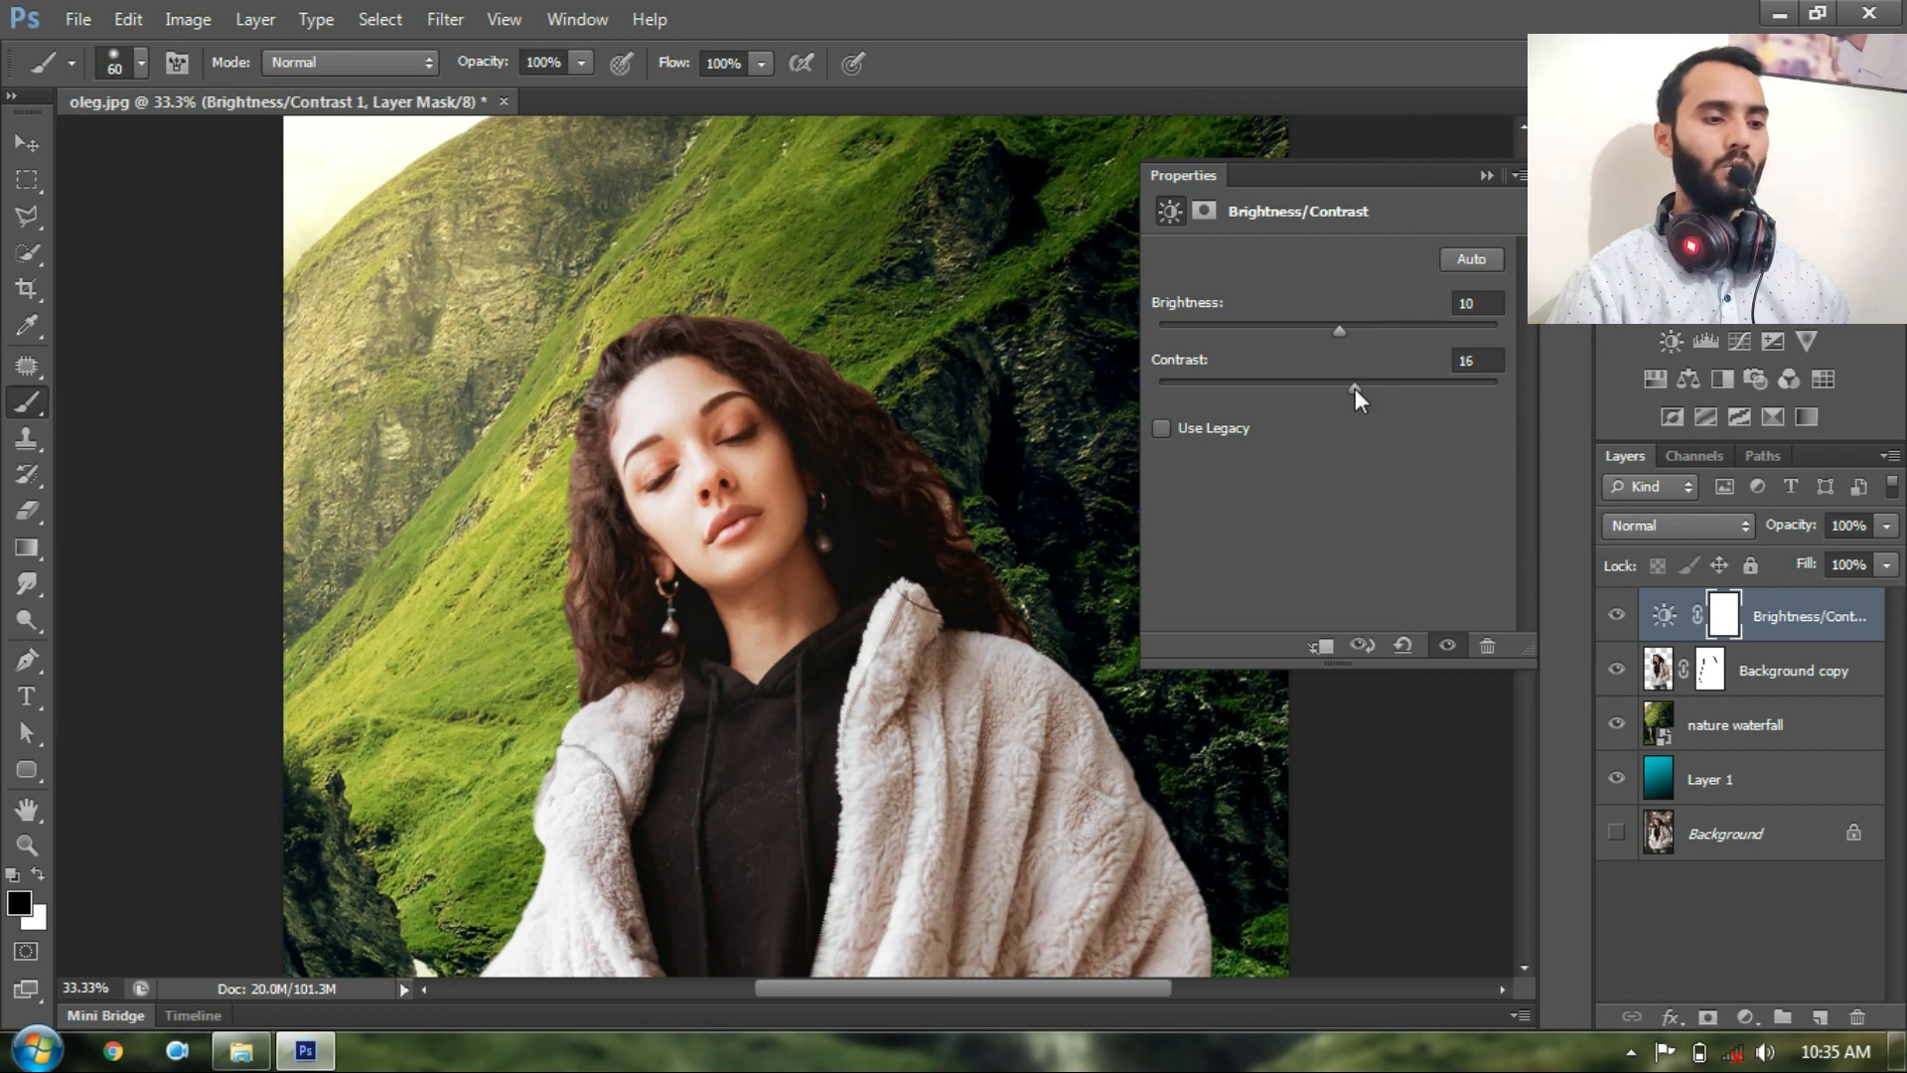
click(1487, 176)
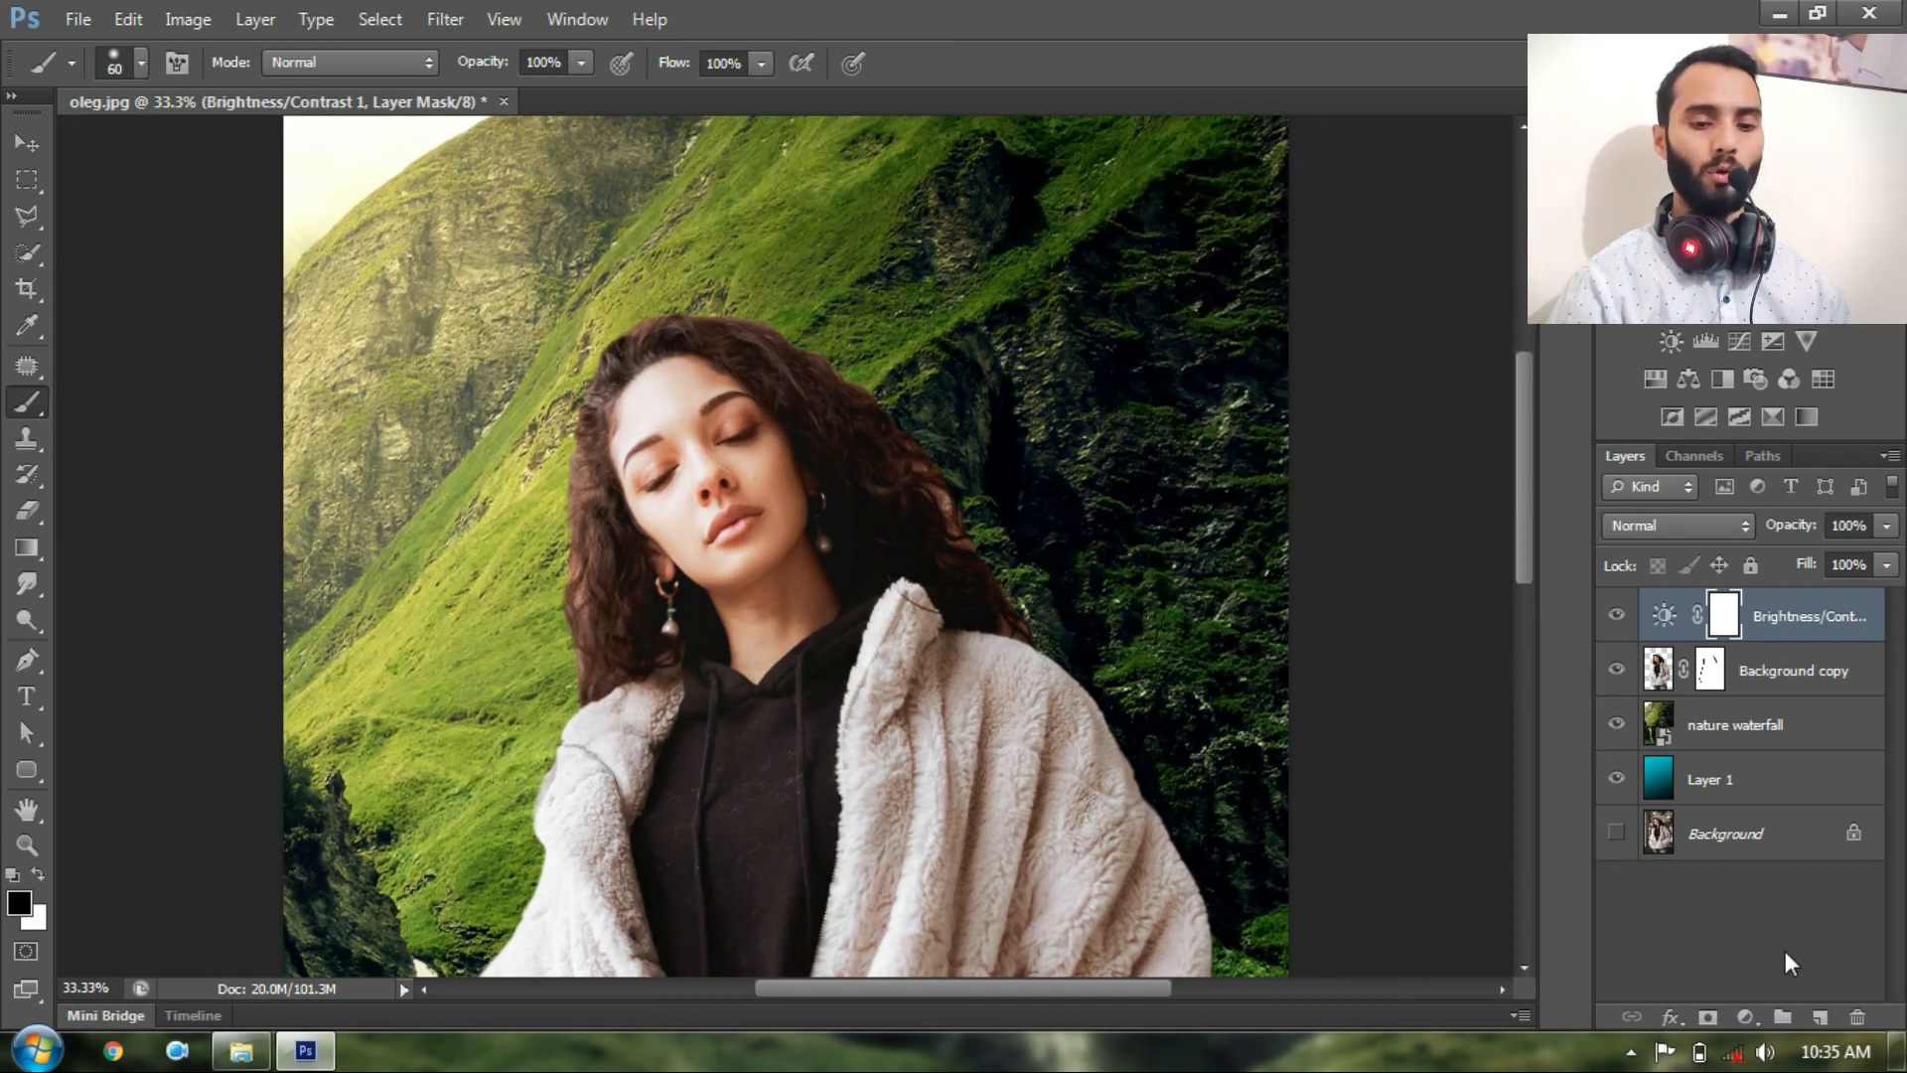
Add a Levels adjustment layer on top of the stack and lower its white output level to 247
click(1747, 1018)
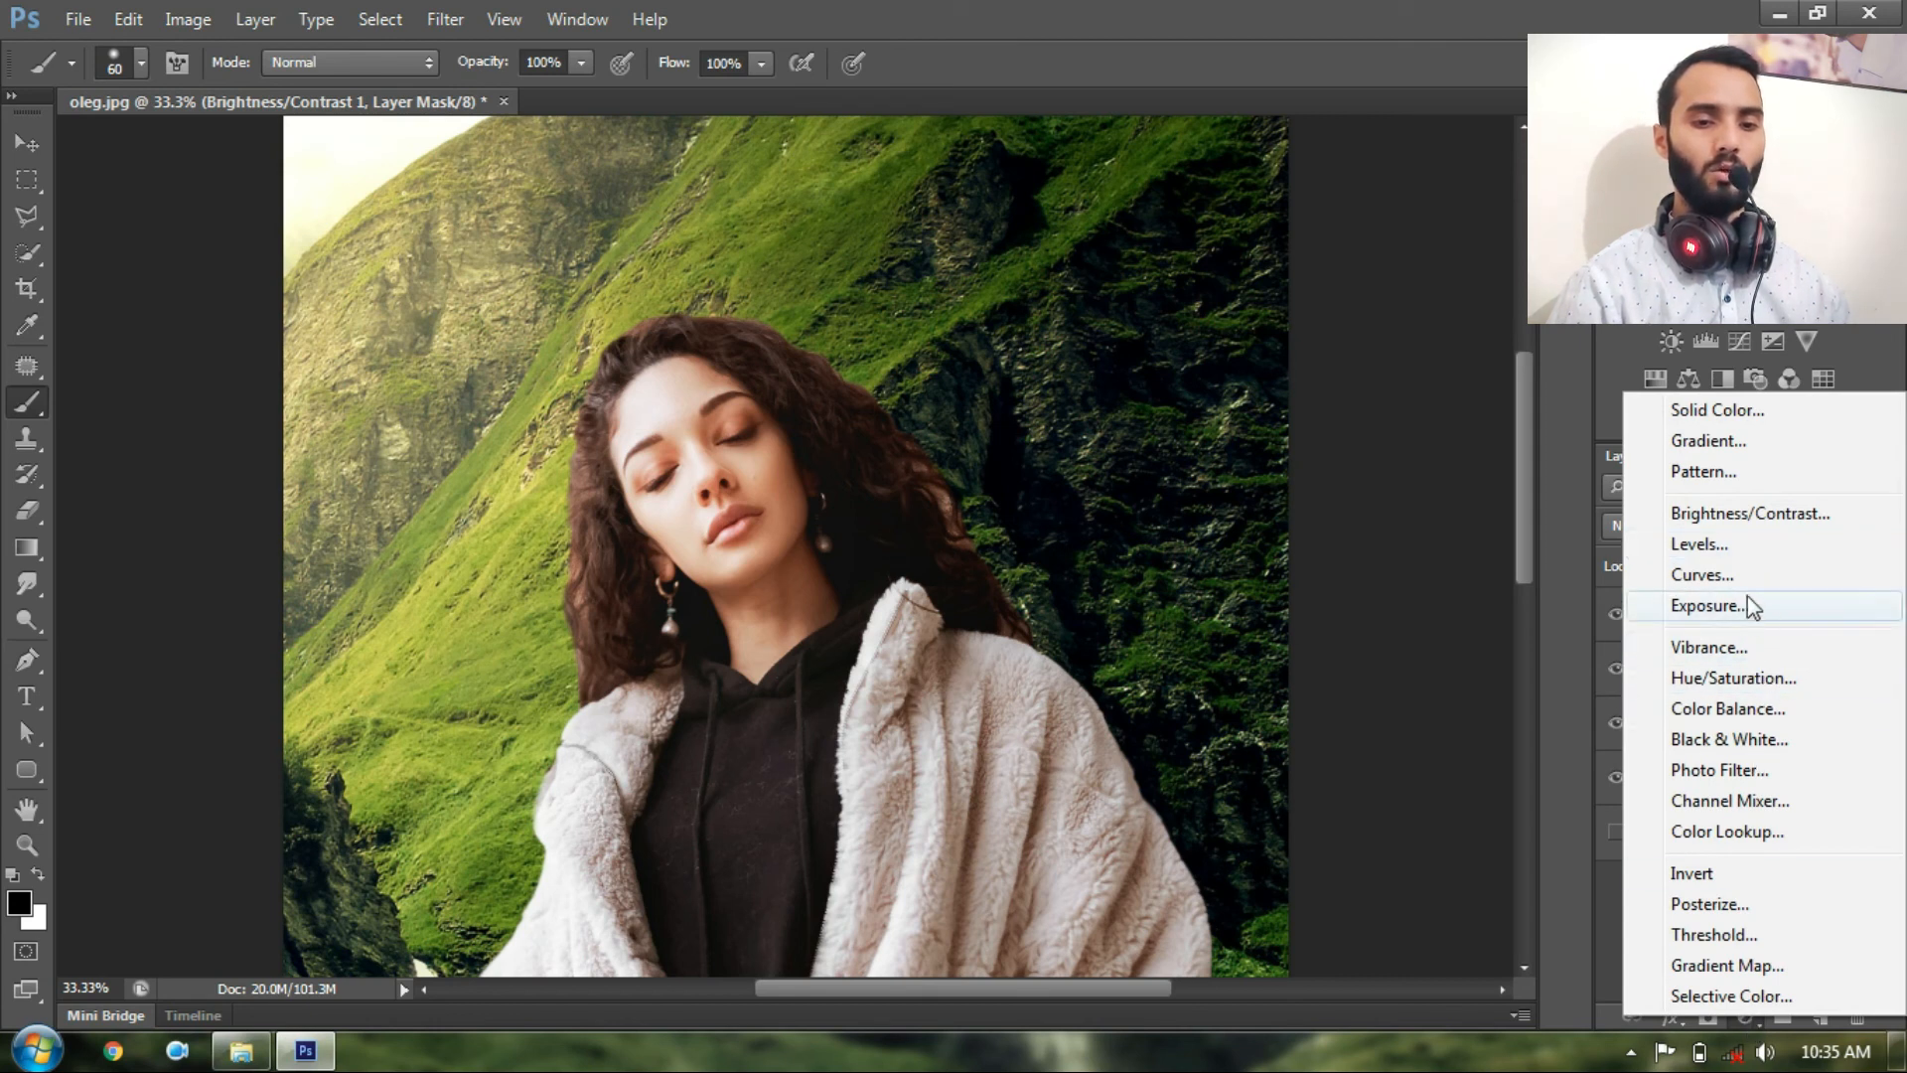
click(1734, 543)
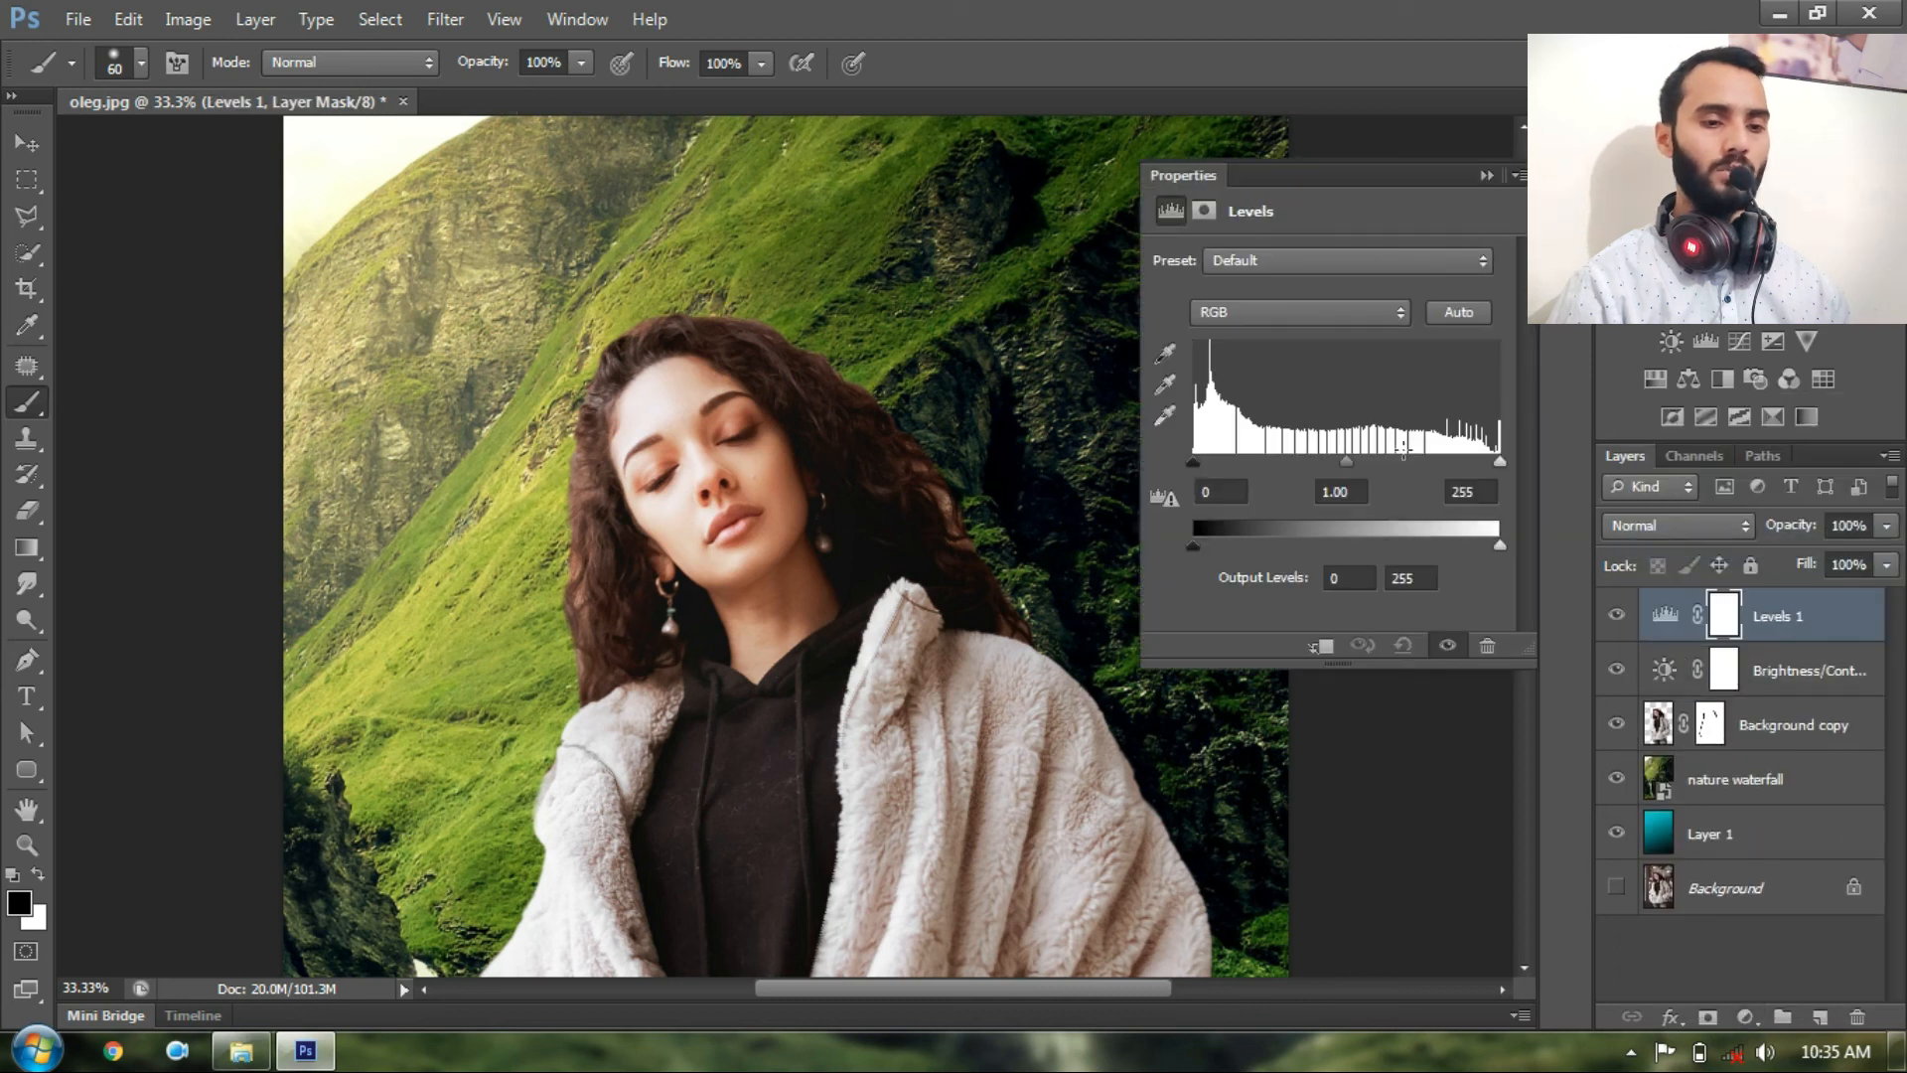
drag(1200, 540, 1186, 540)
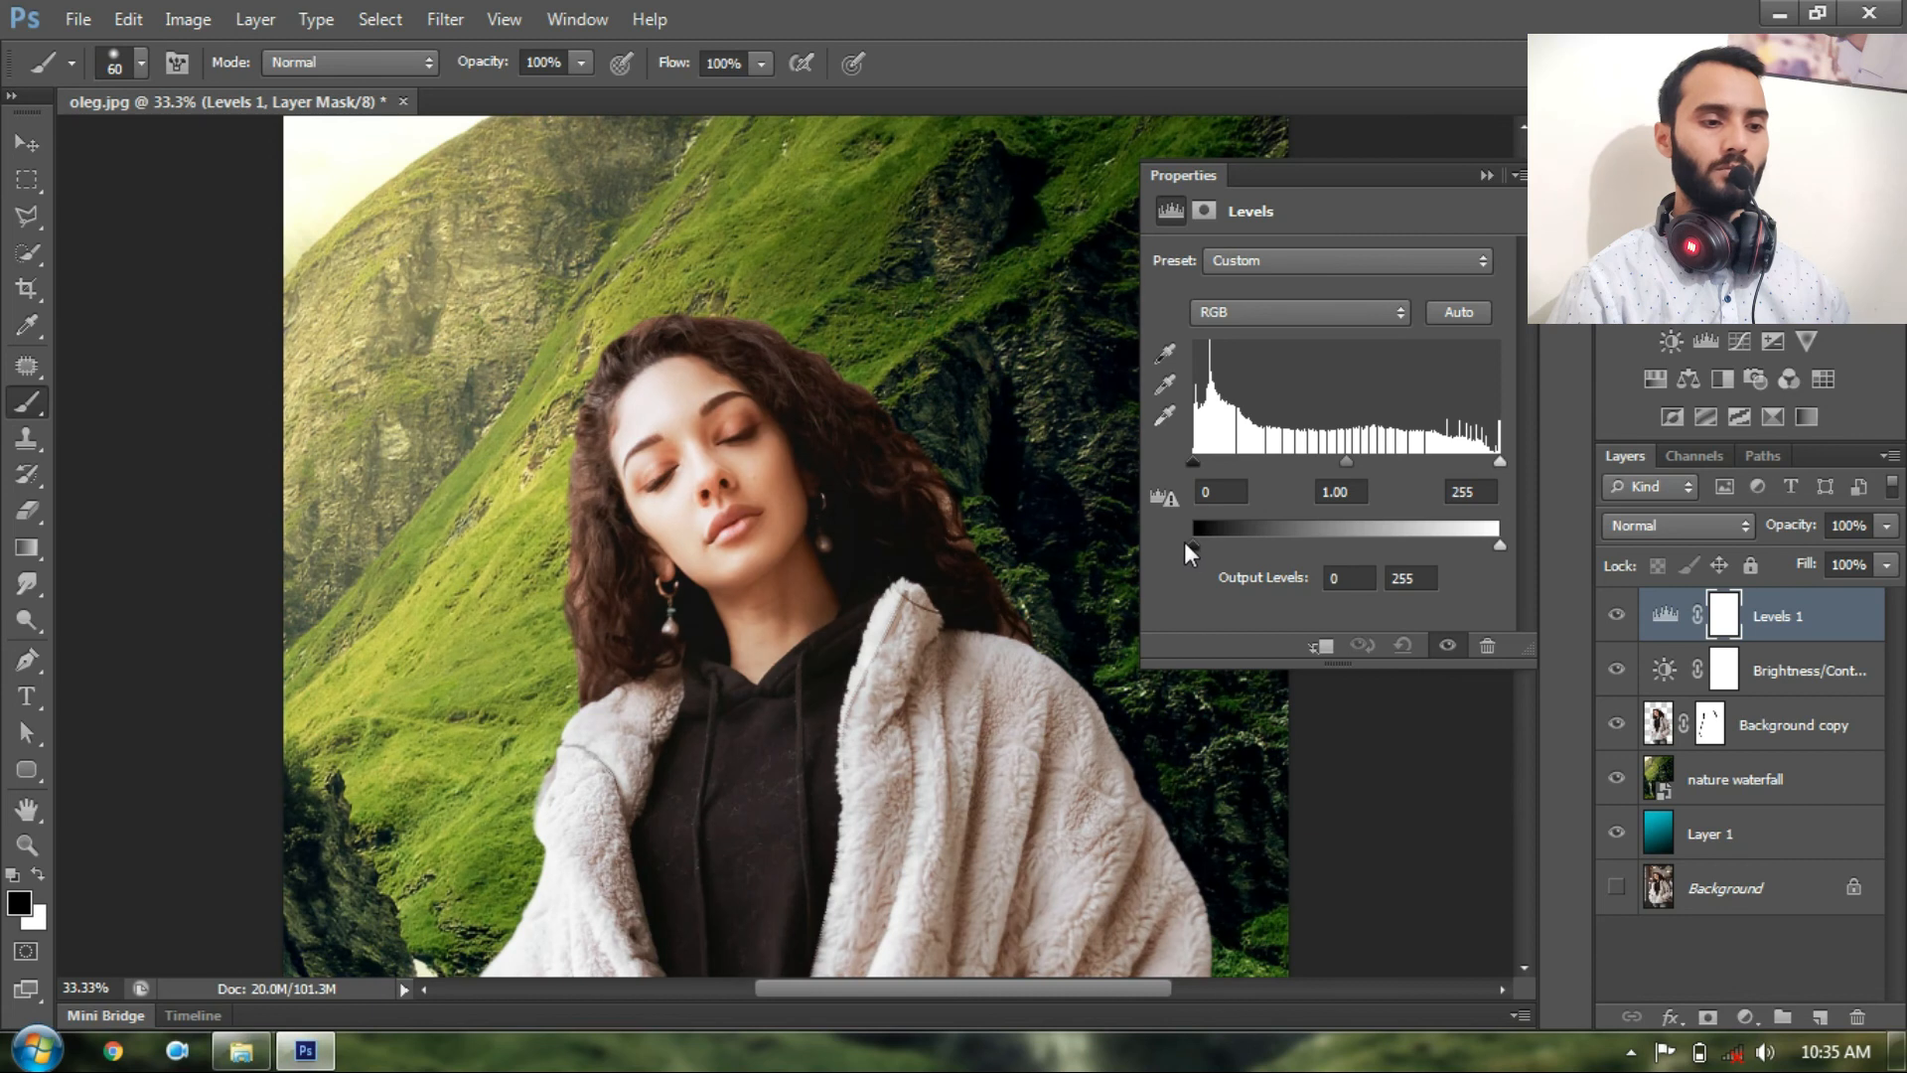
mouse_move(1500, 544)
mouse_down()
mouse_move(1474, 545)
mouse_move(1490, 545)
mouse_up()
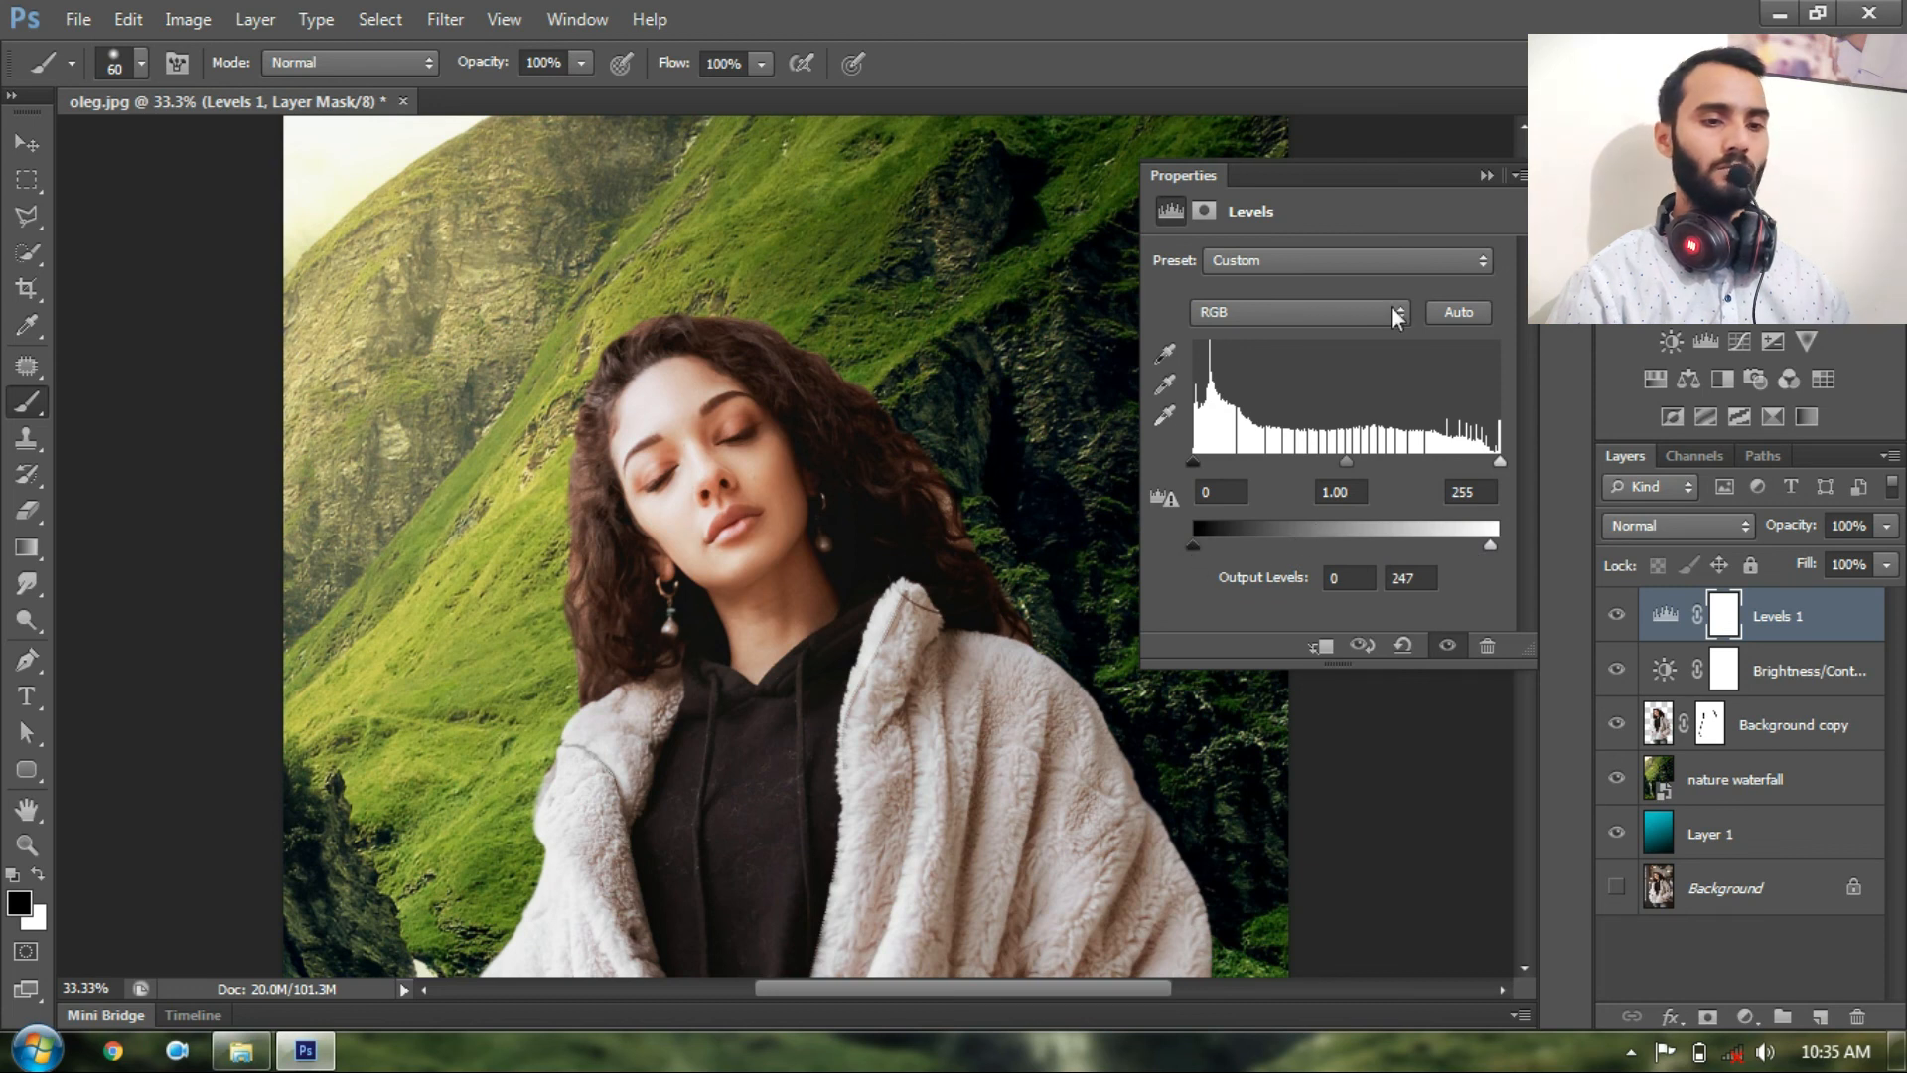
click(1486, 176)
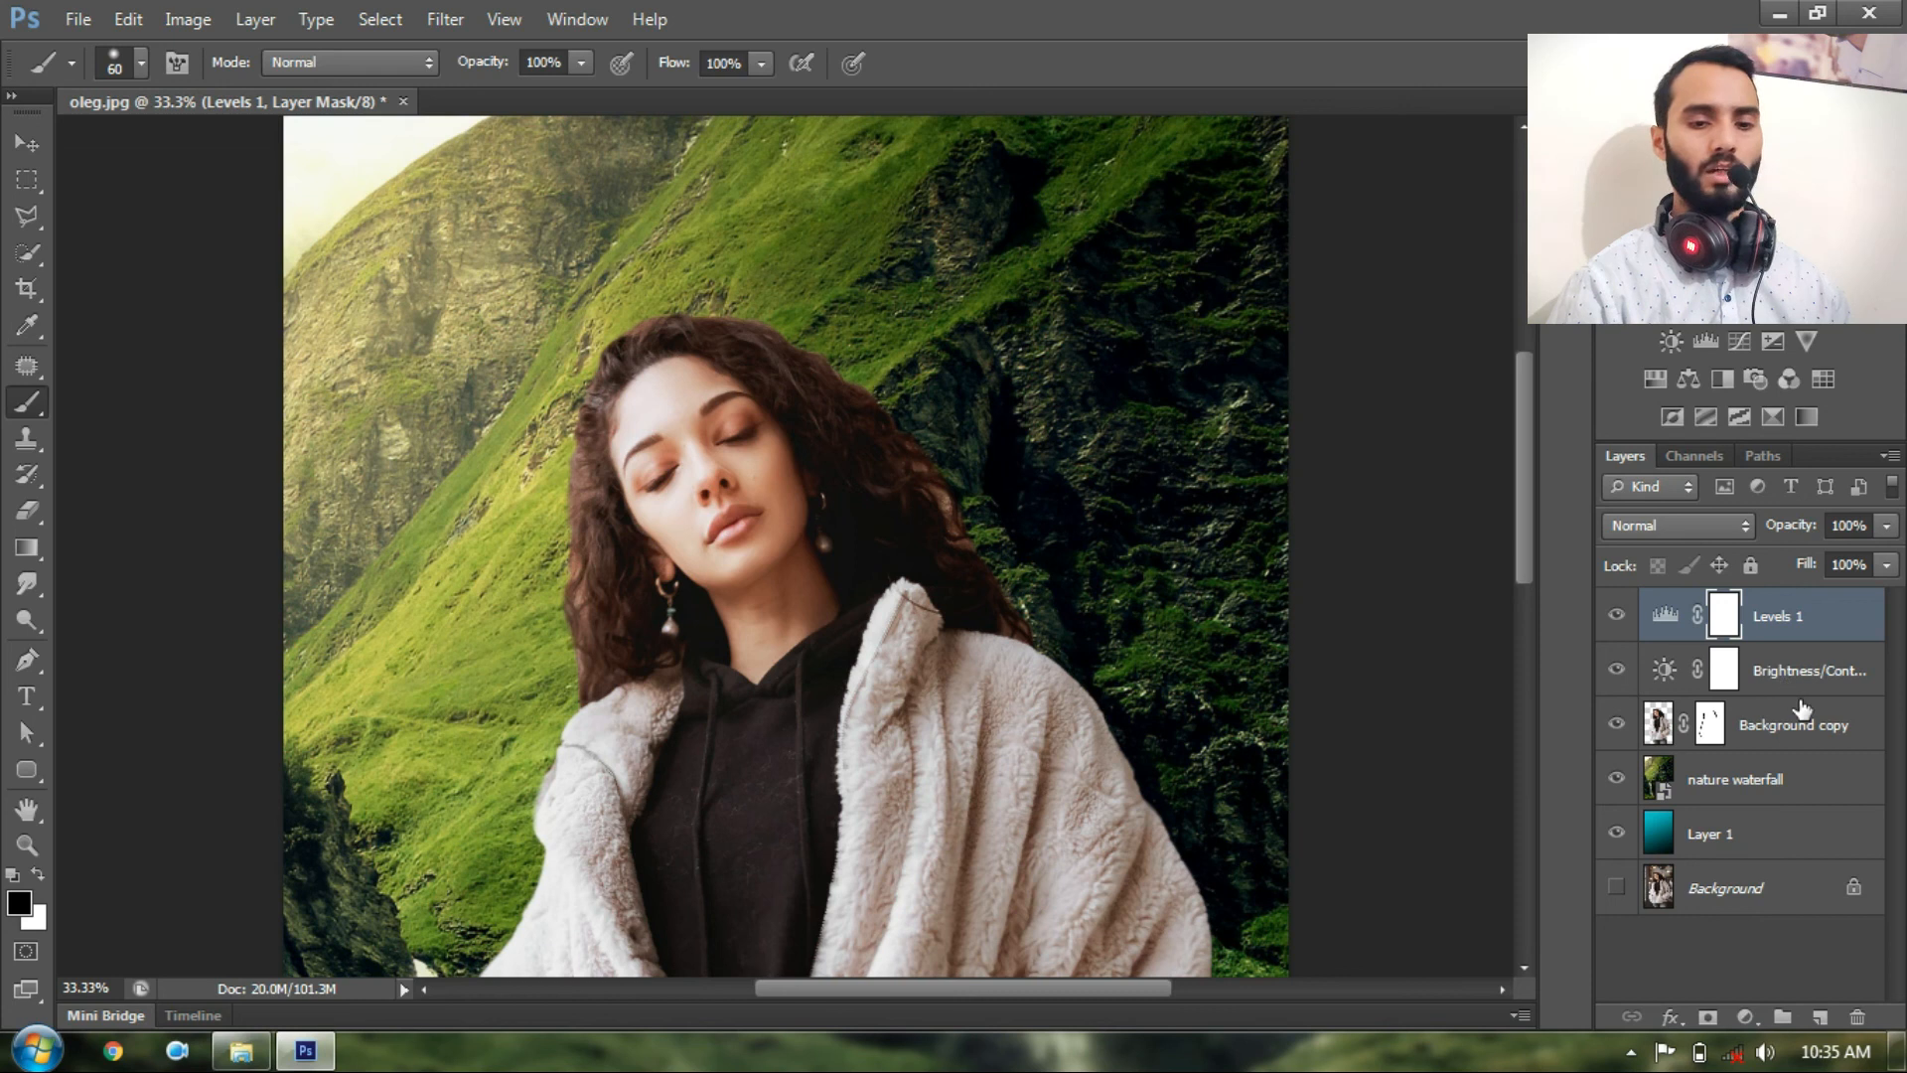
Add a Curves adjustment layer on top, moving the black point slightly inward, lowering the white point slightly and adding a midtone point near the centre
click(1745, 1016)
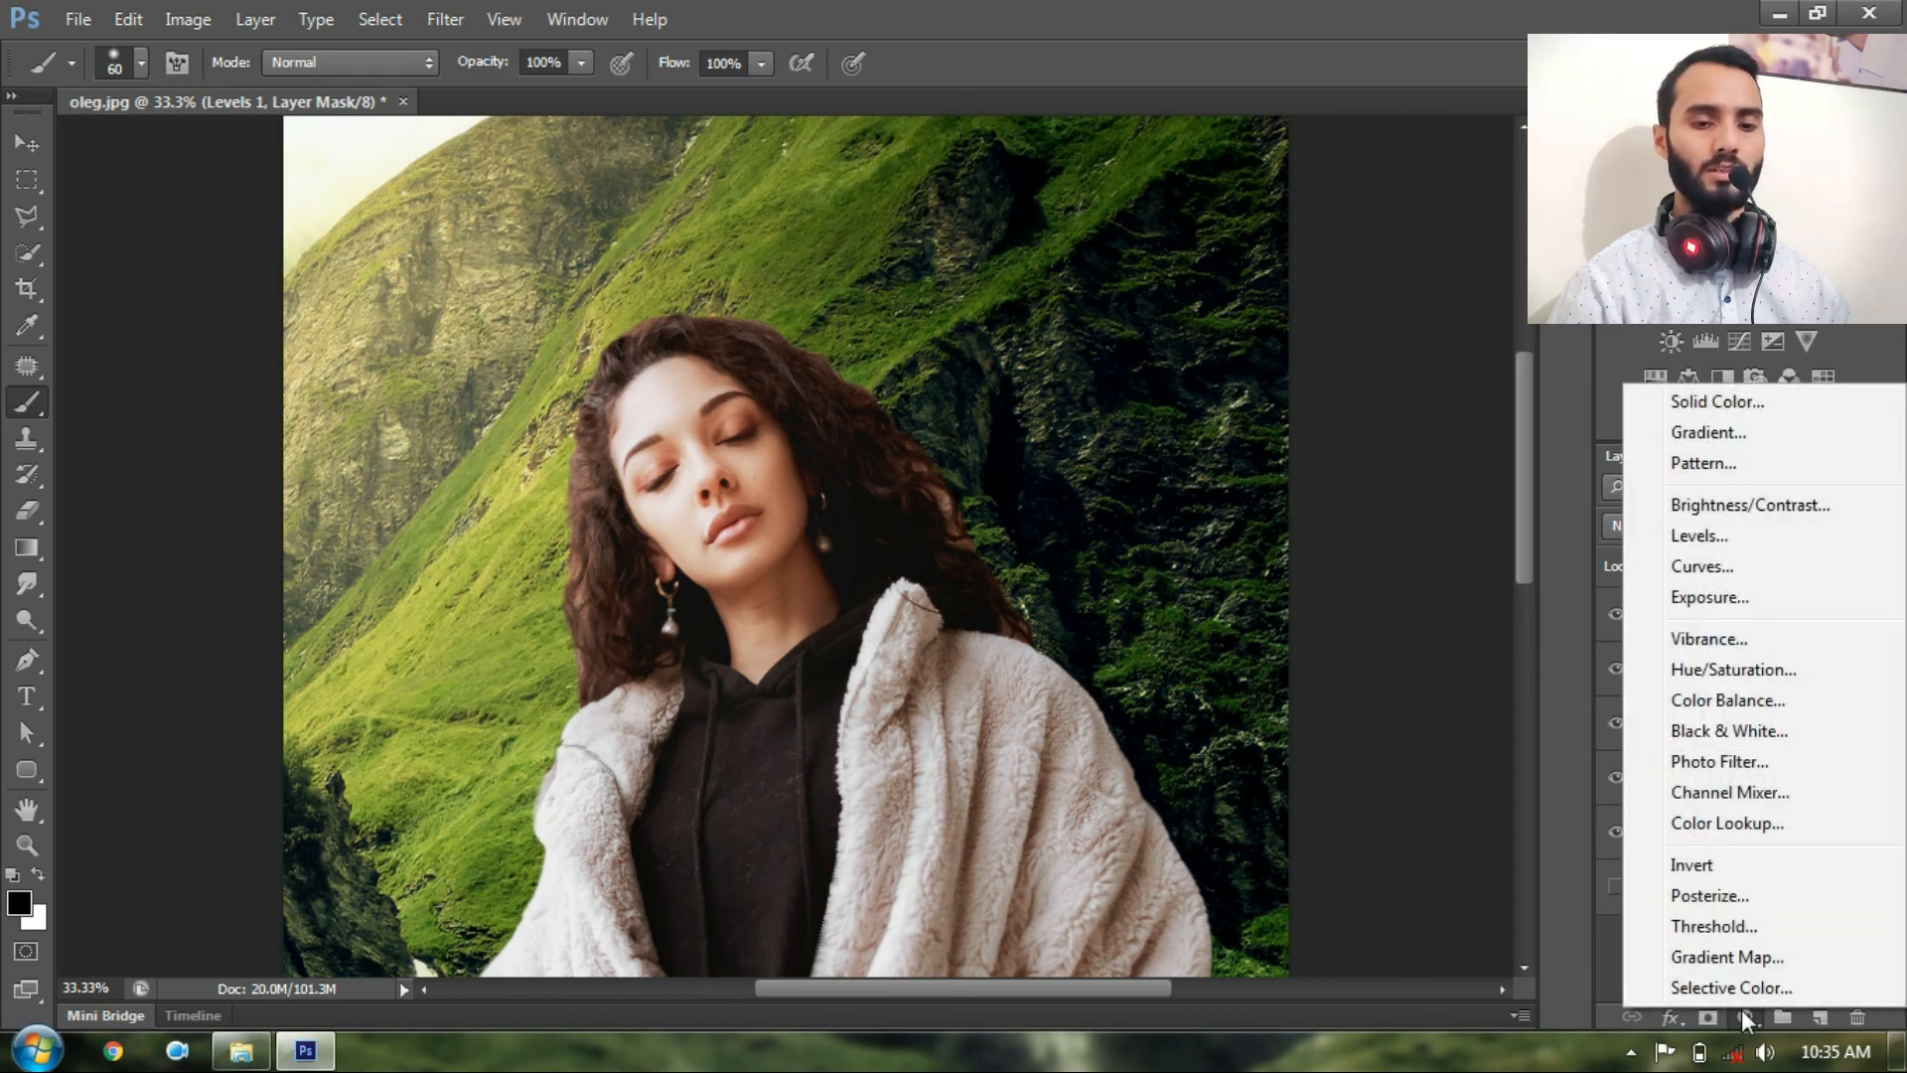
click(1742, 564)
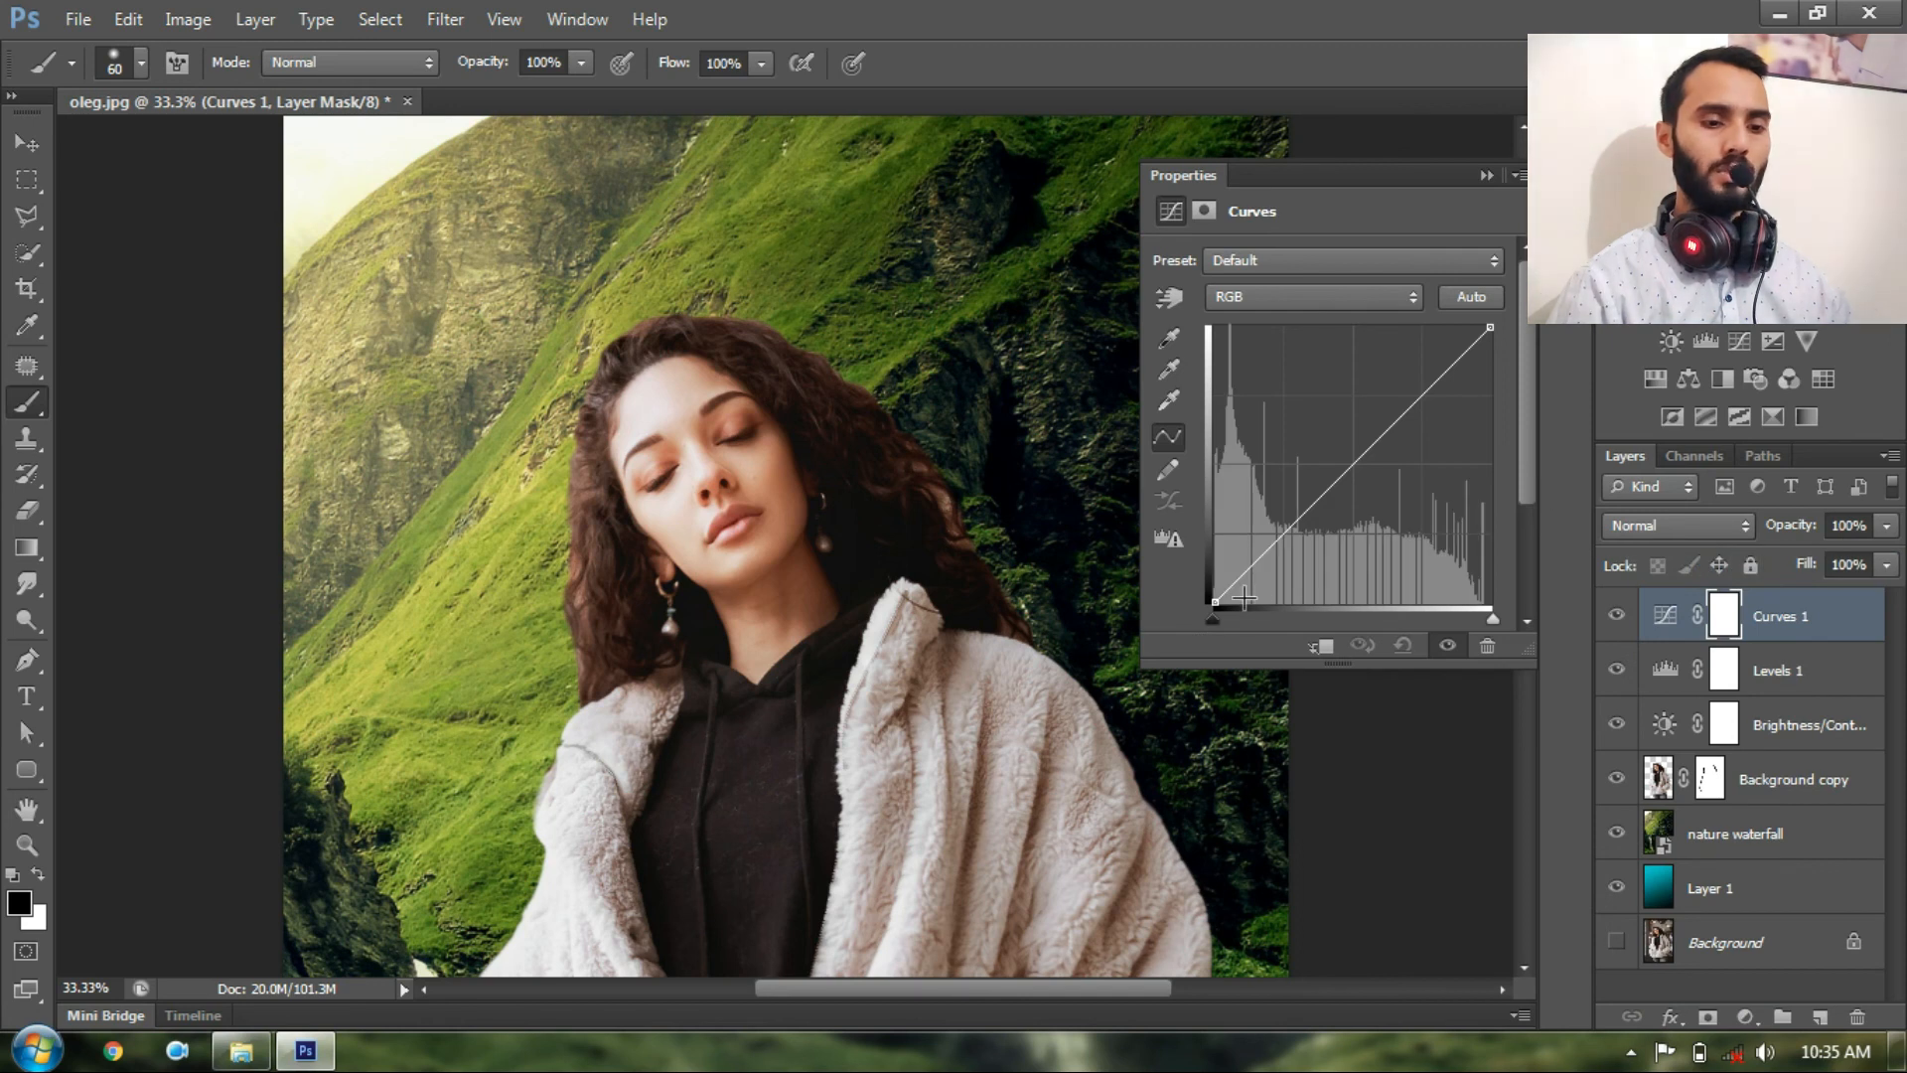
drag(1212, 621, 1225, 622)
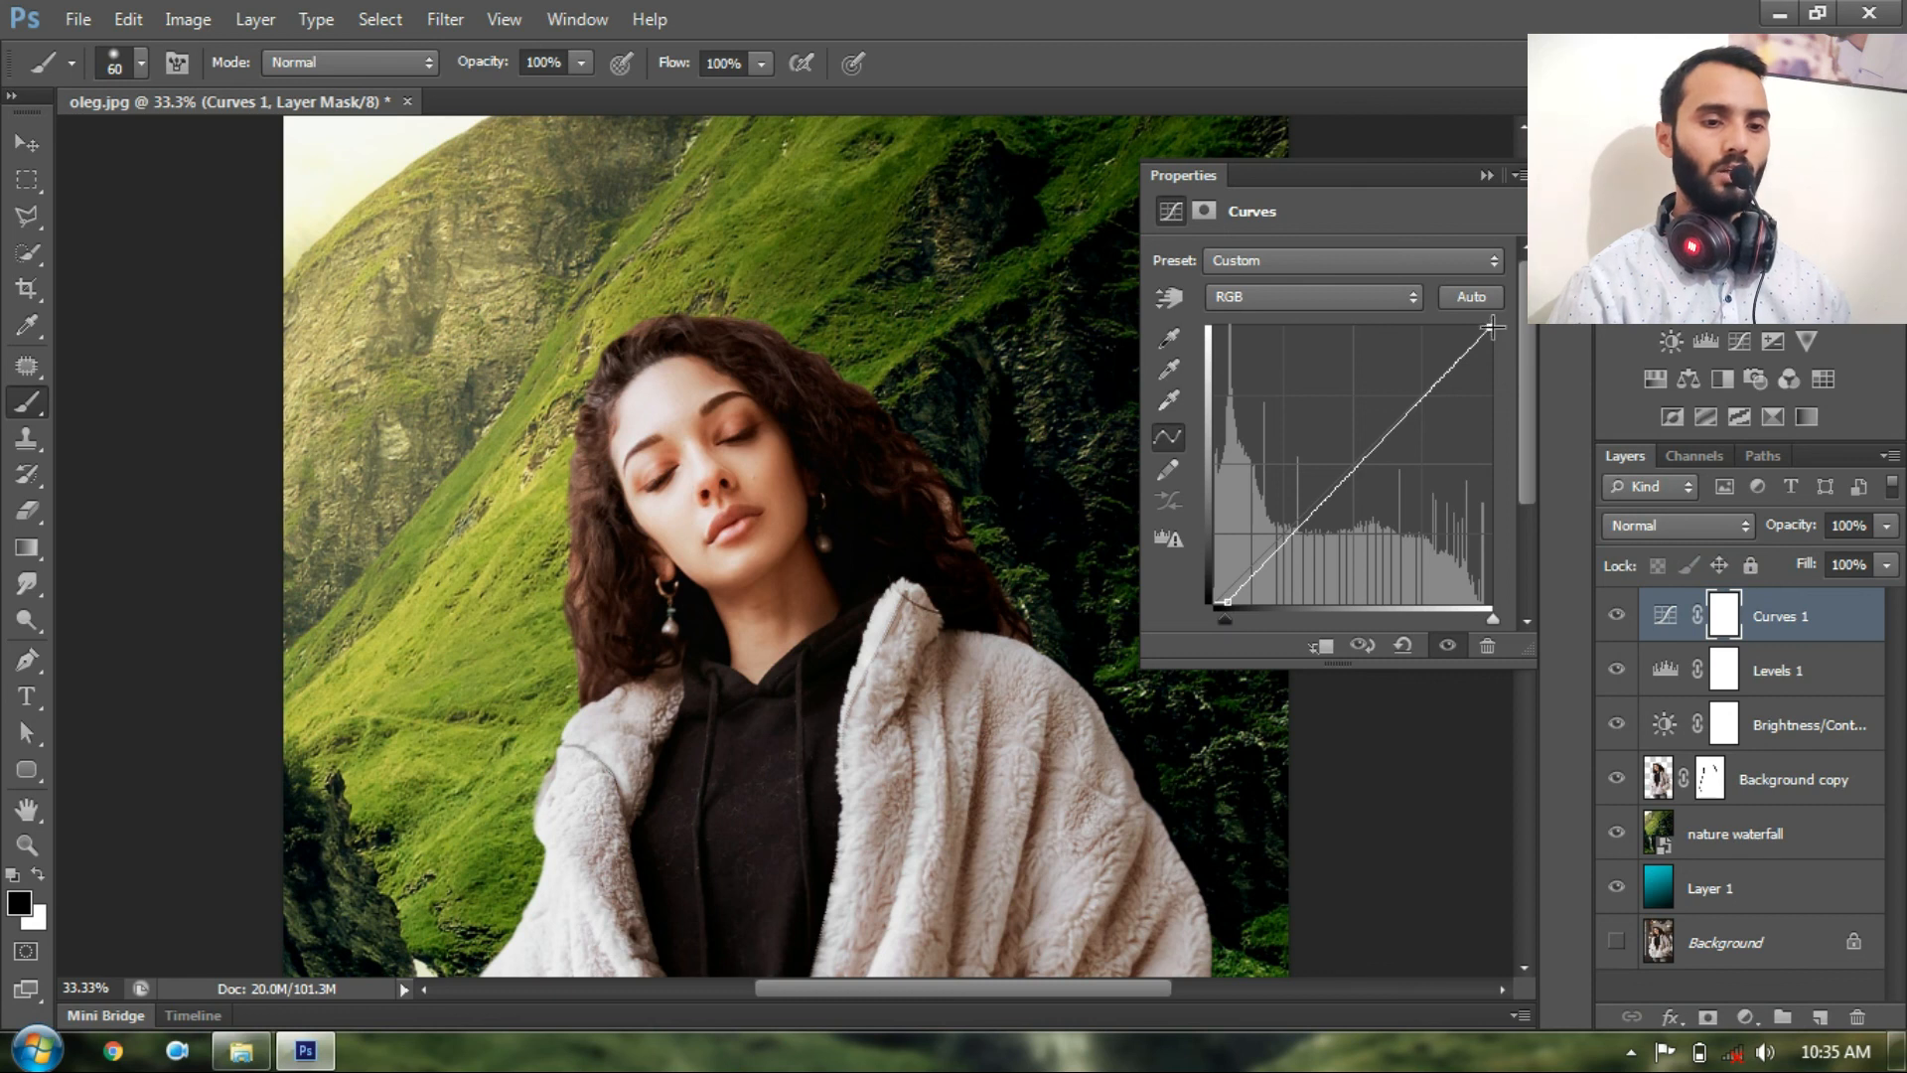
click(1353, 456)
drag(1352, 456, 1356, 458)
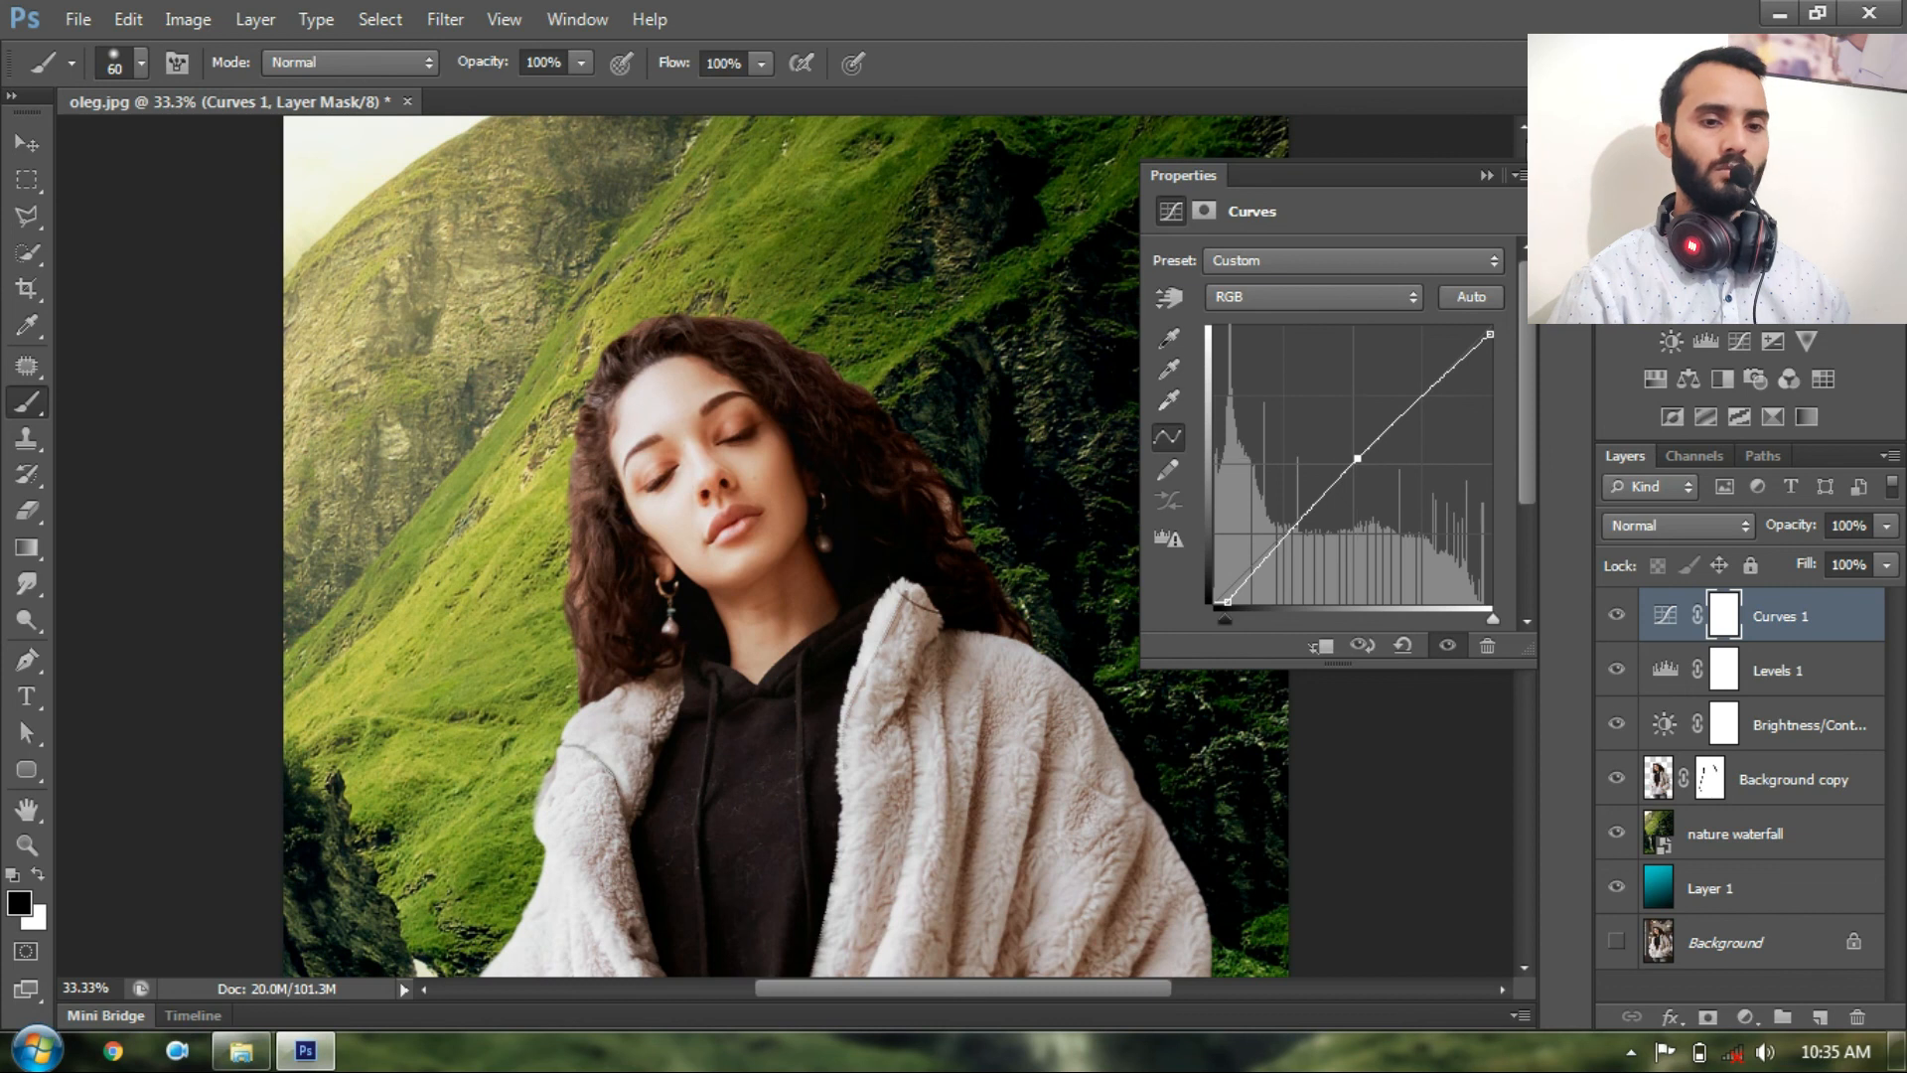
click(1486, 175)
key(ctrl+minus)
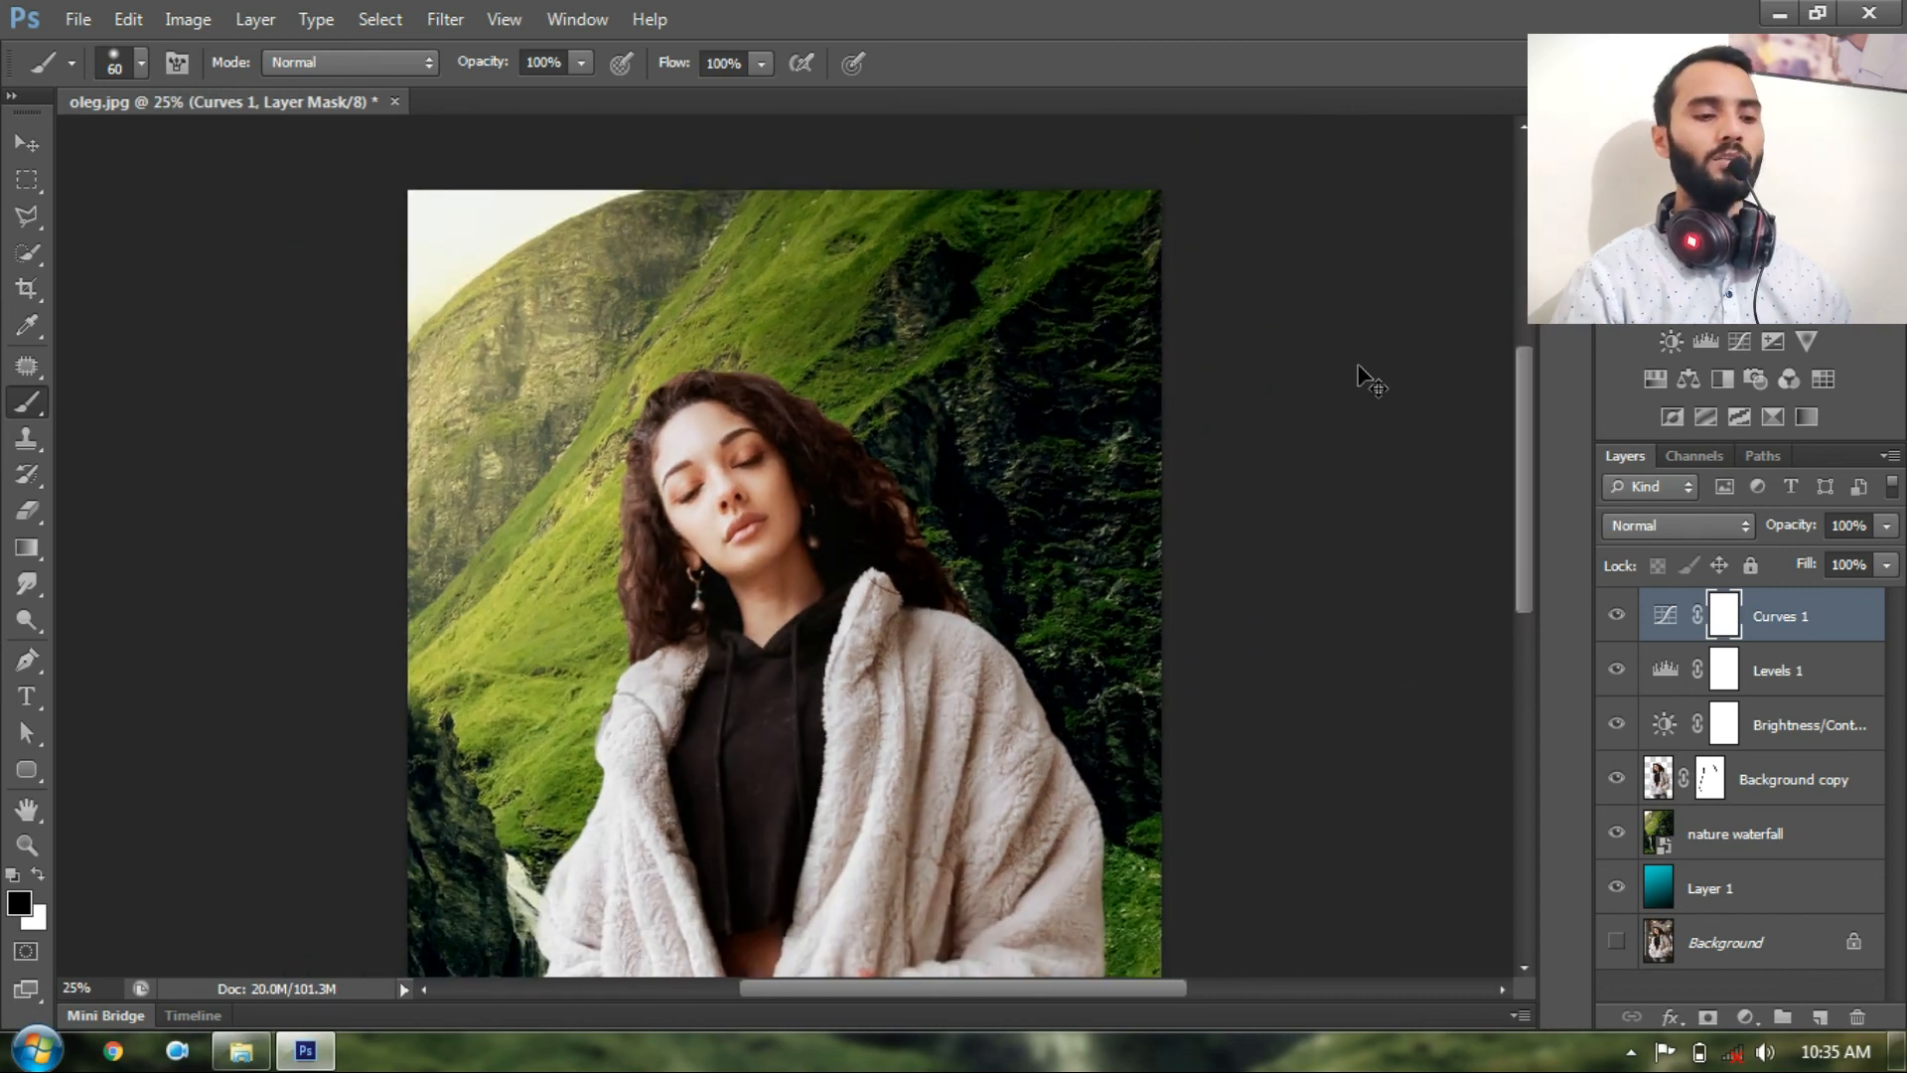
key(ctrl+minus)
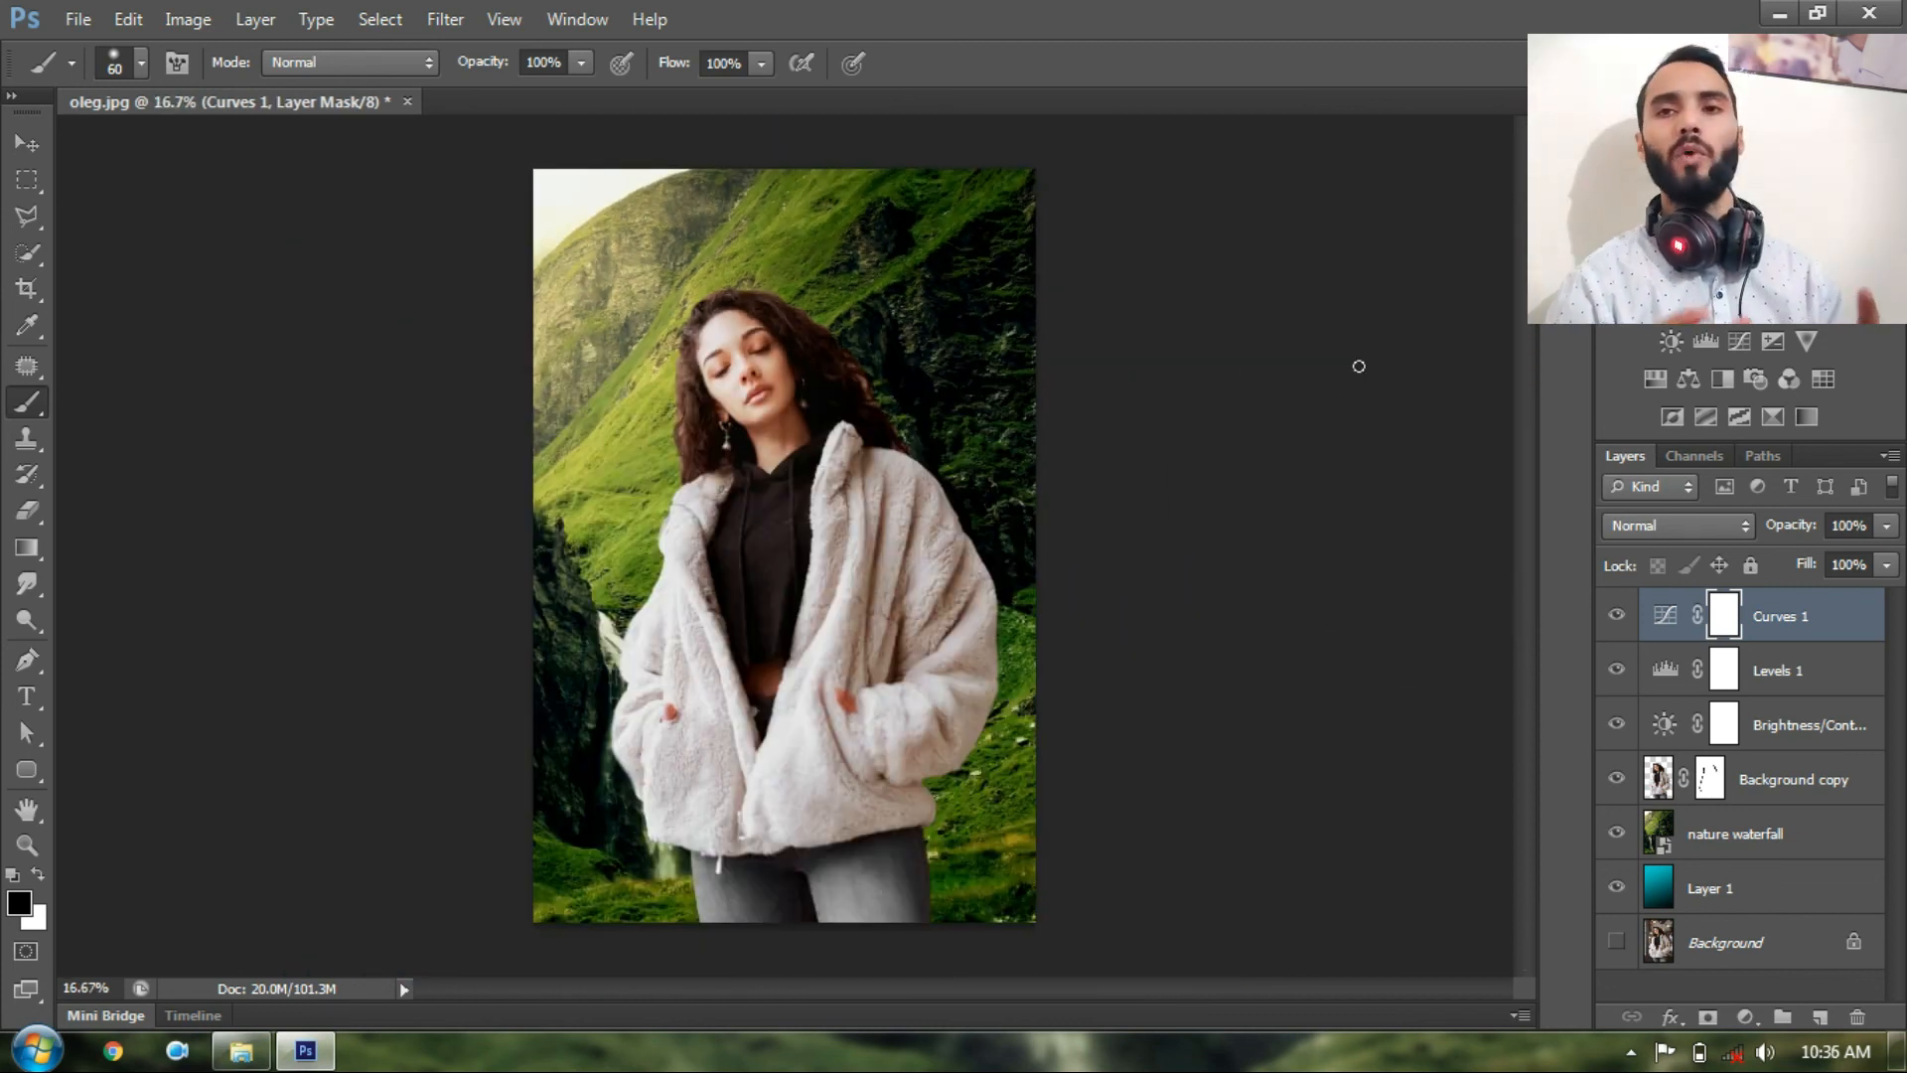